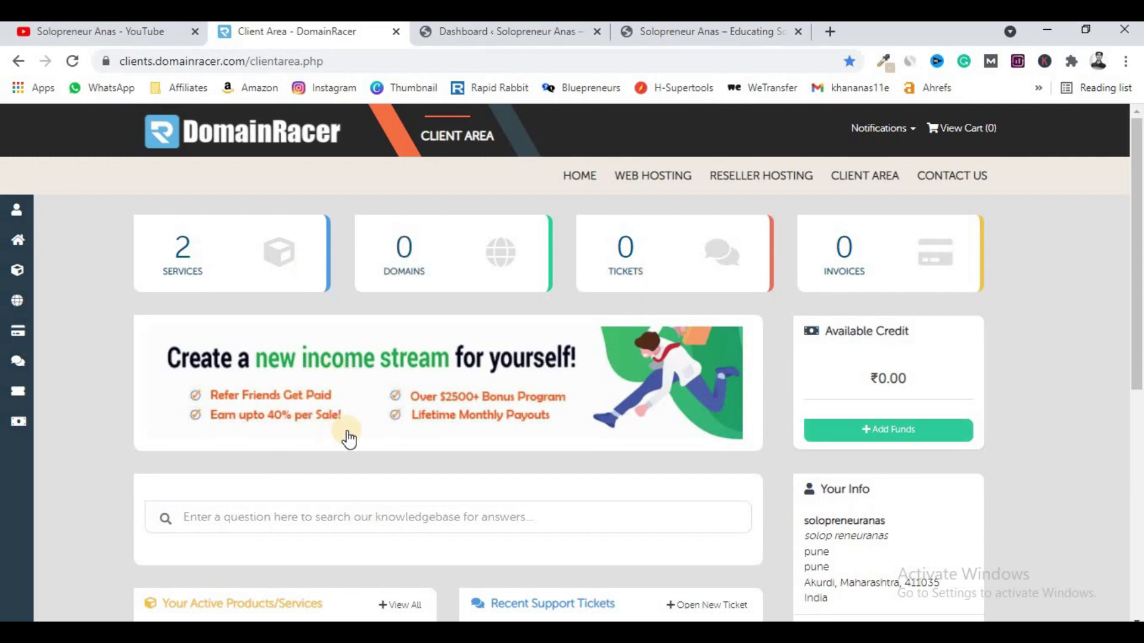
- Open the product details of the active LMS Master - LMS Pro service
scroll(348, 439, down, 4)
scroll(349, 439, down, 4)
scroll(348, 439, up, 4)
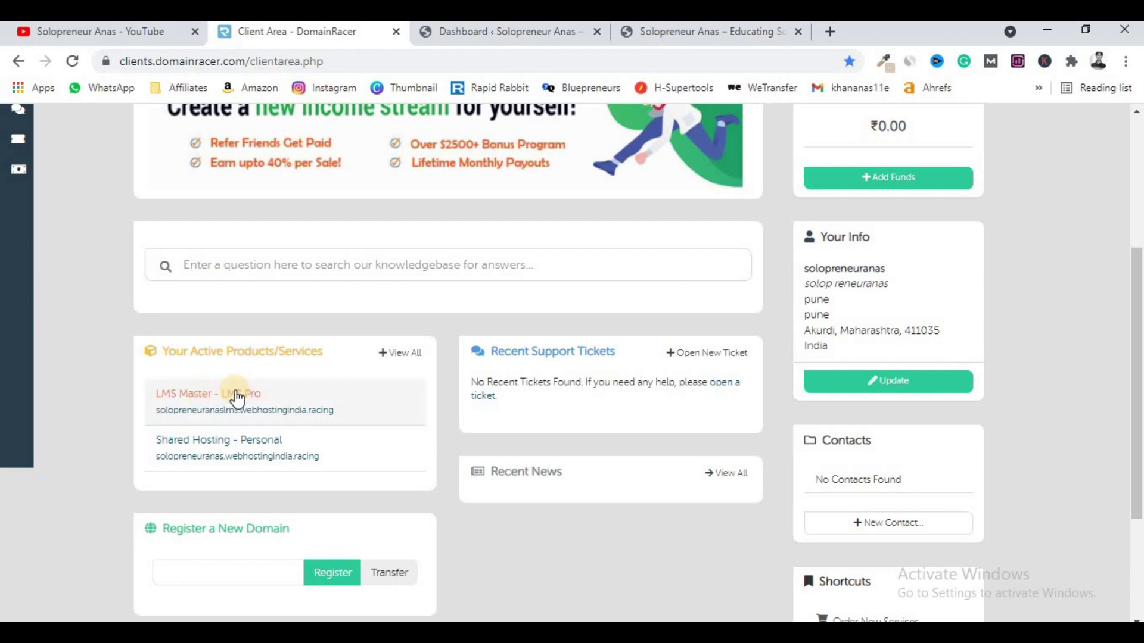
click(381, 404)
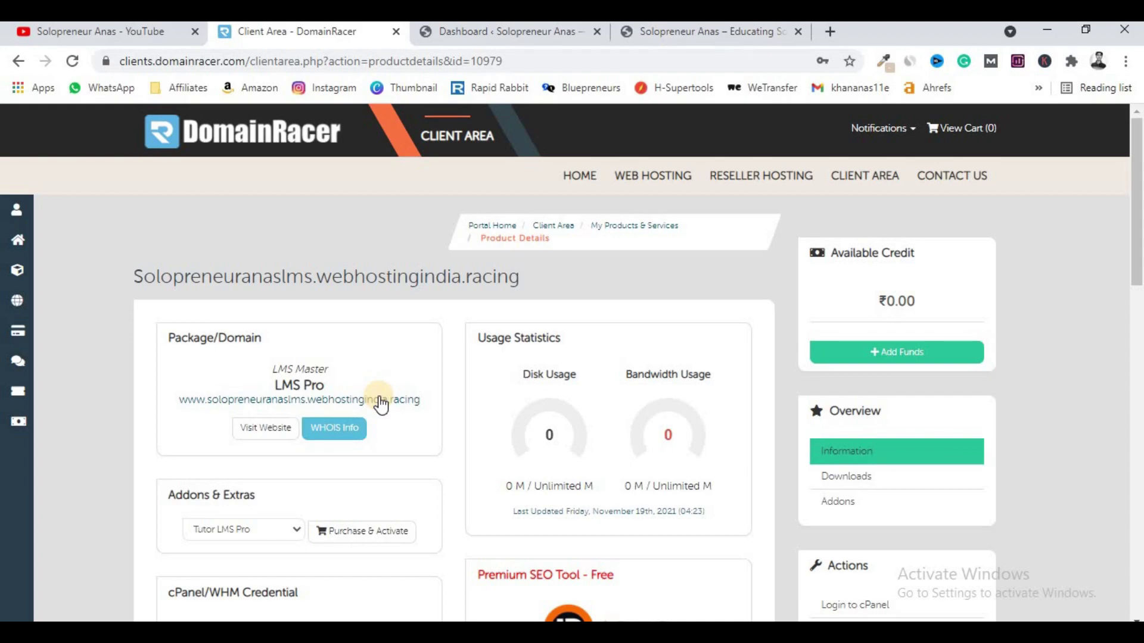
- Review the LMS Pro package details and log in to the service's cPanel
scroll(381, 405, down, 3)
scroll(382, 405, up, 3)
mouse_move(130, 404)
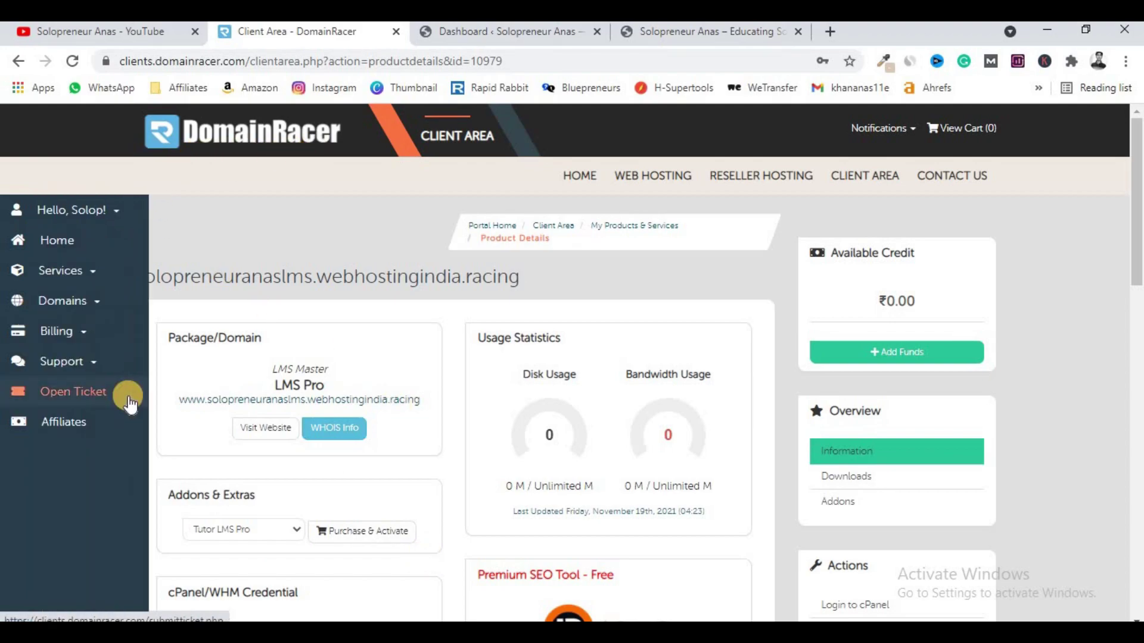
scroll(303, 399, down, 7)
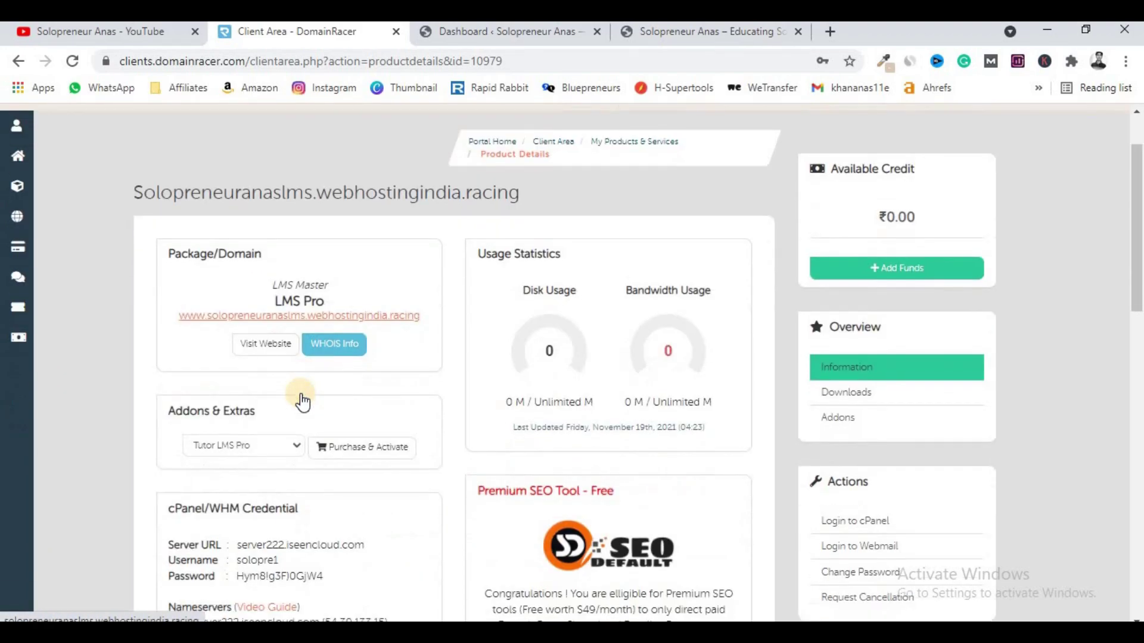
scroll(304, 401, up, 7)
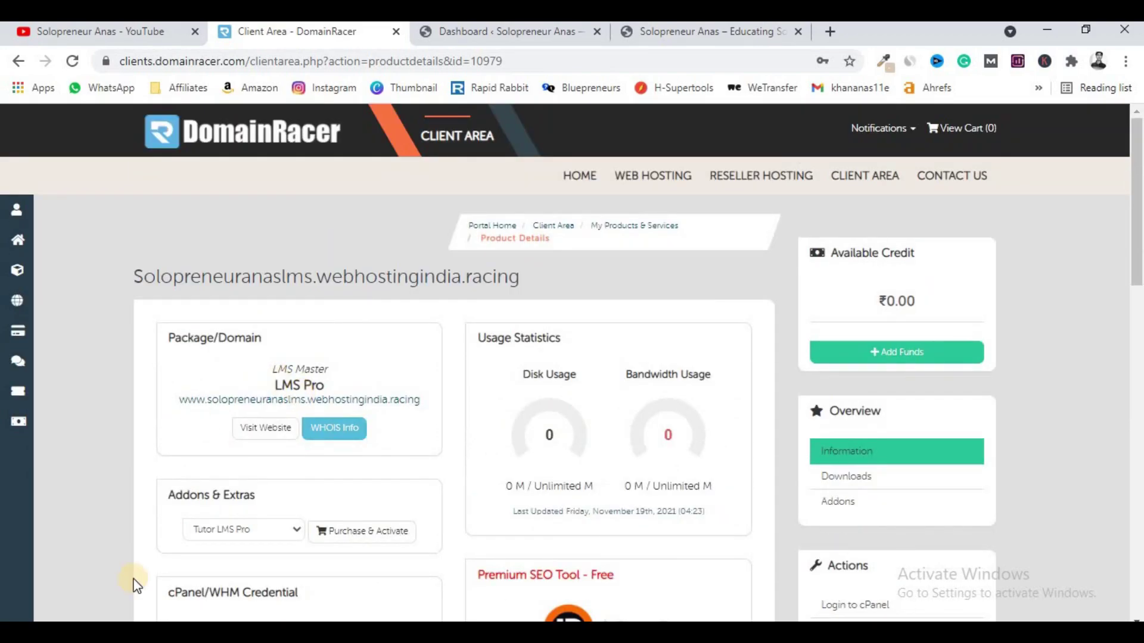
scroll(855, 431, down, 3)
click(842, 448)
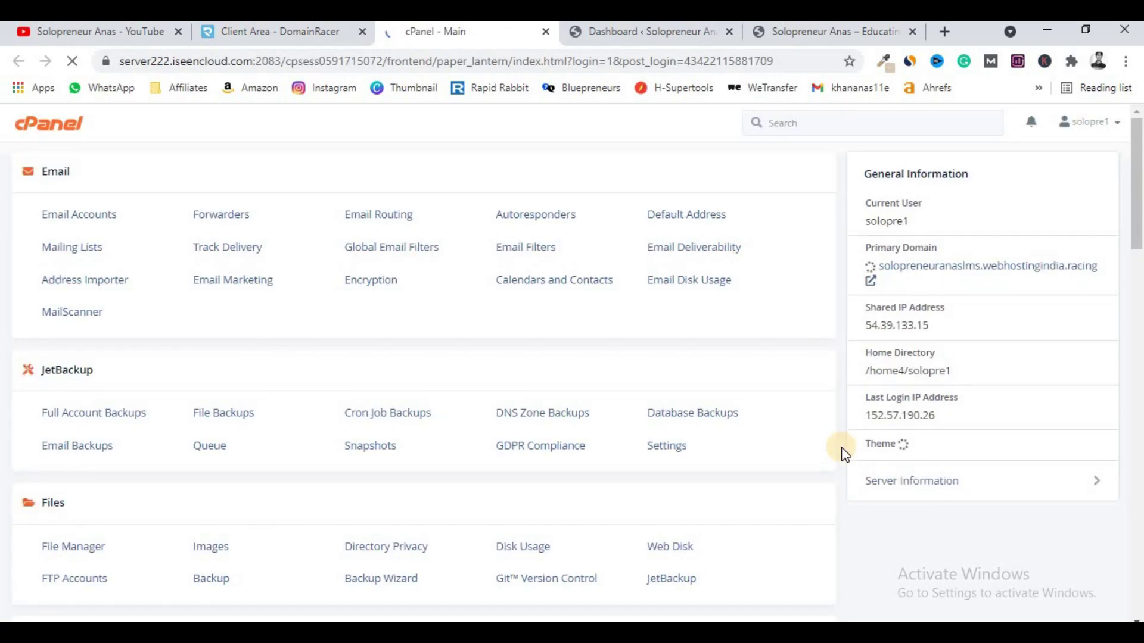
- Look through the cPanel sections and open the Softaculous Apps Installer
scroll(465, 292, down, 1)
scroll(465, 292, down, 10)
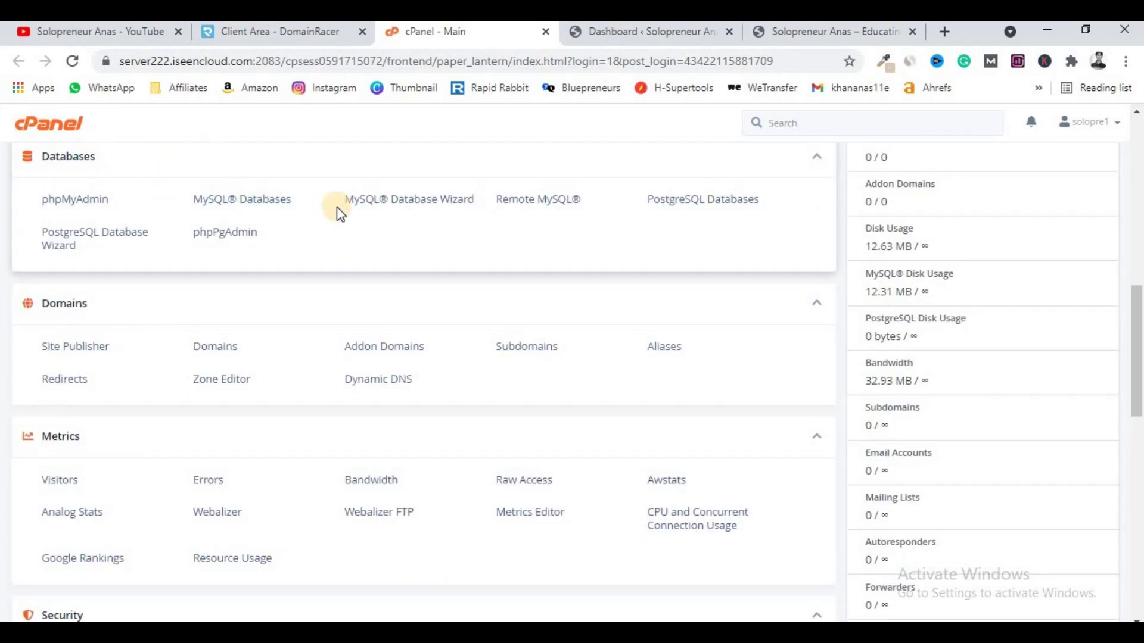
scroll(341, 212, down, 13)
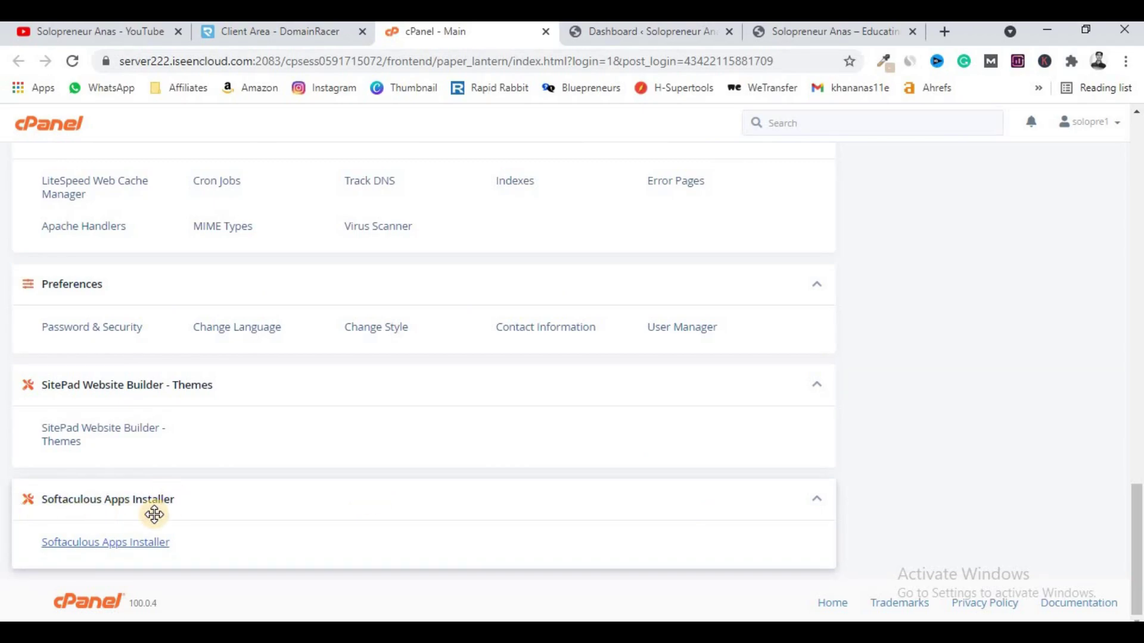
click(137, 544)
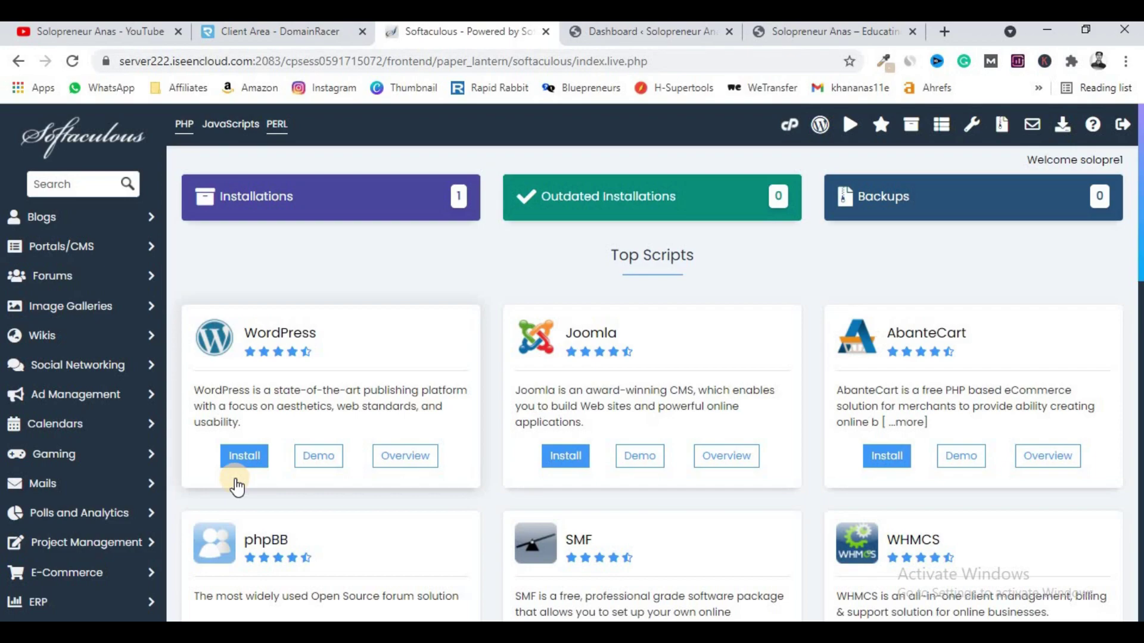
- Close the Softaculous page and review the usage statistics and premium tools in the LMS Pro product details
click(544, 31)
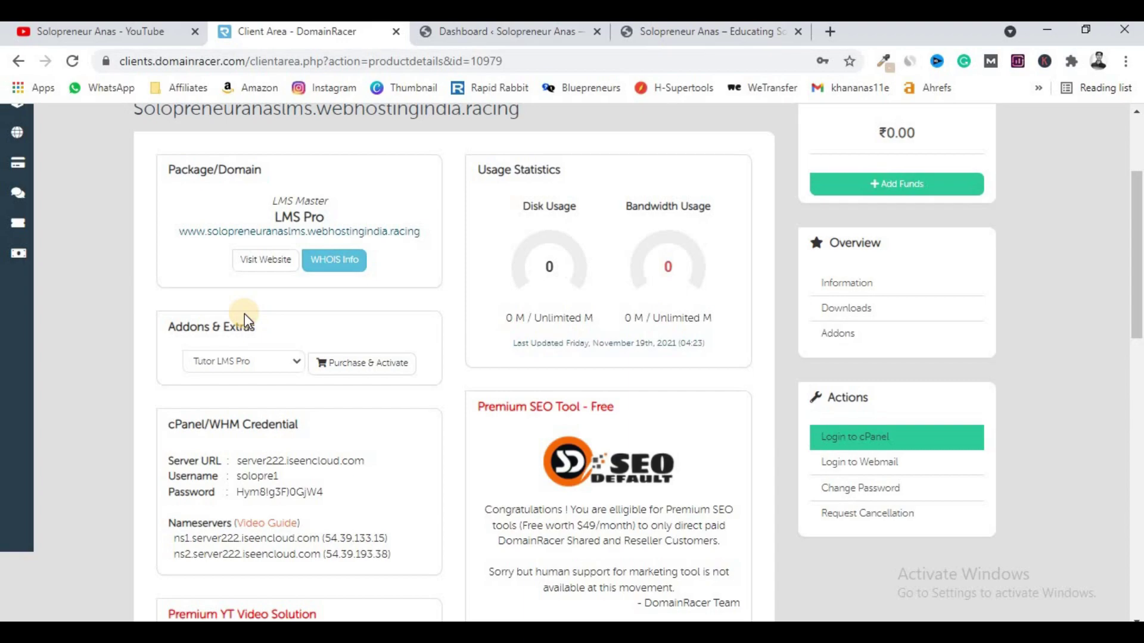
scroll(585, 403, up, 3)
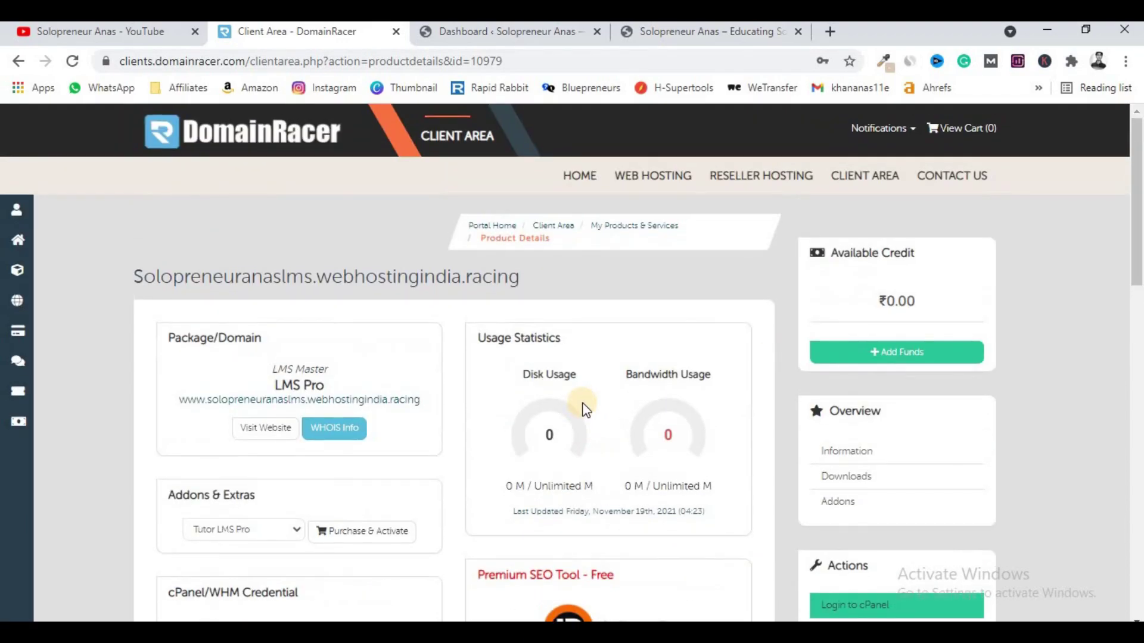
scroll(583, 403, down, 4)
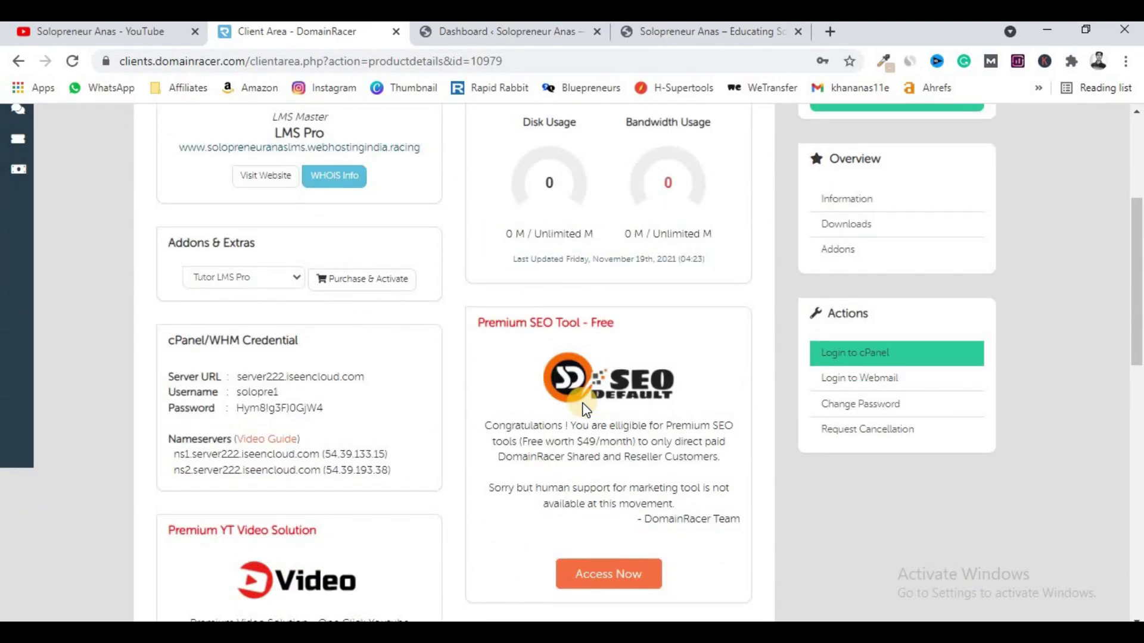
scroll(584, 409, up, 4)
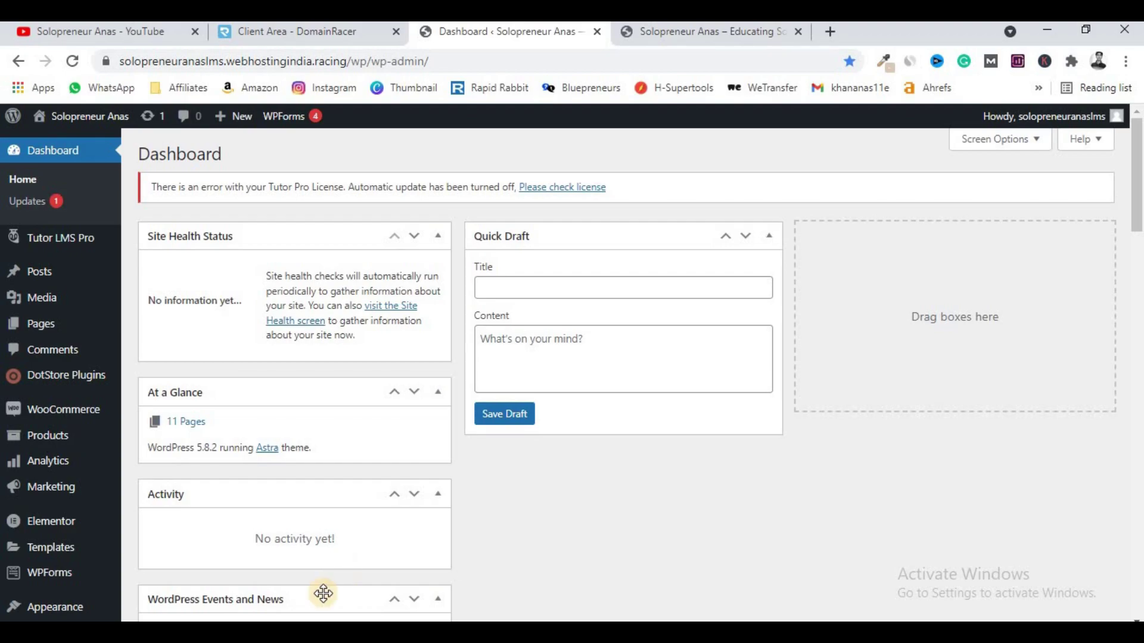
- Switch to the LMS website's front end and open its Course page
click(690, 34)
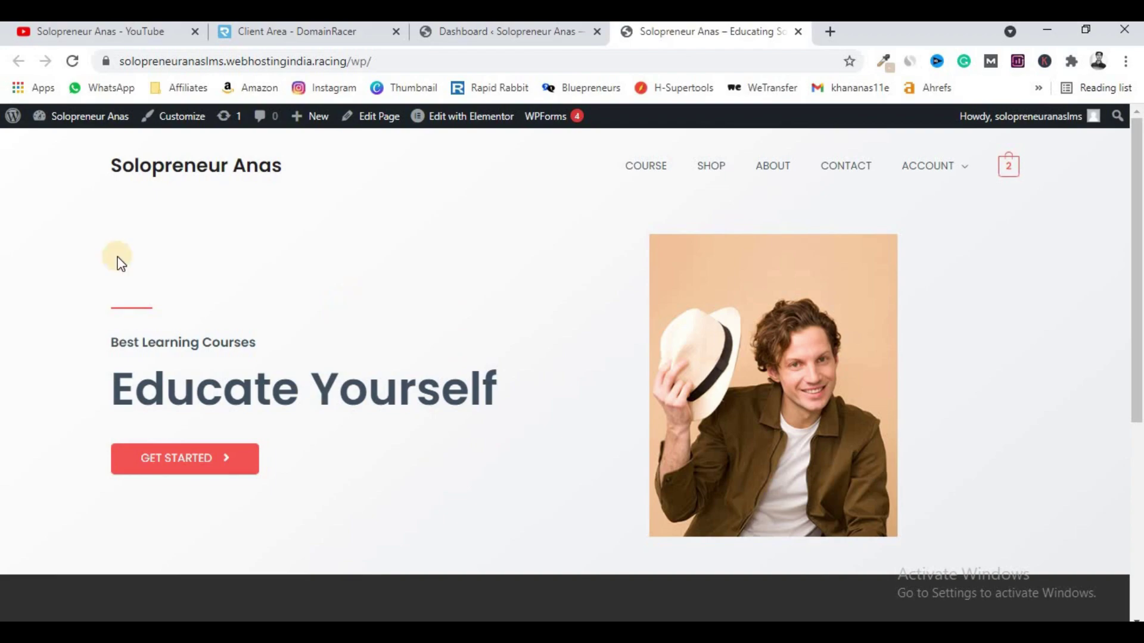
click(667, 167)
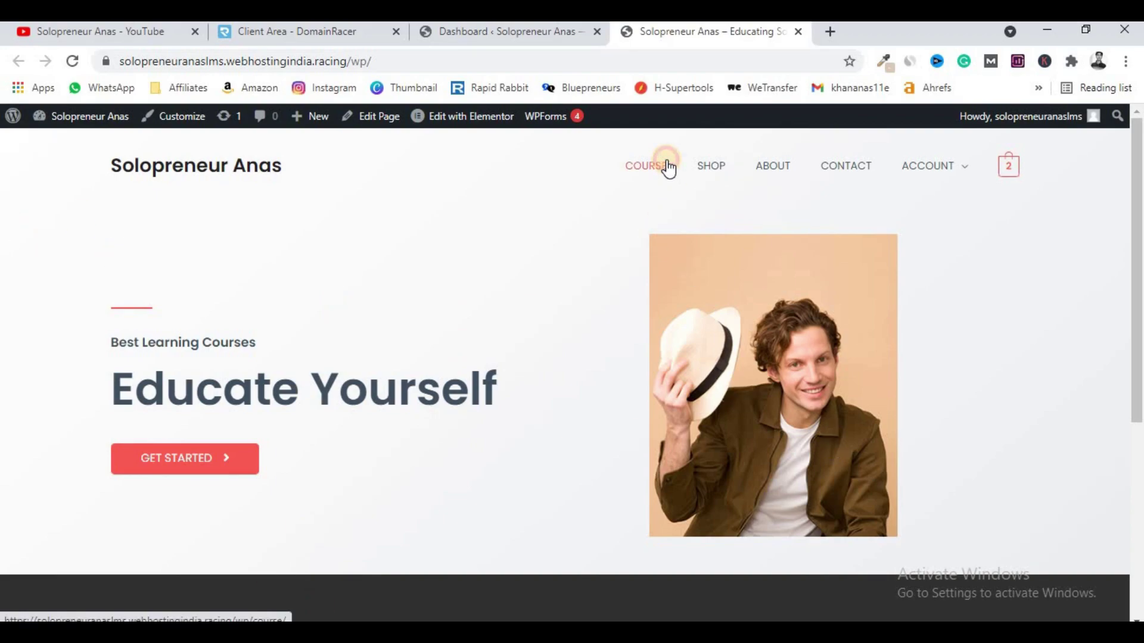
click(668, 169)
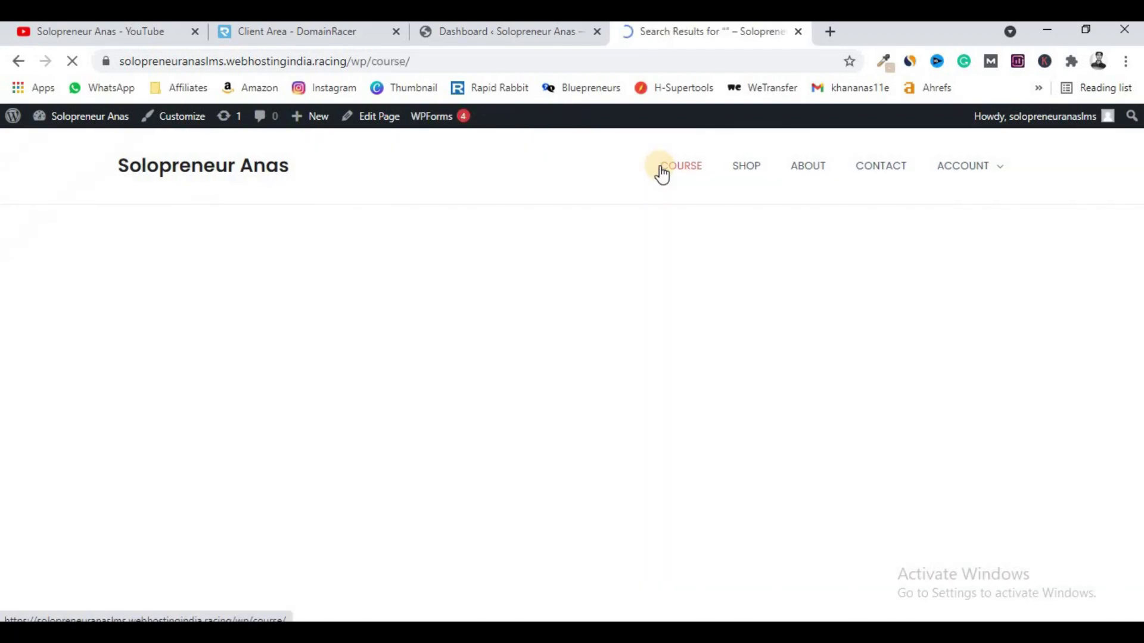
- Examine the levels, prices and enrolment options of the Quora Marketing courses in the course list
scroll(164, 335, down, 5)
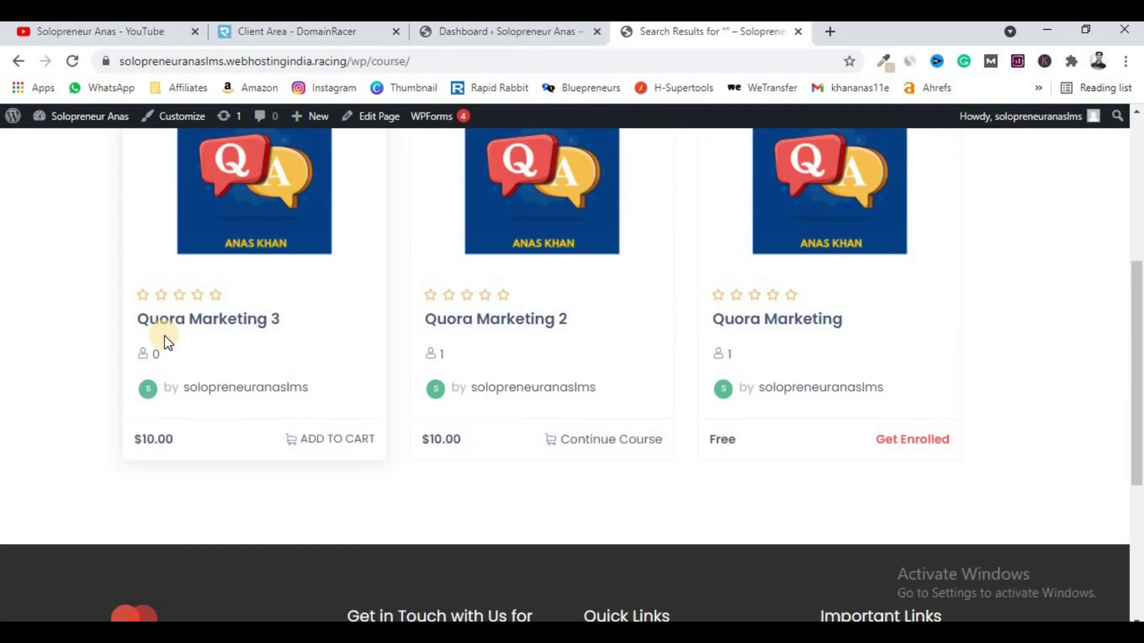
scroll(165, 335, up, 5)
scroll(761, 373, down, 3)
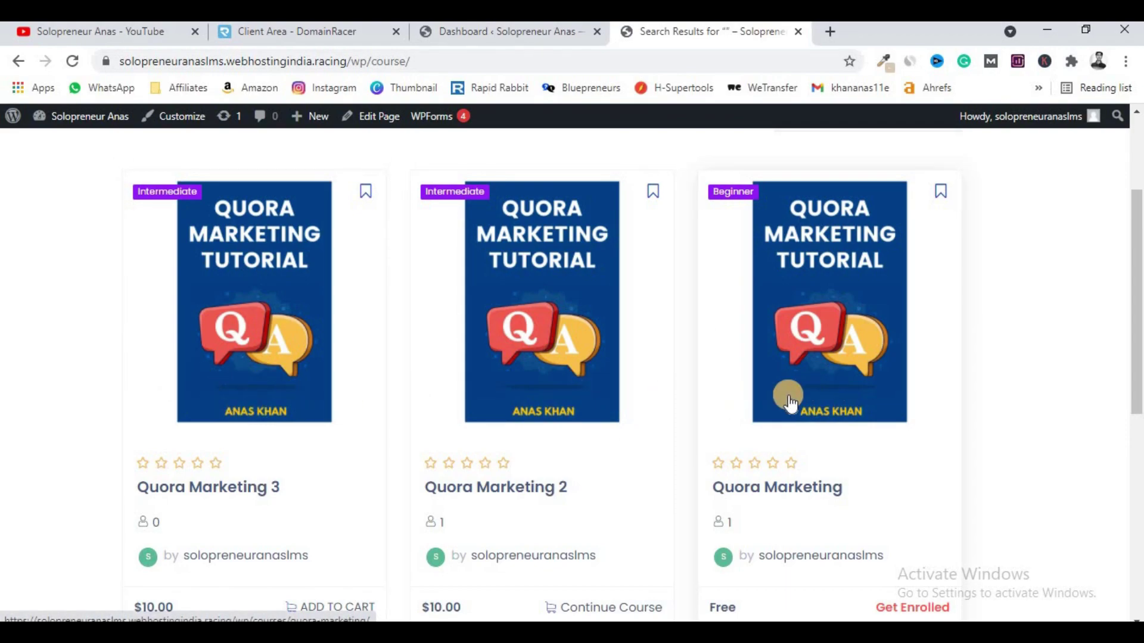
scroll(790, 403, down, 5)
scroll(789, 404, up, 7)
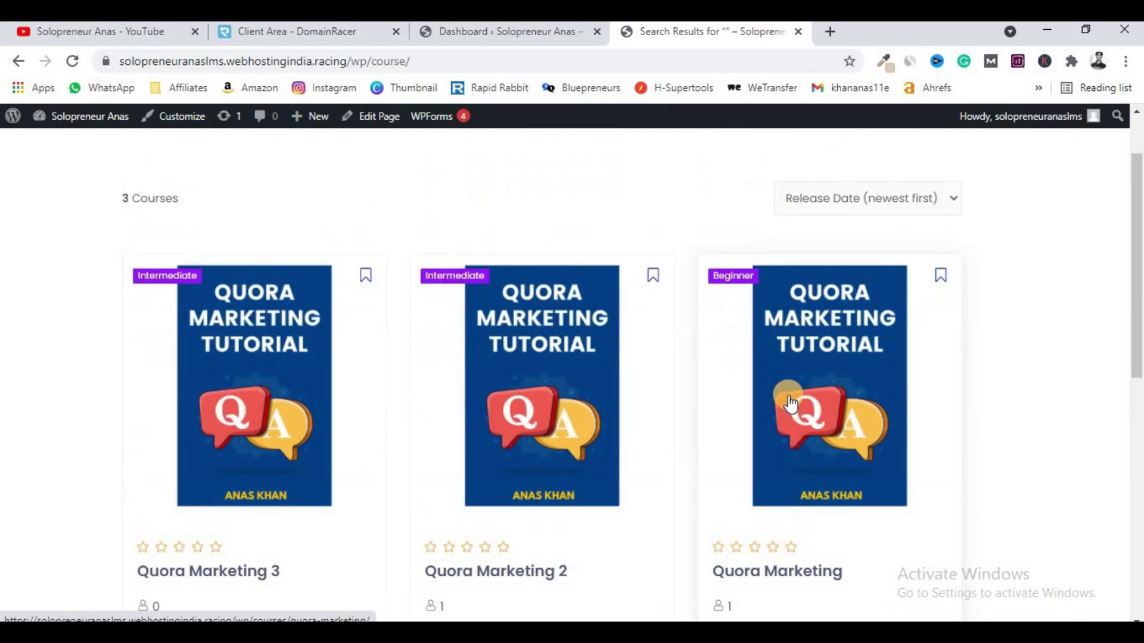
scroll(790, 403, up, 1)
scroll(792, 396, down, 9)
scroll(787, 397, up, 5)
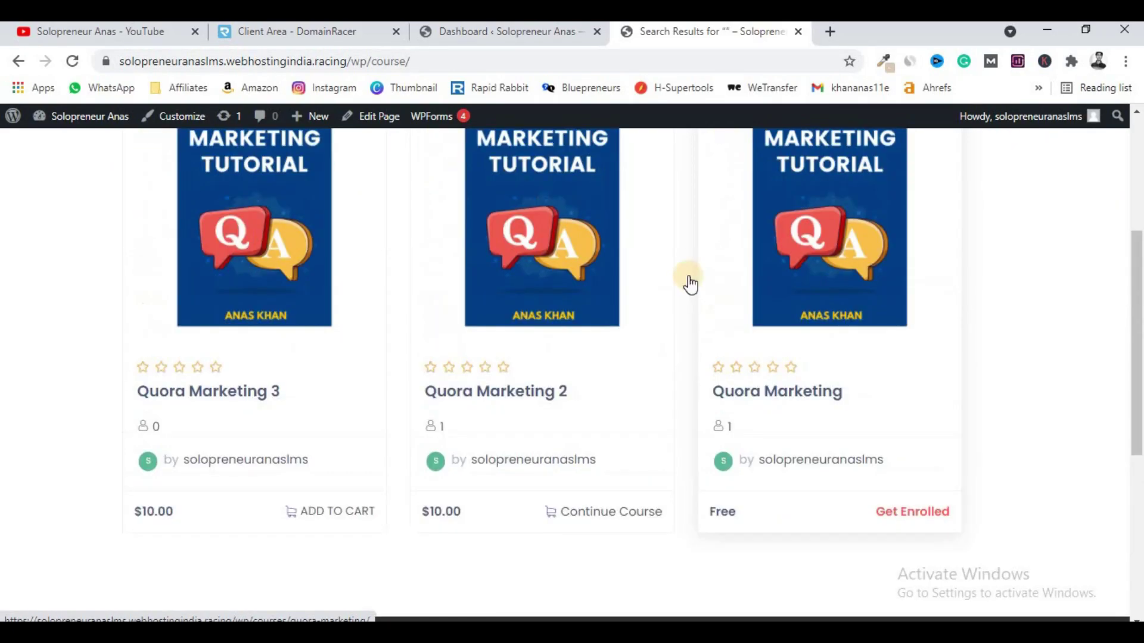
- Open the free Quora Marketing course and review its description, topics, instructor and enrolment section
click(787, 278)
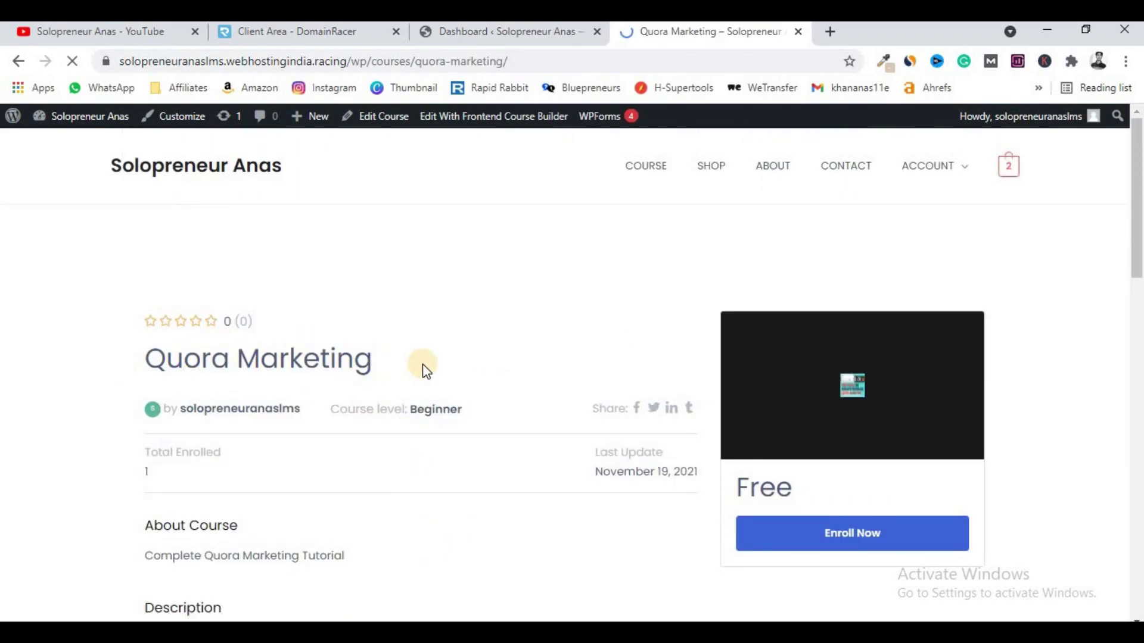
scroll(518, 366, down, 5)
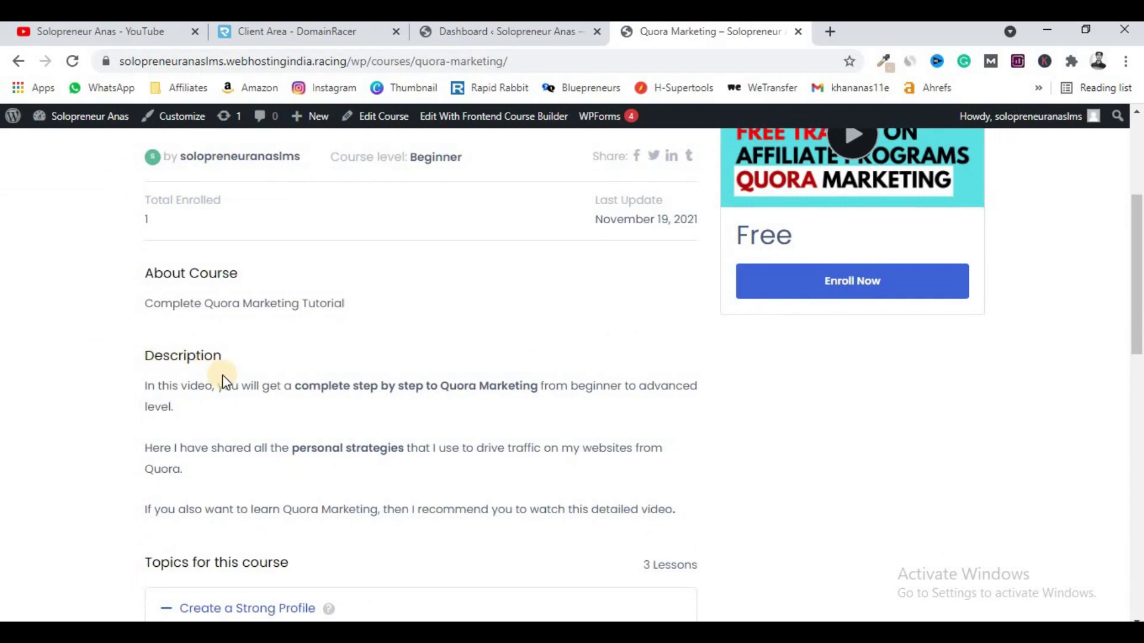
scroll(223, 375, down, 4)
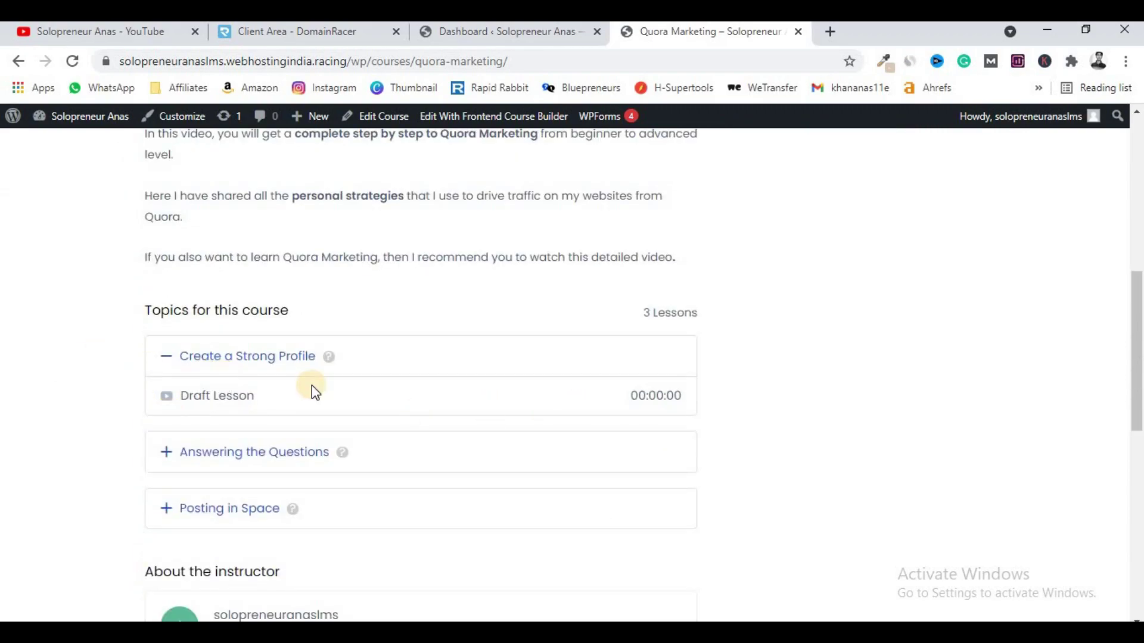
scroll(291, 500, down, 6)
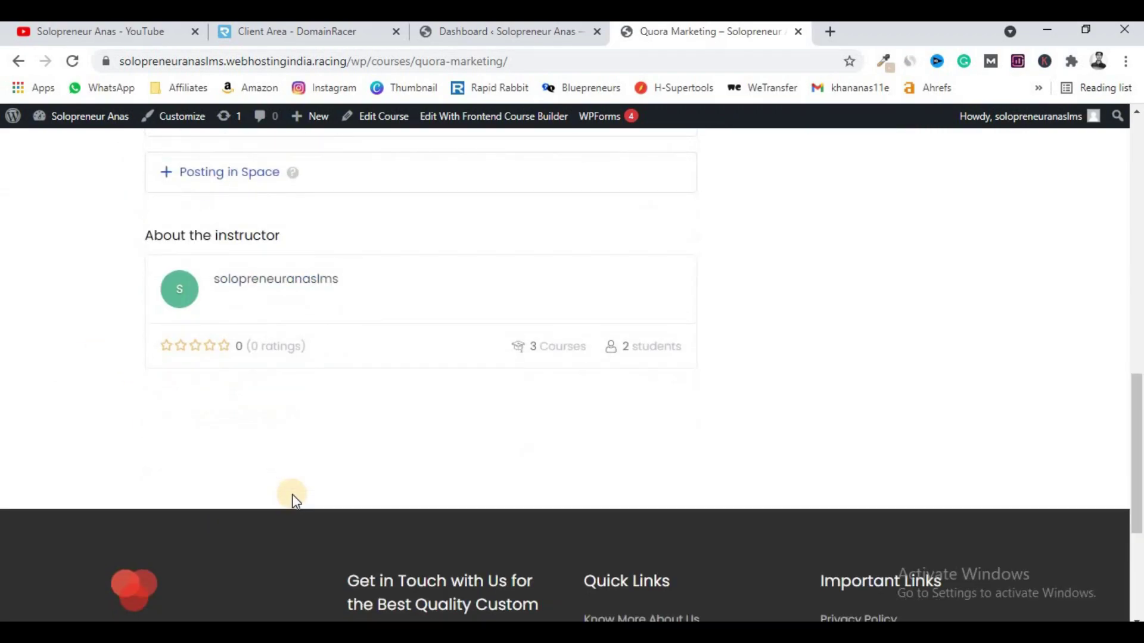
scroll(292, 498, up, 8)
scroll(292, 499, up, 5)
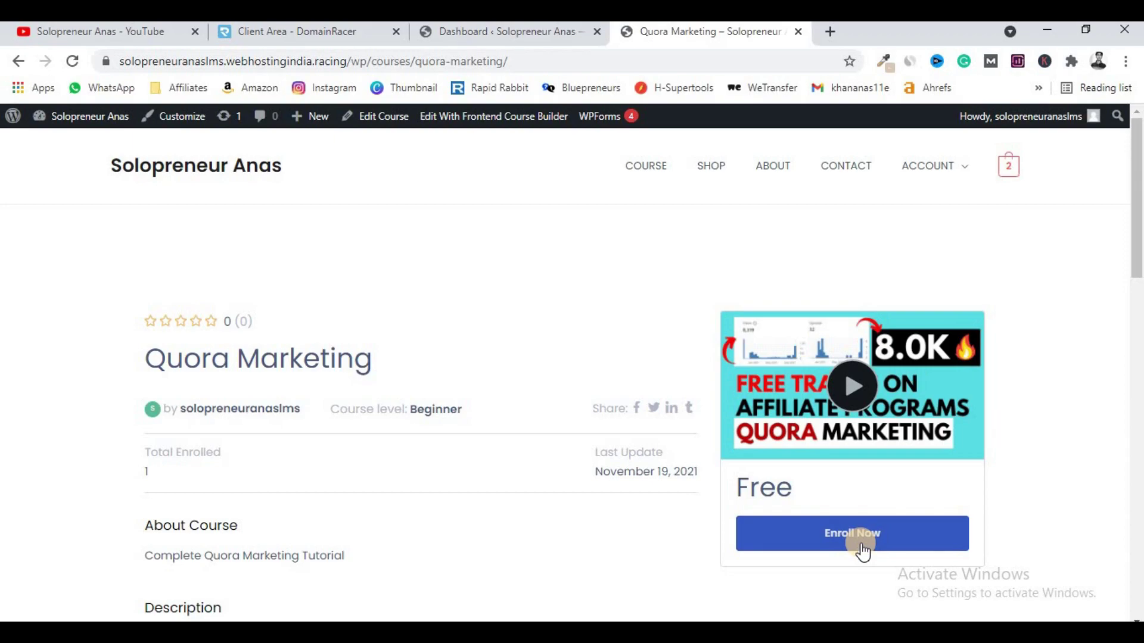
- Return to the course list, view the Quora Marketing 2 course page, and go back
click(18, 61)
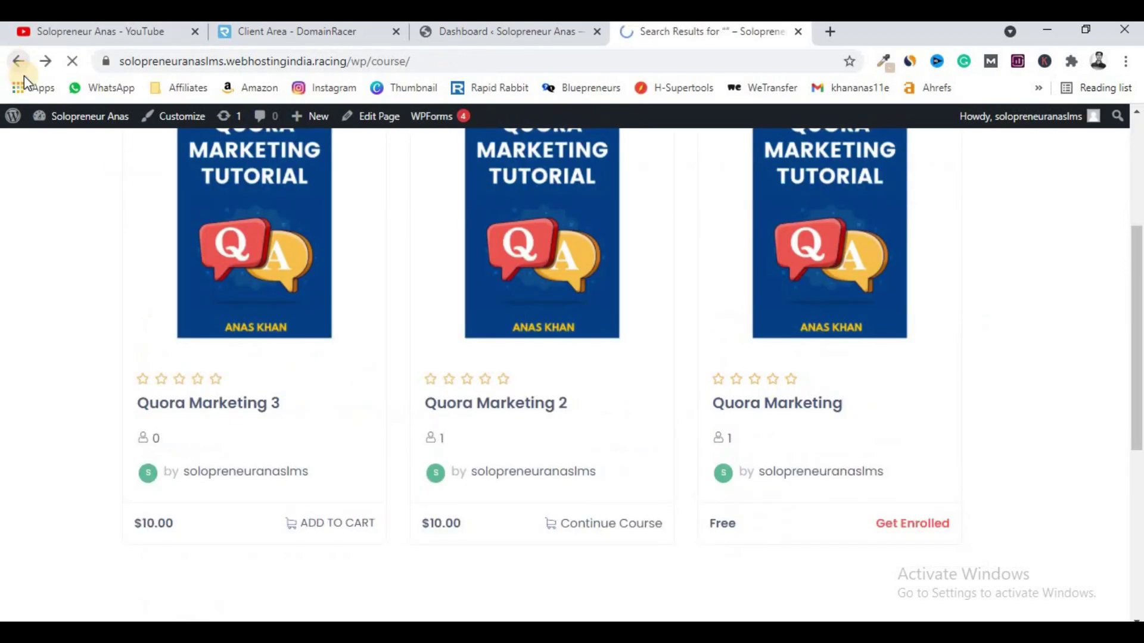
click(575, 247)
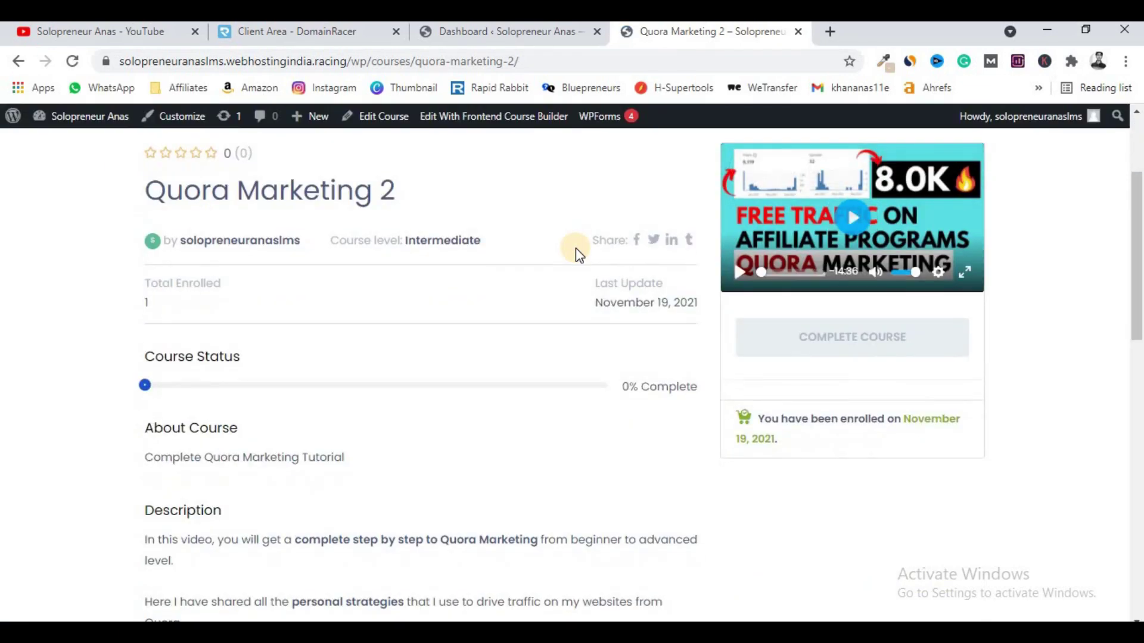
click(5, 61)
- Open the Quora Marketing 3 course, highlight its price, and return to the course list
click(301, 306)
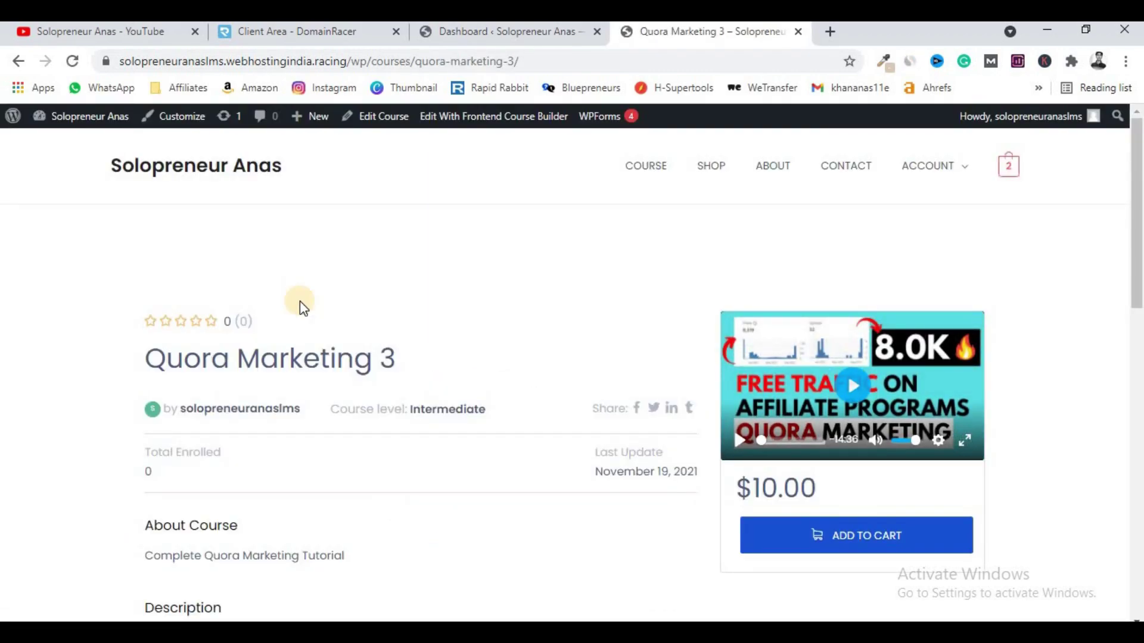
drag(817, 488, 739, 488)
click(740, 488)
click(6, 68)
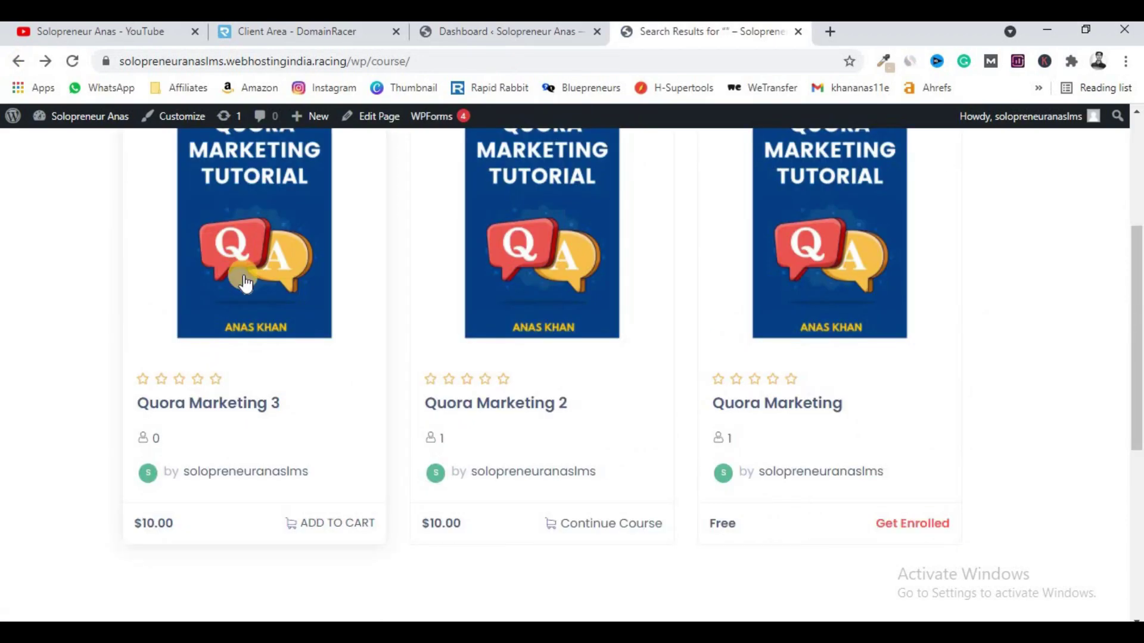
scroll(242, 274, up, 4)
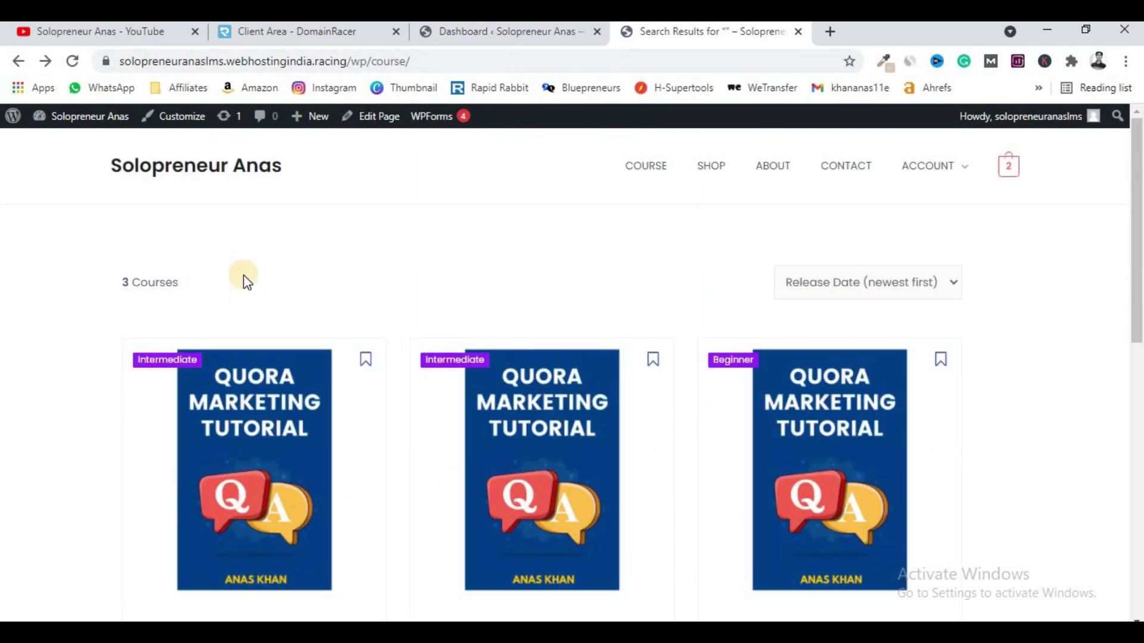
- Switch back to the DomainRacer client area and view the Tutor LMS Pro 1.9.4 item in the service's downloads
click(309, 31)
scroll(357, 280, down, 6)
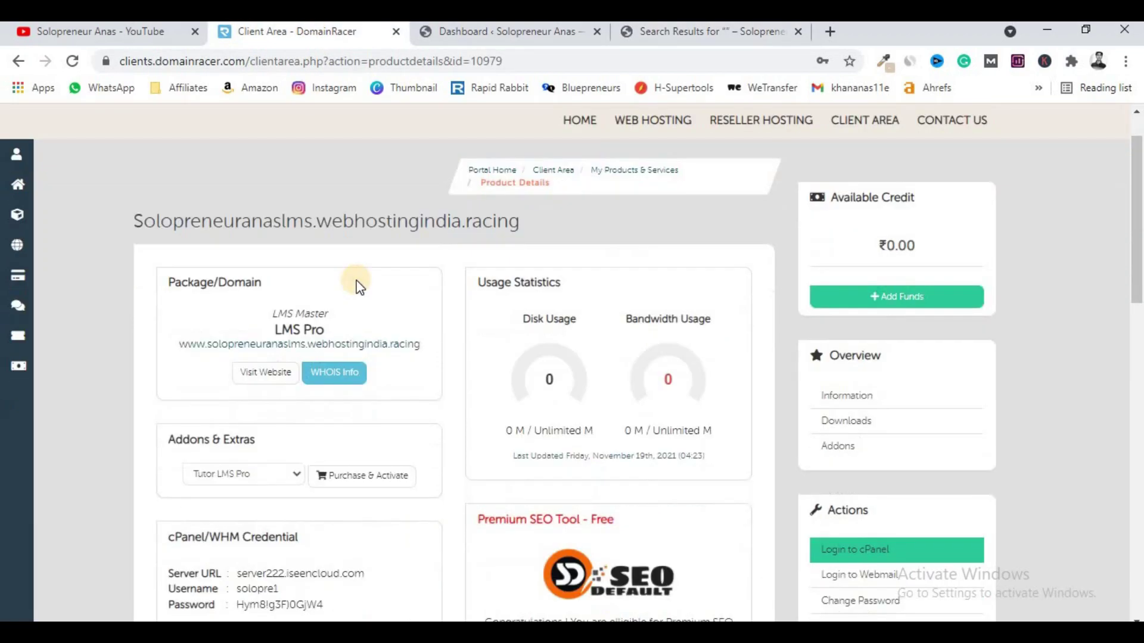
scroll(358, 289, up, 3)
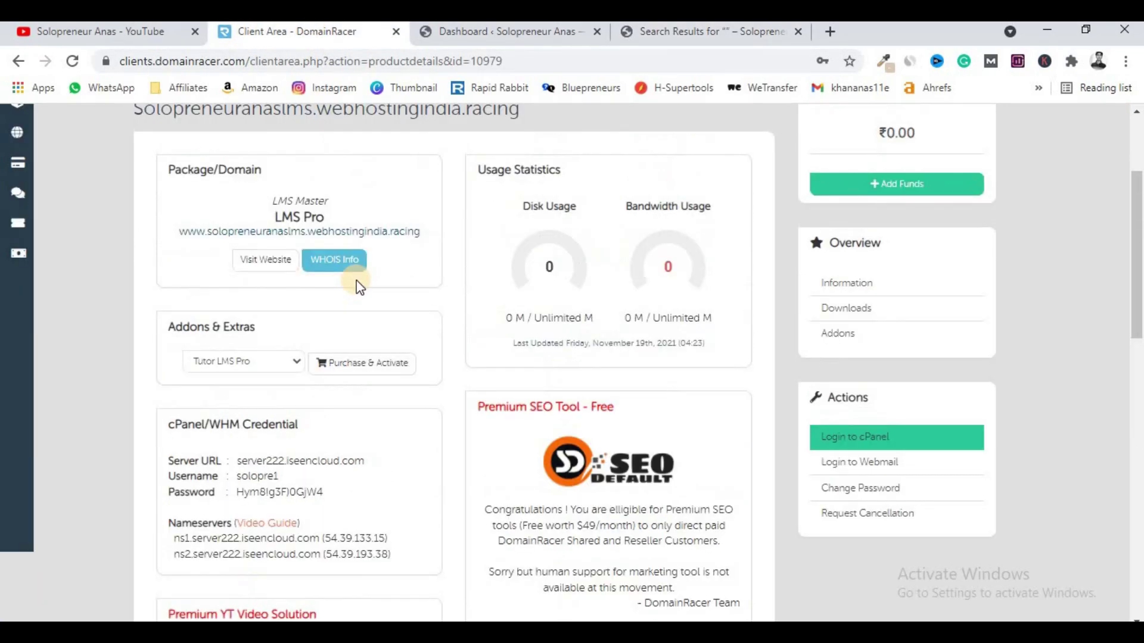
click(848, 308)
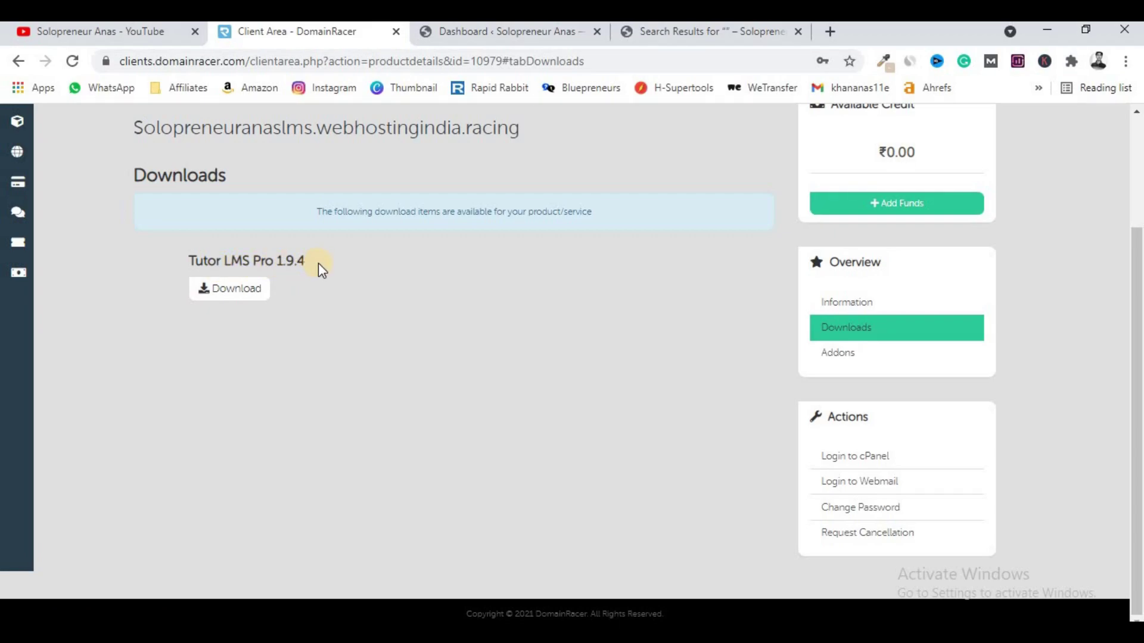
drag(306, 263, 184, 260)
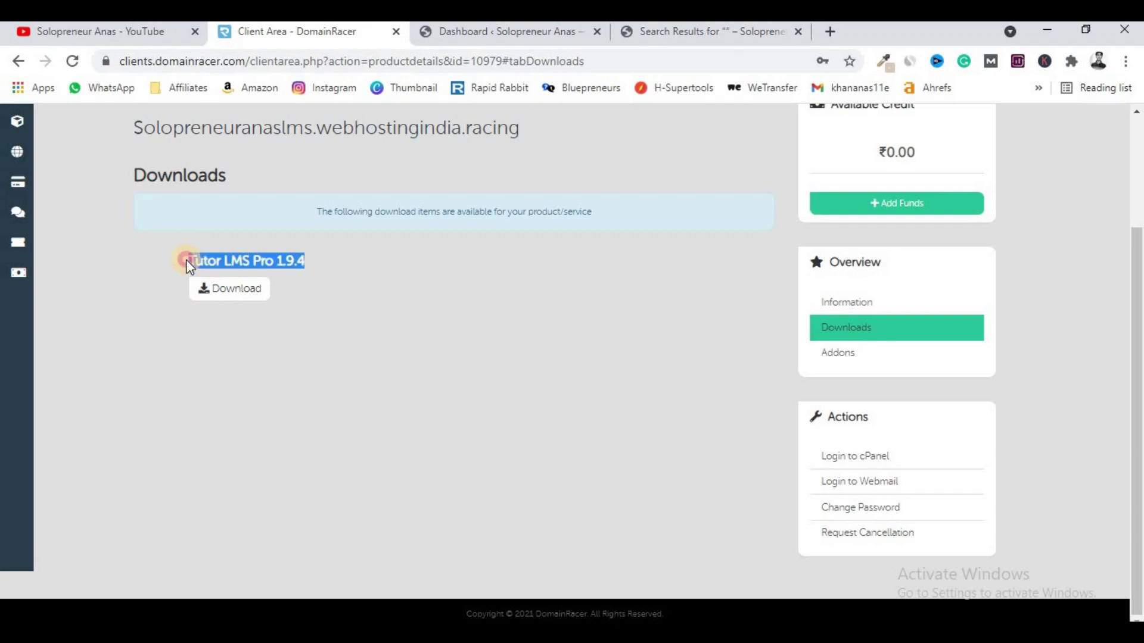
click(190, 266)
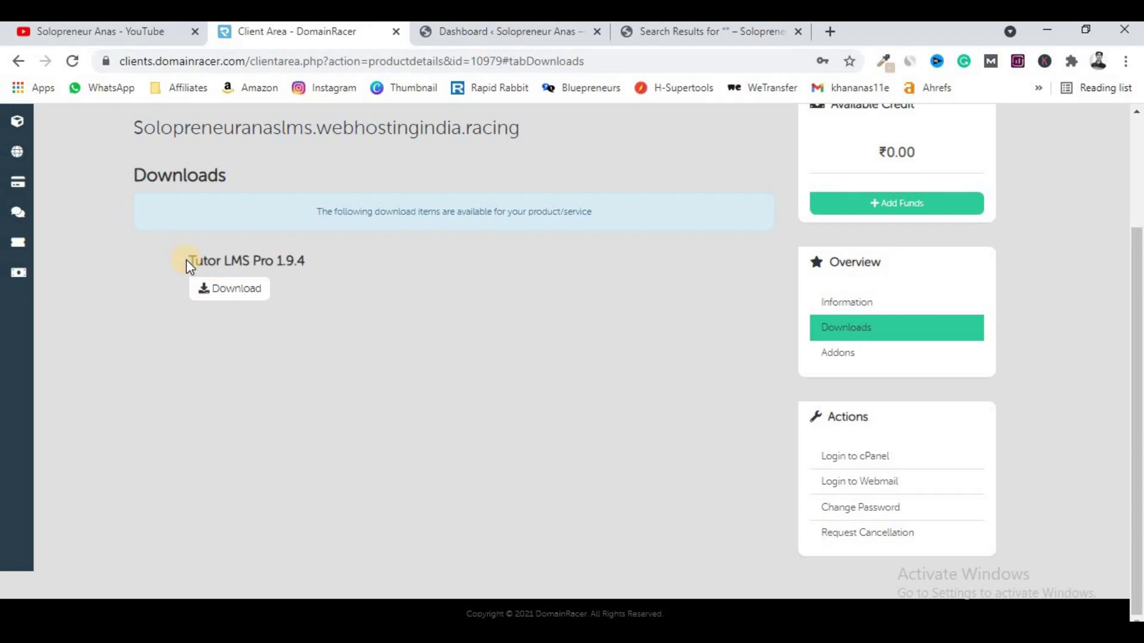
- Point out the Tutor LMS Pro 1.9.4 download in the client area and open the WordPress site's installed plugins page
click(235, 292)
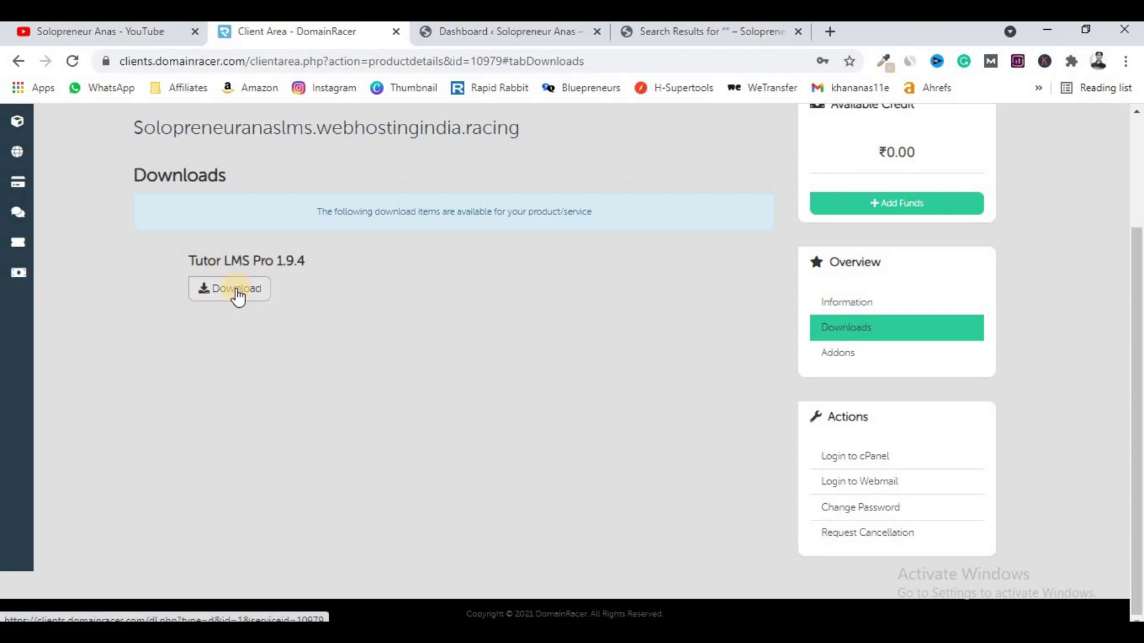
click(233, 292)
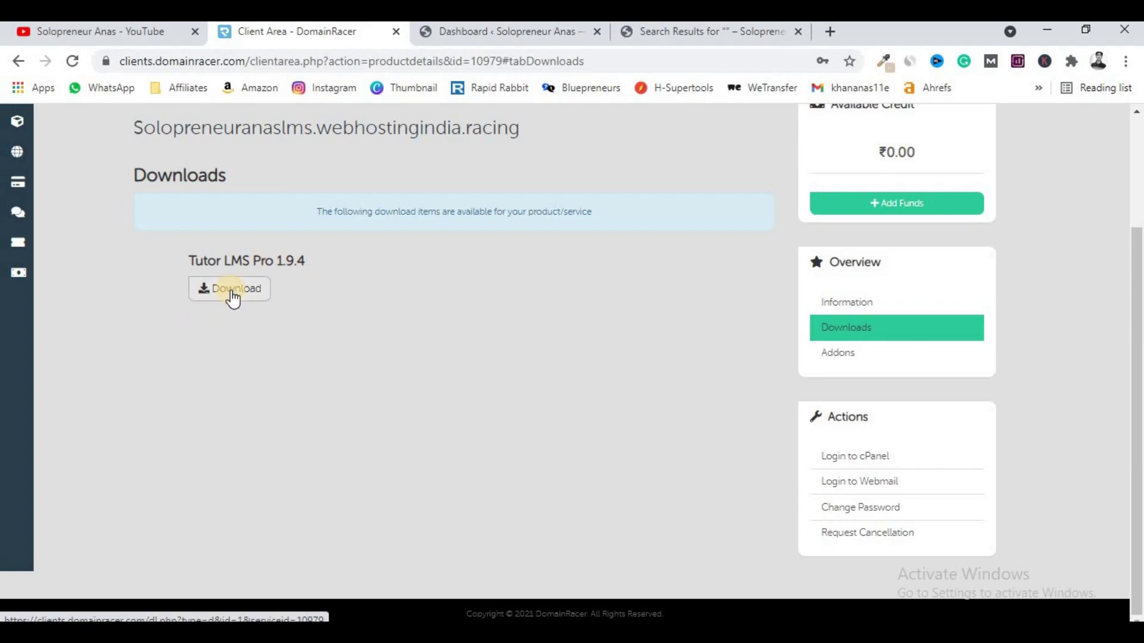
click(525, 33)
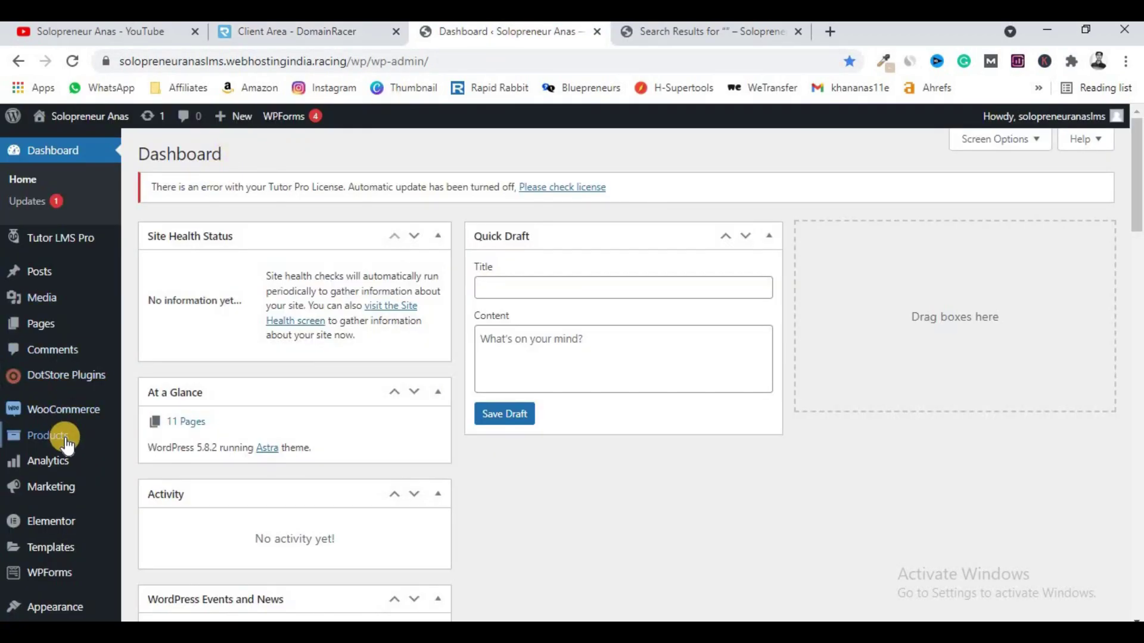
scroll(67, 552, down, 3)
click(57, 506)
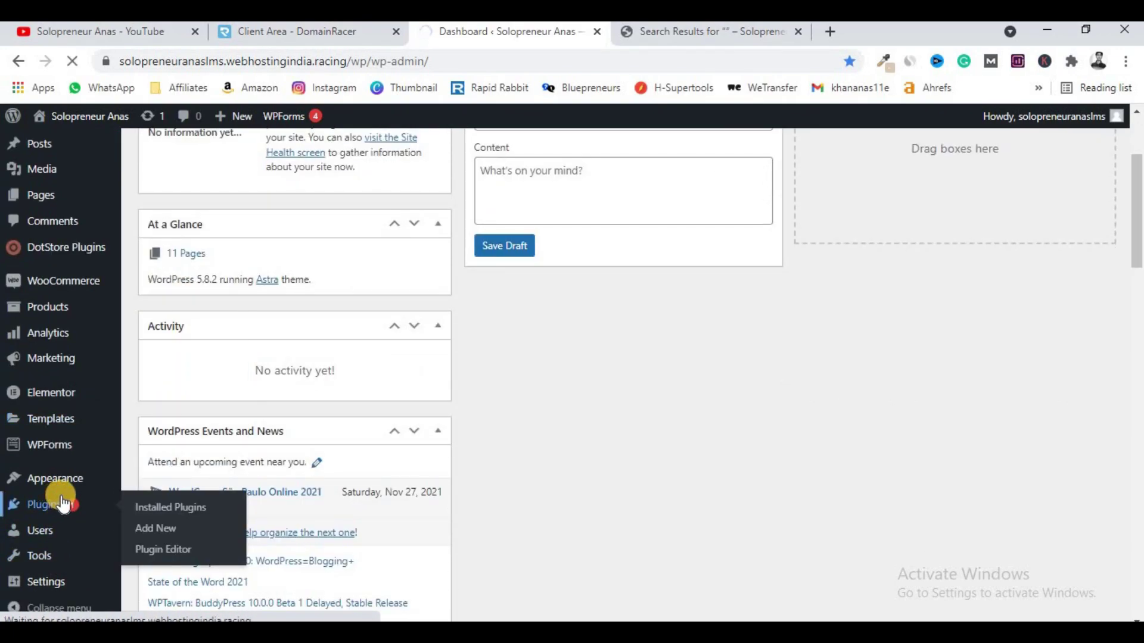
click(320, 40)
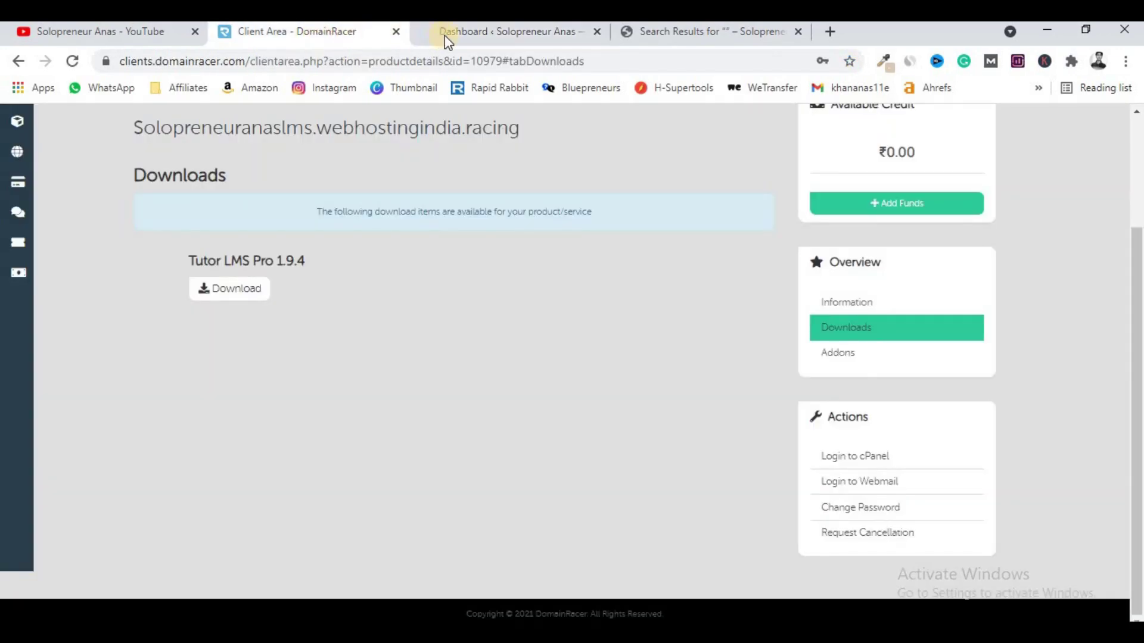
click(455, 34)
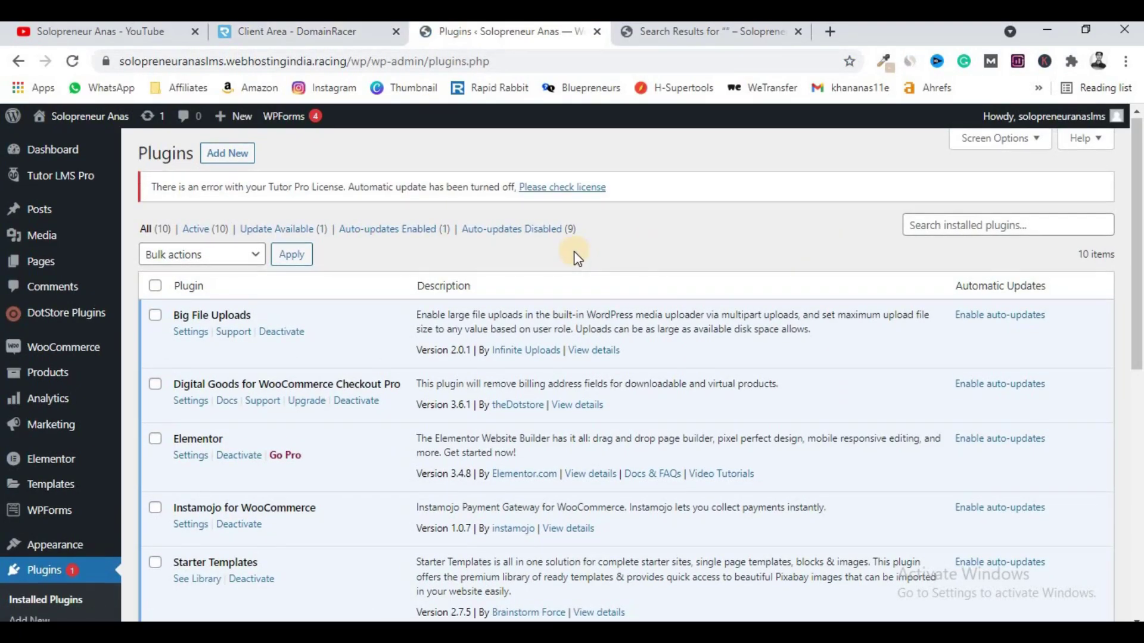
- Look through the installed plugins, and search the add-plugins directory for "tutor lms"
scroll(261, 405, down, 3)
scroll(237, 449, up, 3)
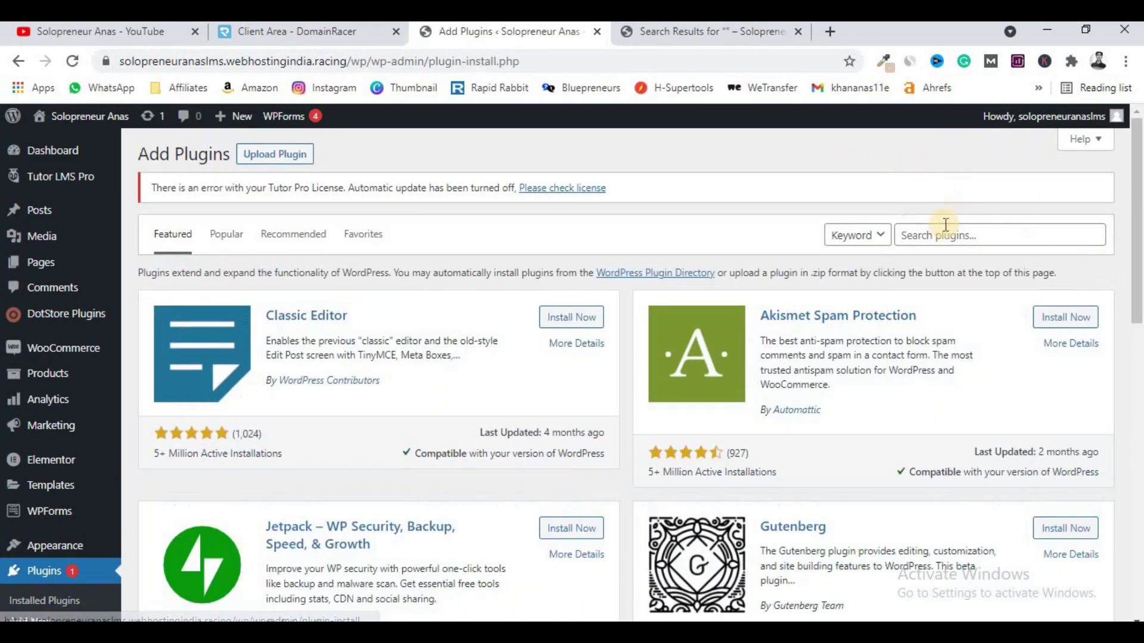
click(943, 232)
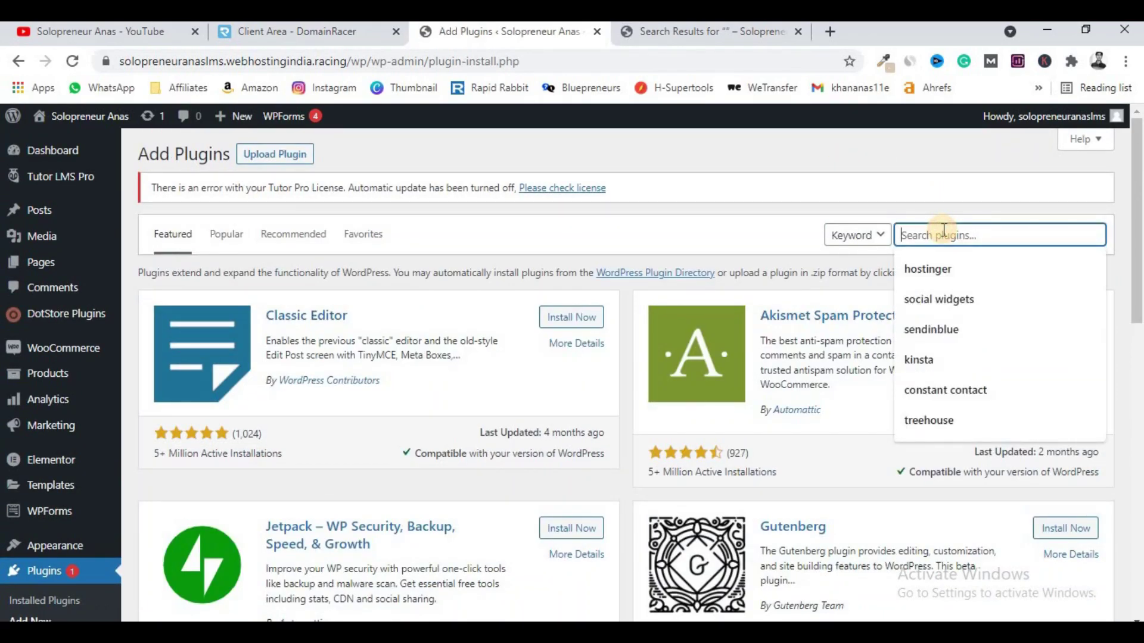
text(tutor lms)
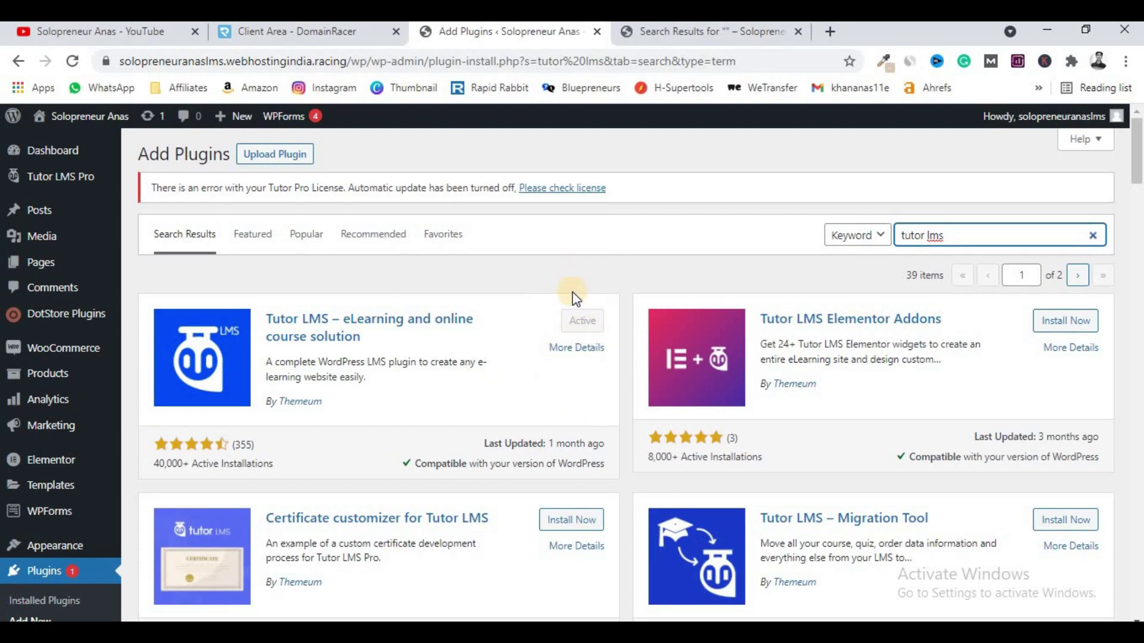
- Revisit the Tutor LMS Pro download in the client area, and open the plugin zip upload form in WordPress
click(327, 31)
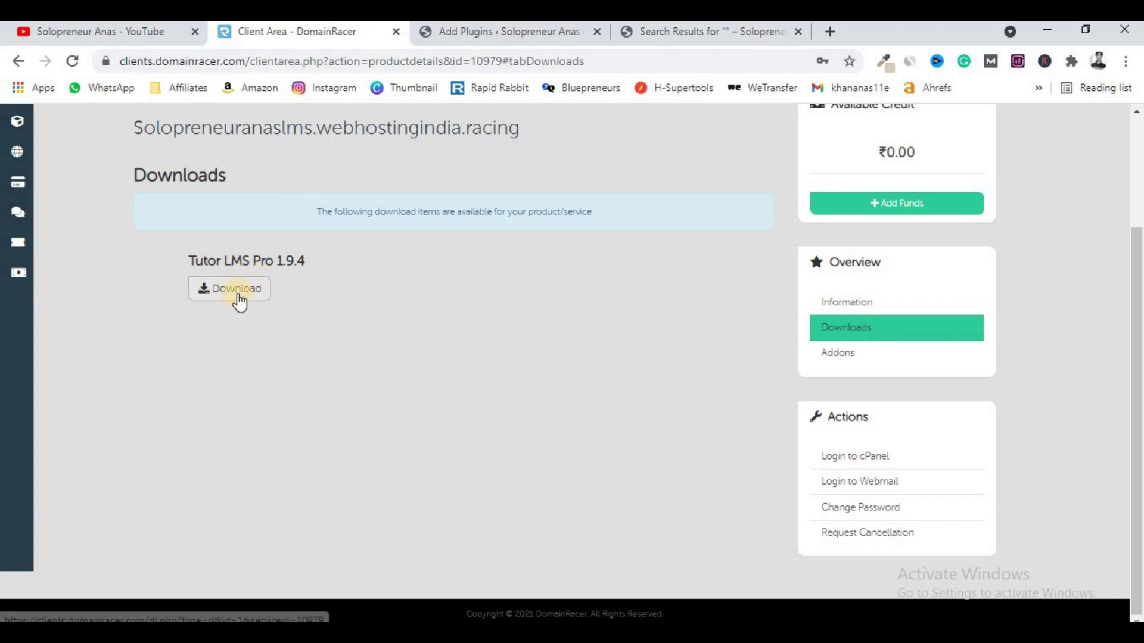
click(485, 33)
click(289, 156)
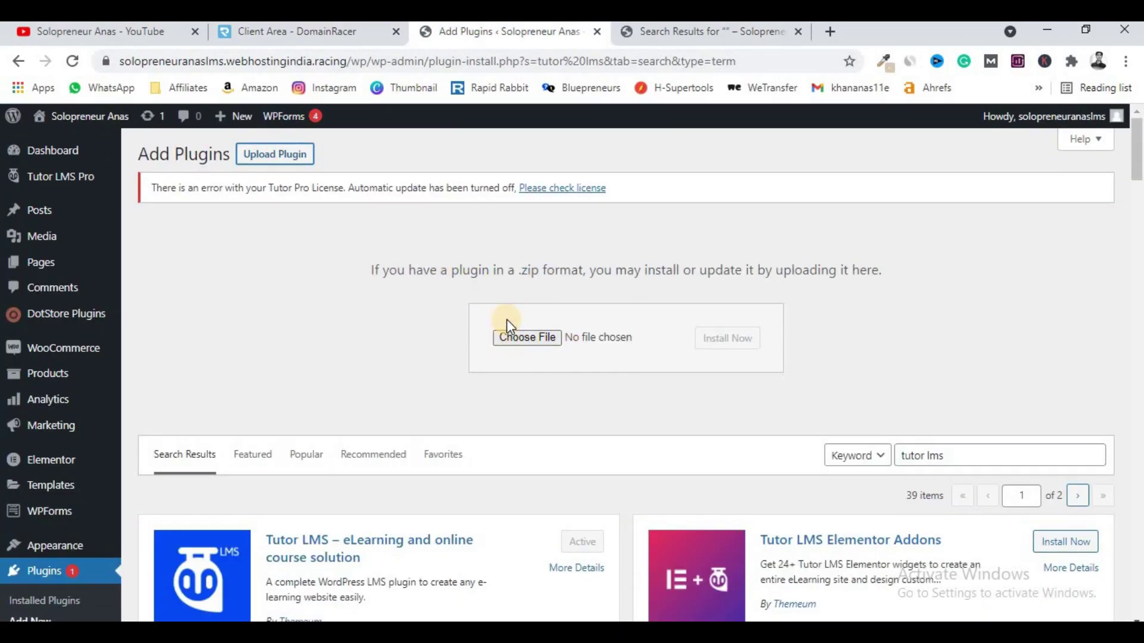
scroll(507, 319, down, 1)
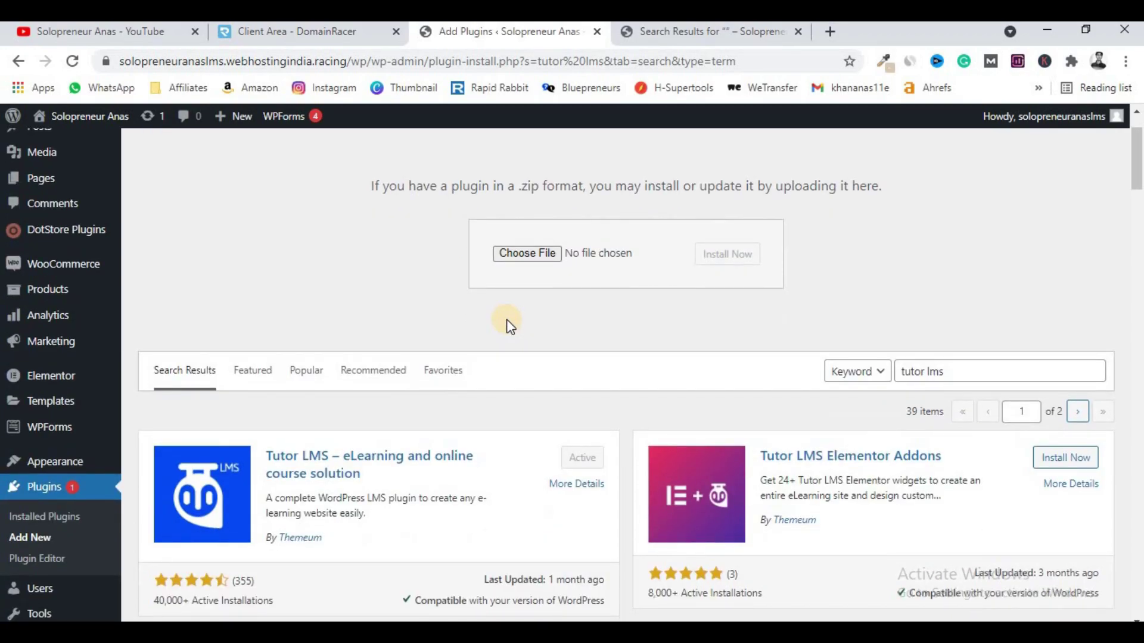
scroll(506, 319, down, 1)
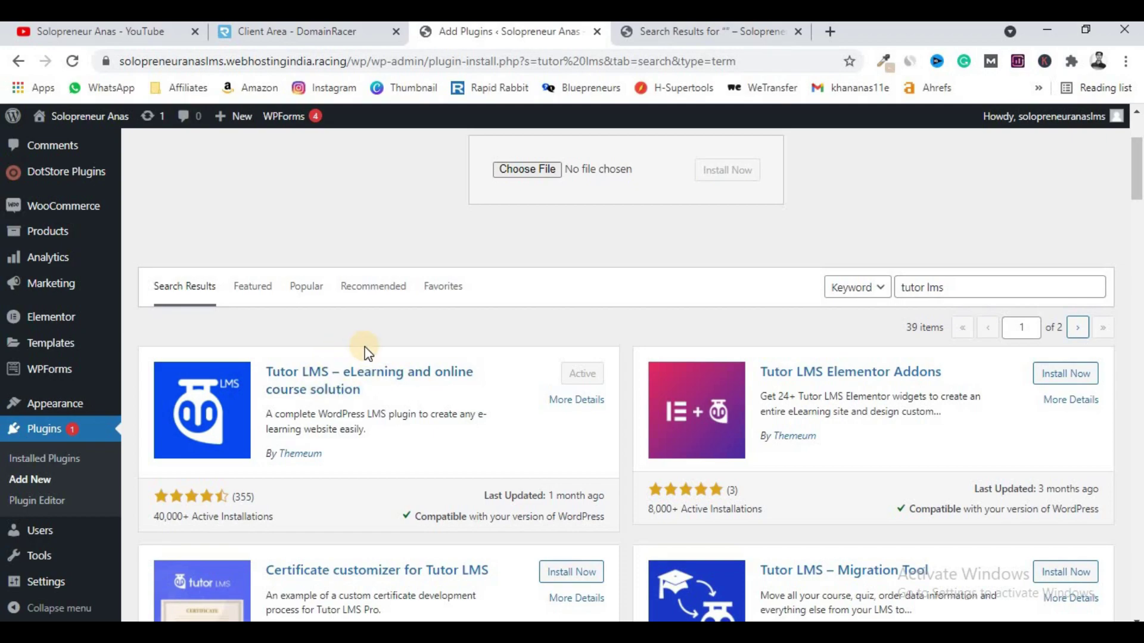
scroll(365, 347, up, 2)
- Look over the Tutor LMS Pro admin entries and the live site's course list, and return to the Add Plugins page
mouse_move(78, 192)
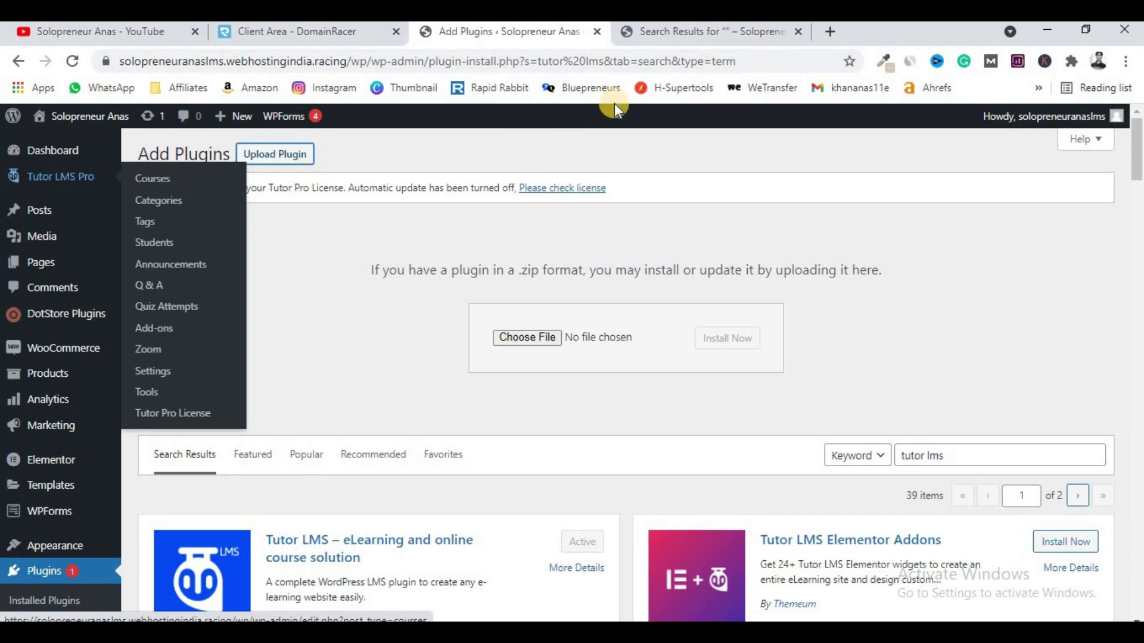
click(670, 38)
scroll(369, 277, down, 5)
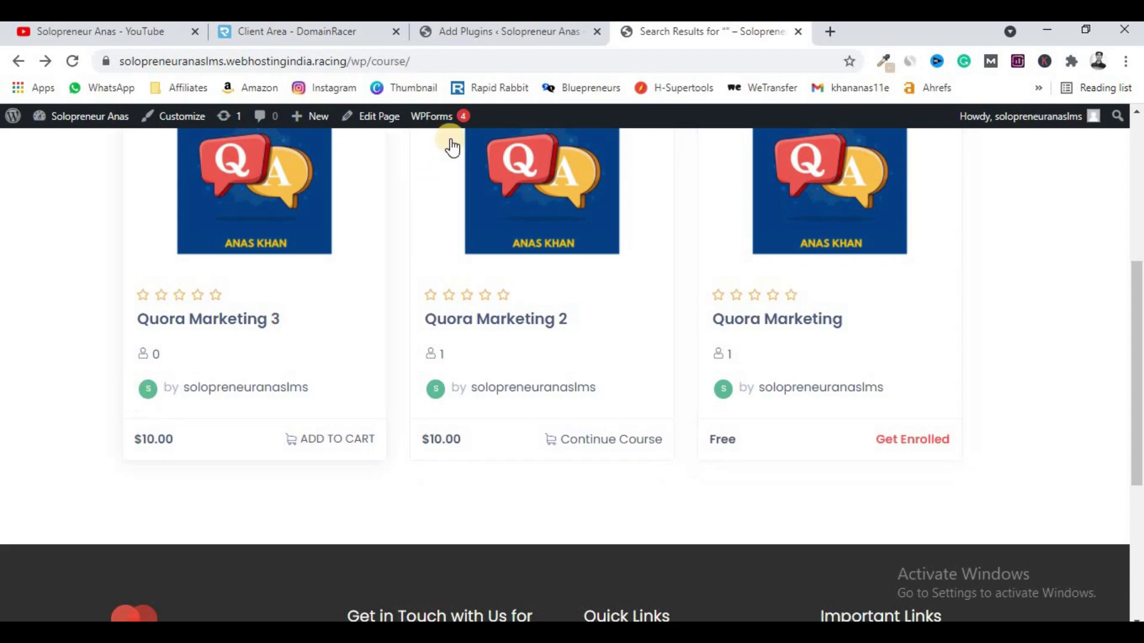
click(467, 34)
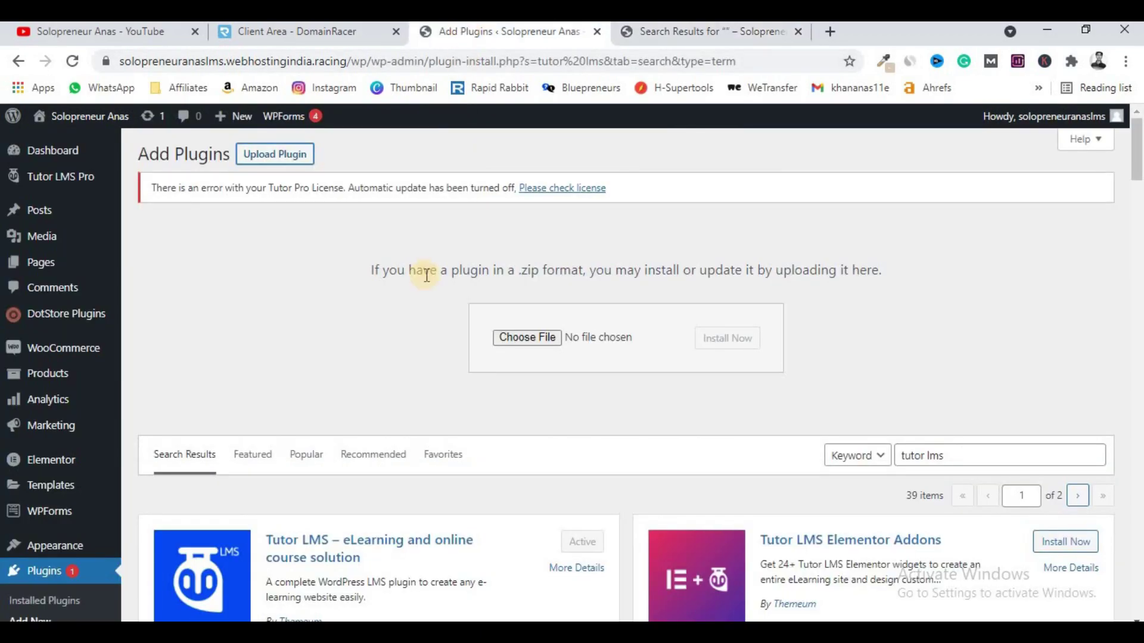
scroll(430, 280, down, 3)
click(301, 34)
click(477, 31)
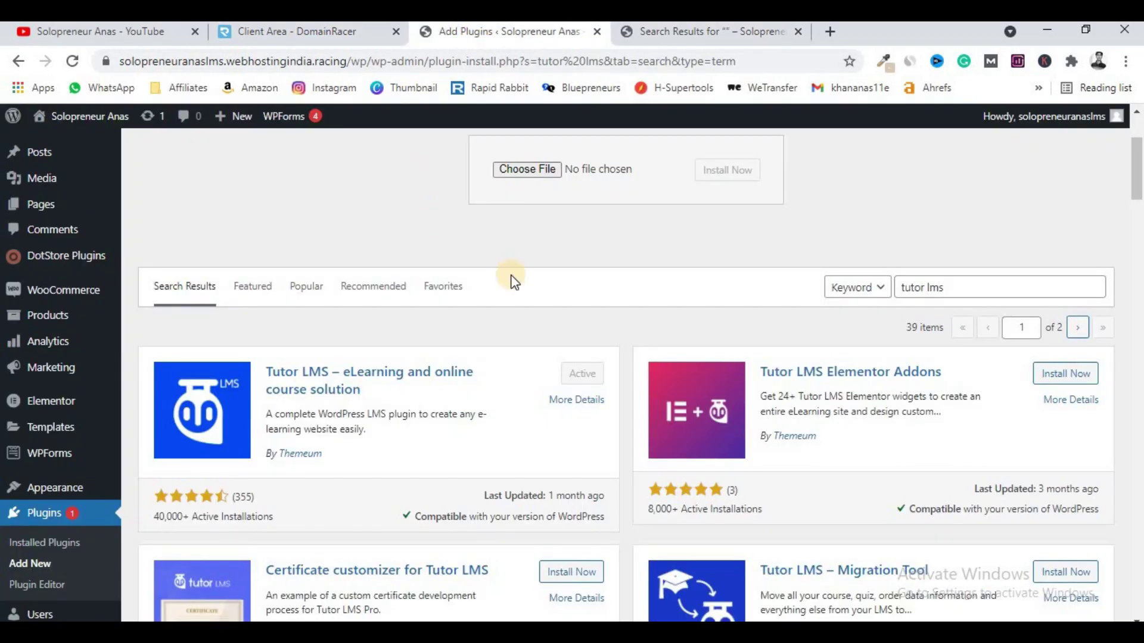
- Open the details of the active Astra theme among the installed themes and go to its Astra Options
mouse_move(54, 487)
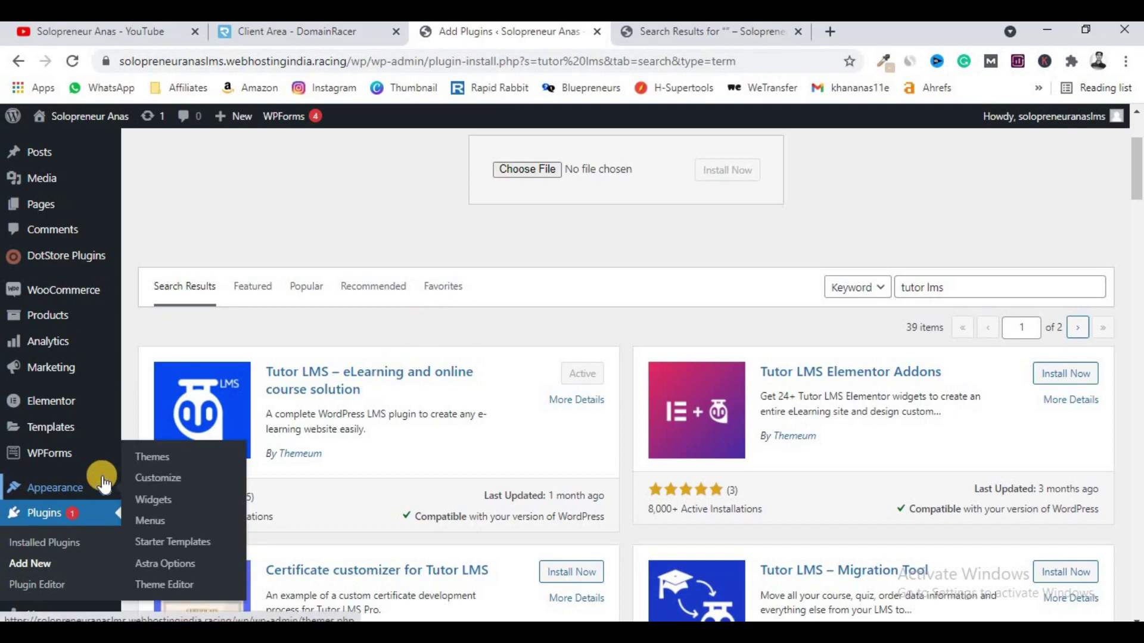
click(161, 460)
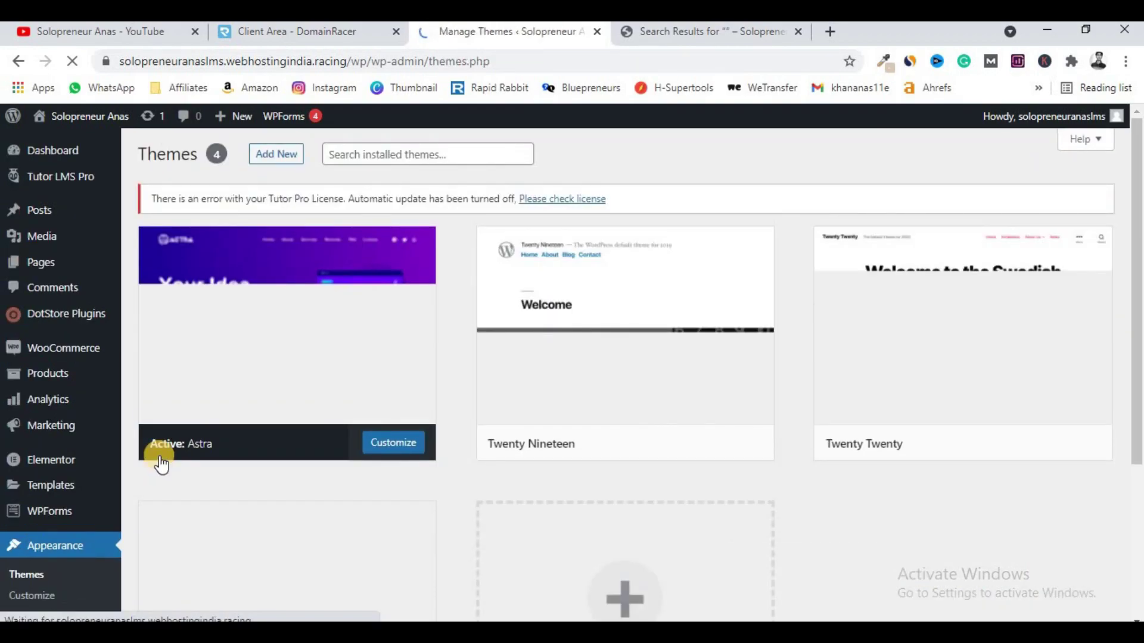
mouse_move(227, 334)
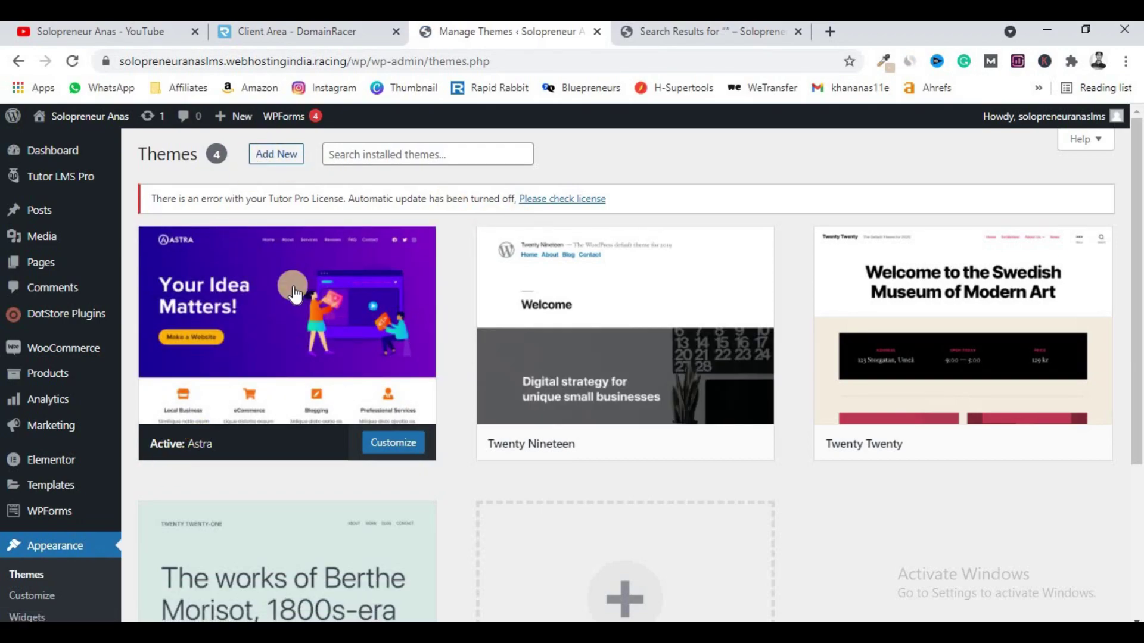
click(292, 290)
scroll(298, 283, down, 3)
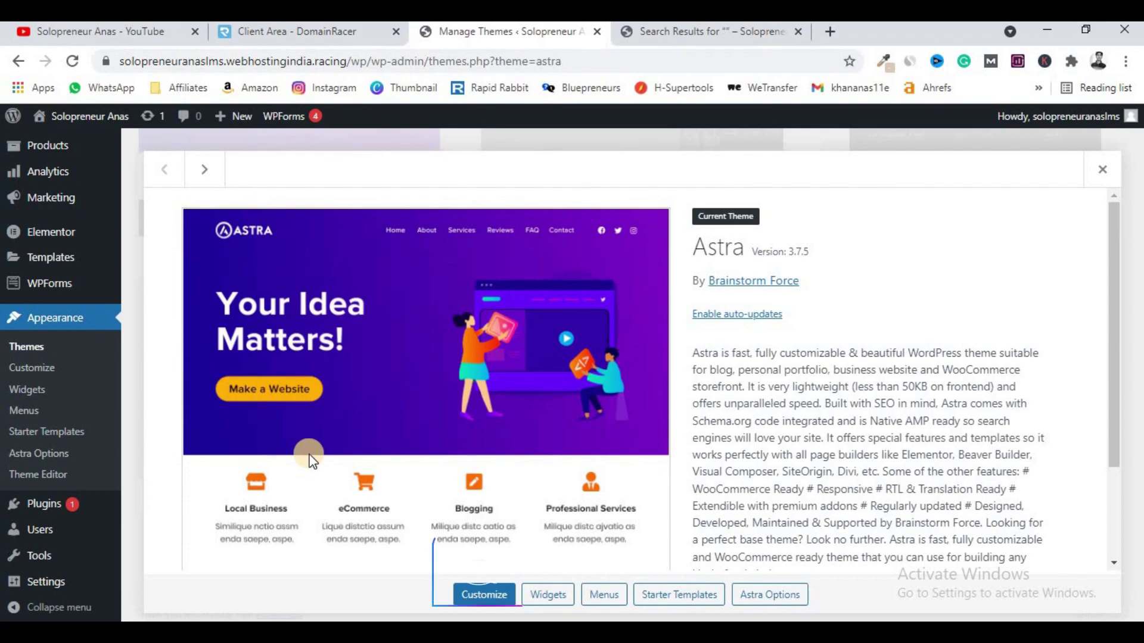
click(769, 594)
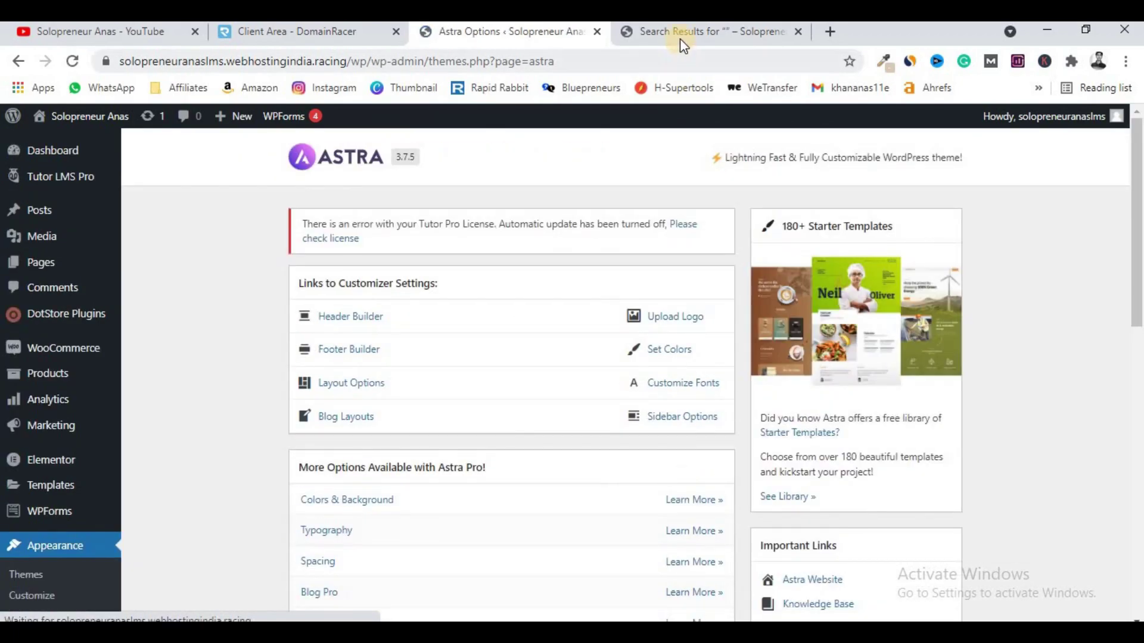
- Switch to the course website and look over its course list and the header's account entries
click(681, 40)
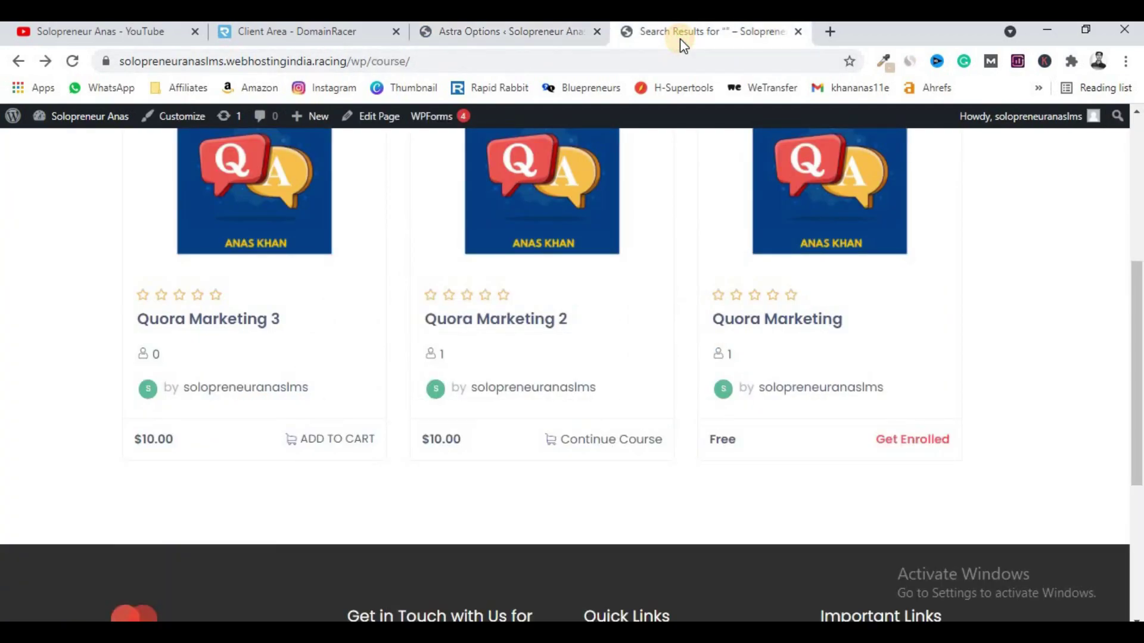
scroll(556, 307, up, 5)
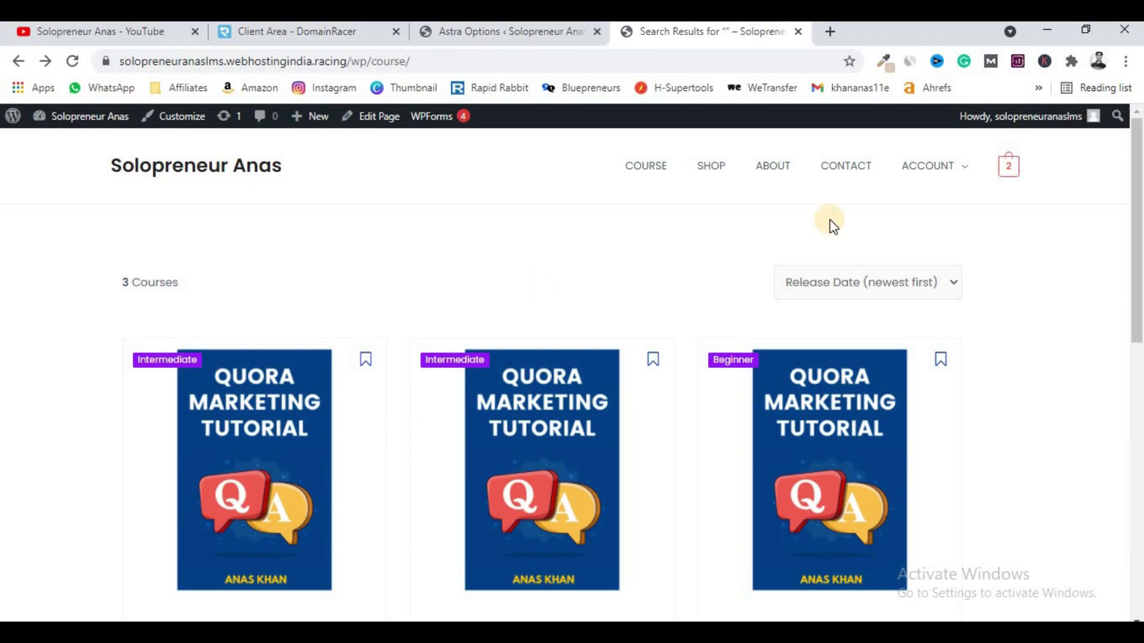
mouse_move(940, 184)
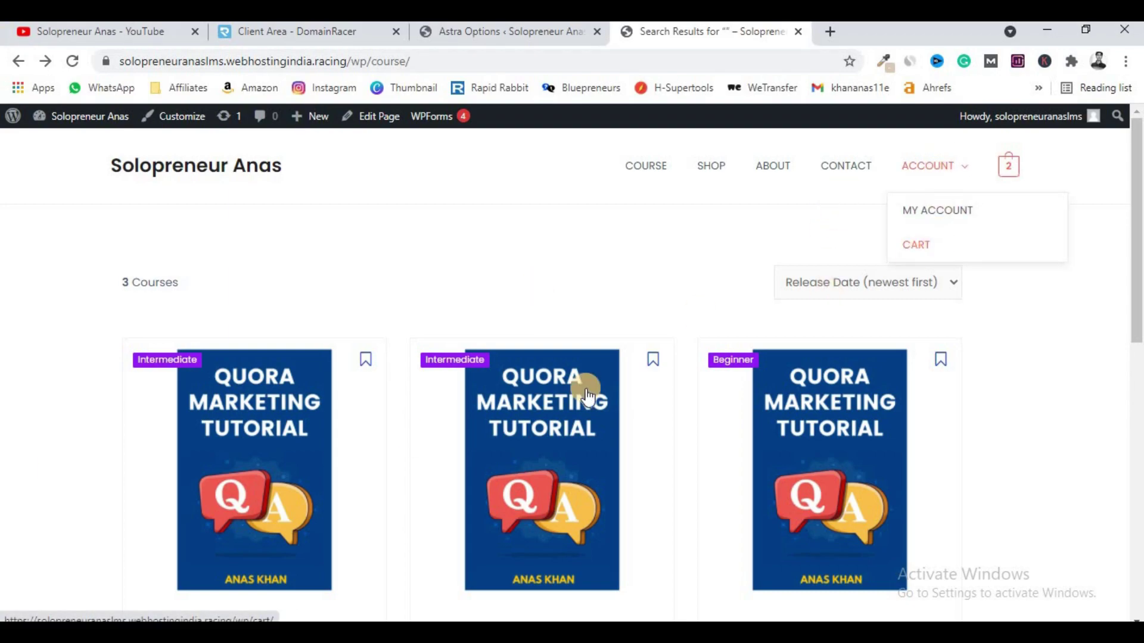
scroll(322, 353, down, 3)
- Open the Quora Marketing 3 course and review its description, preview video, price and add-to-cart option
click(321, 353)
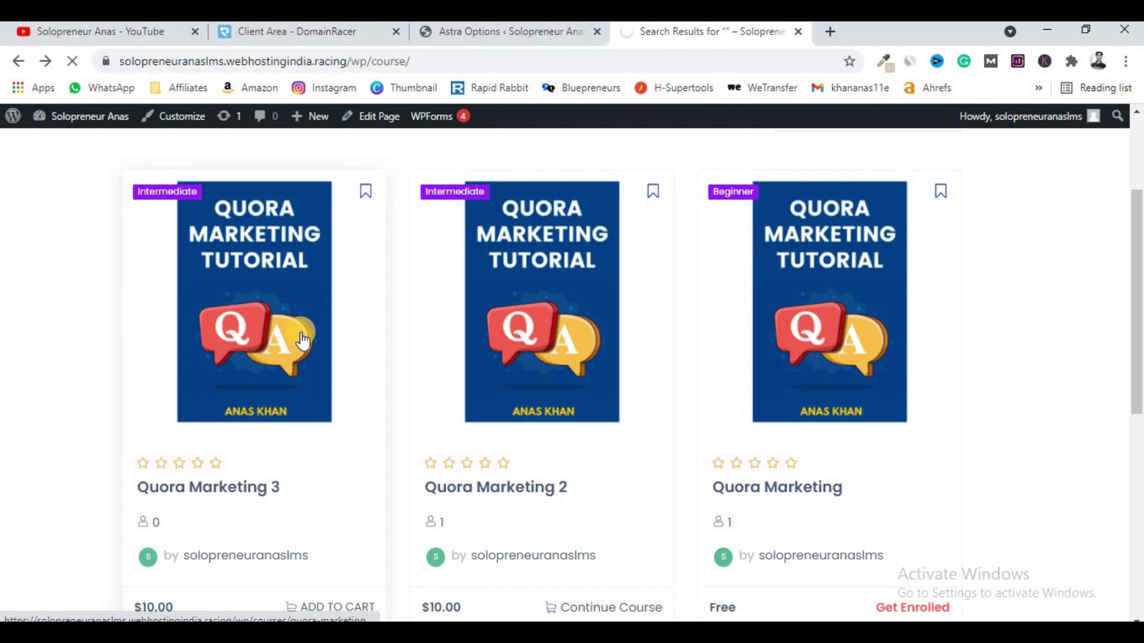
scroll(302, 340, down, 6)
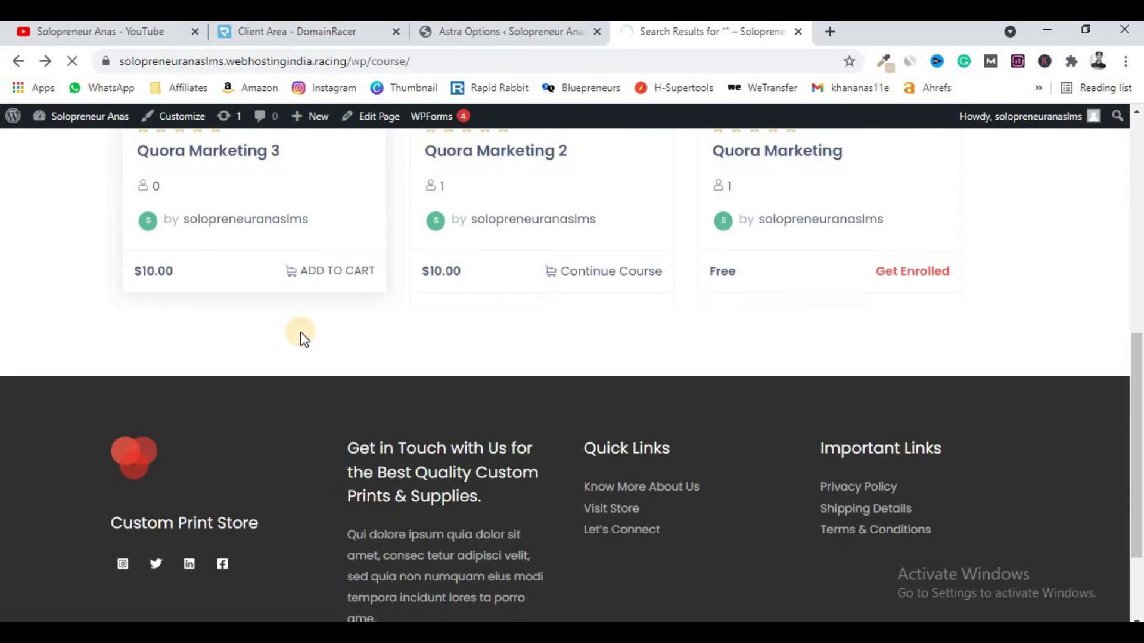
scroll(304, 338, up, 3)
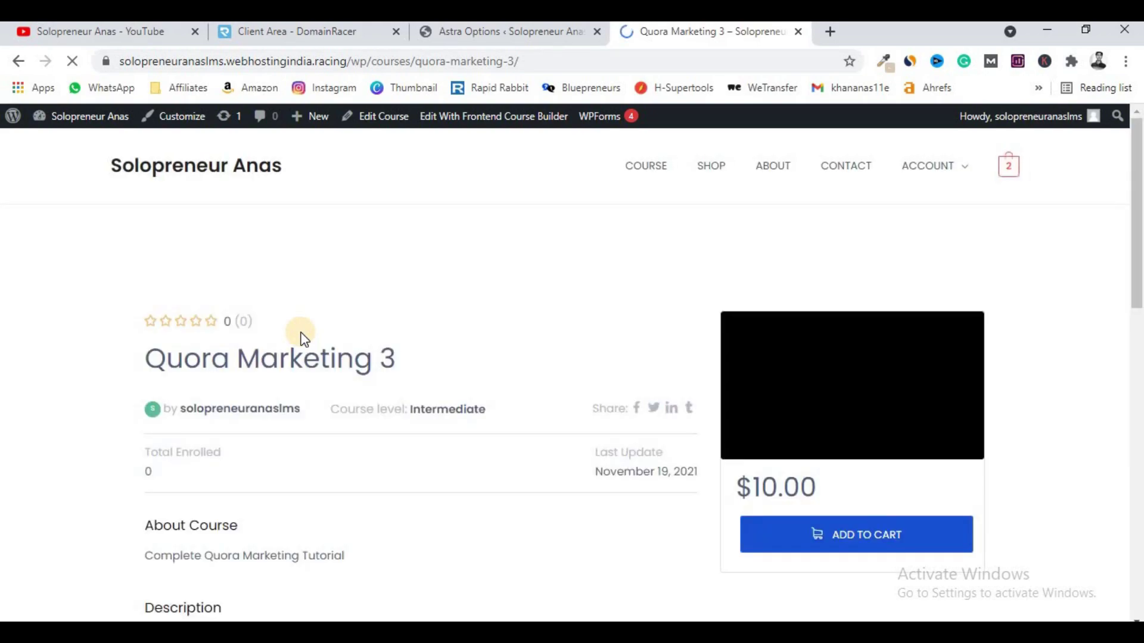
scroll(306, 337, down, 3)
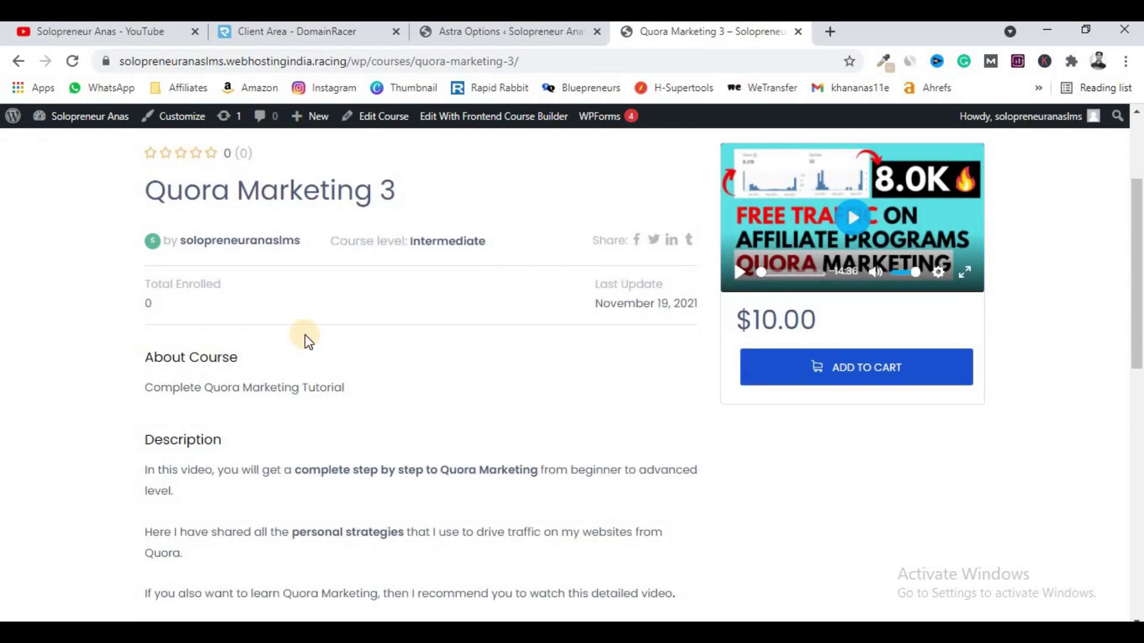
scroll(305, 337, up, 3)
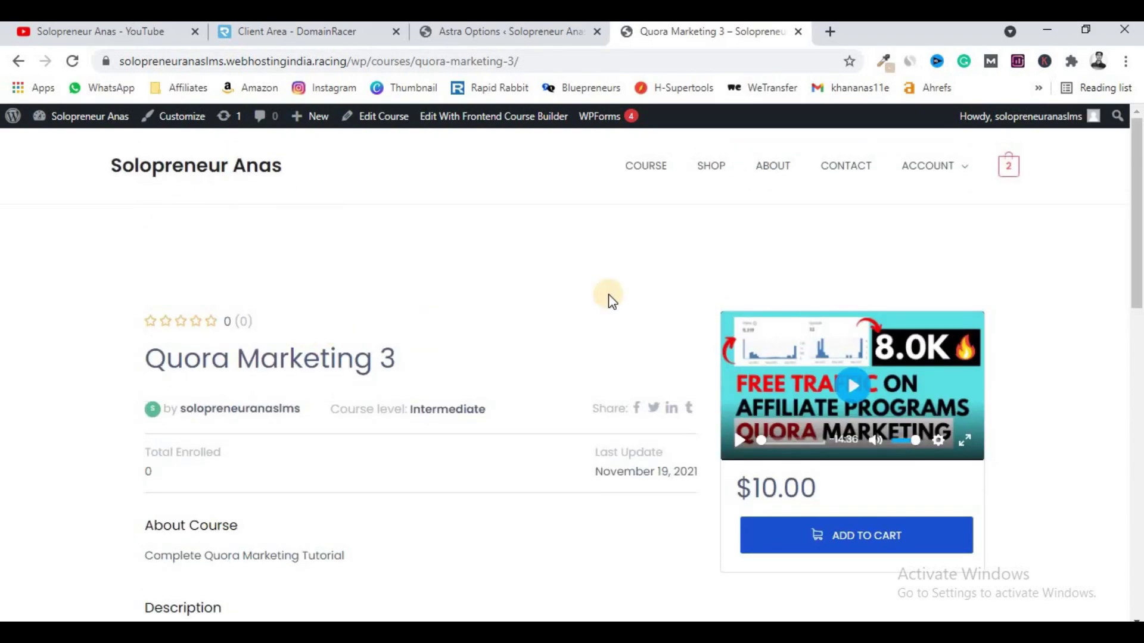
click(861, 539)
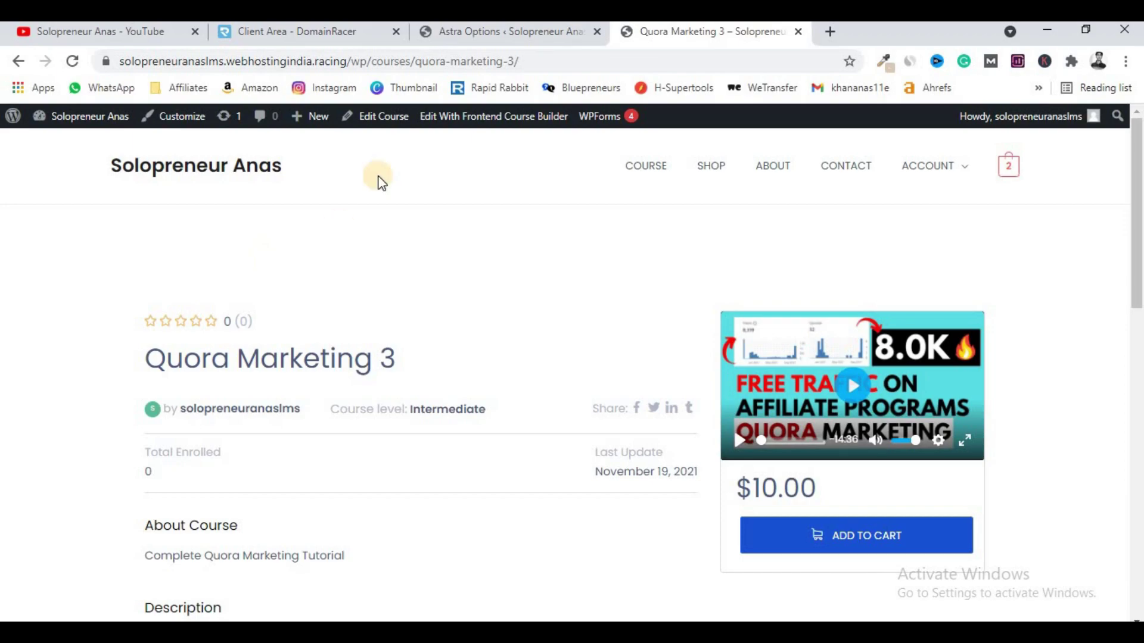
- Open the Starter Templates library from the Astra Options and filter it to eCommerce templates
click(492, 35)
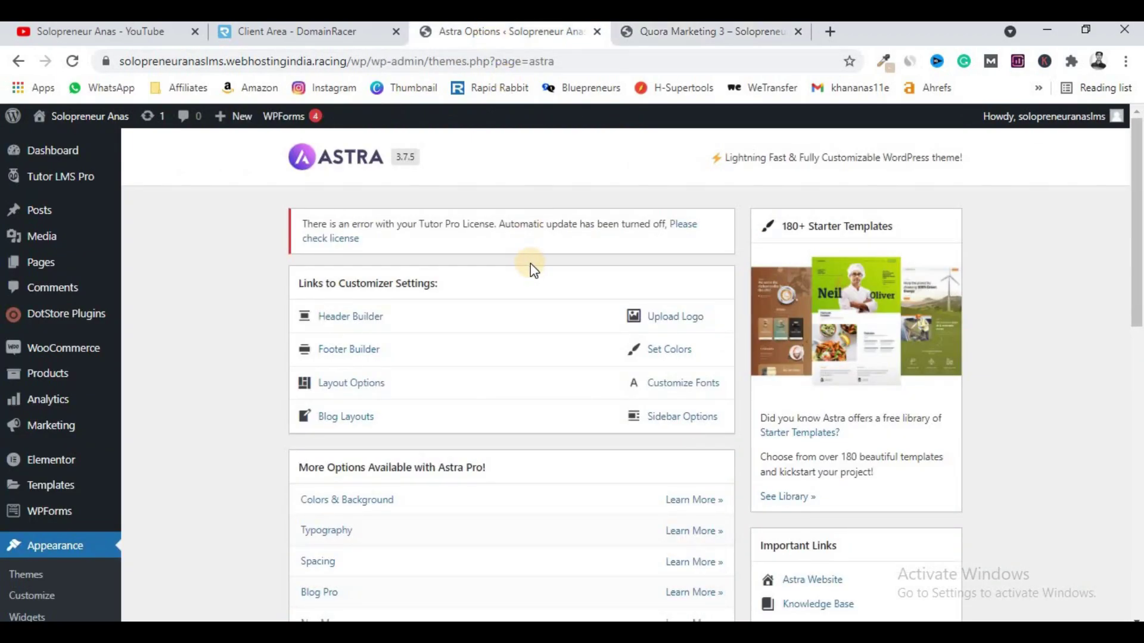
scroll(531, 265, down, 3)
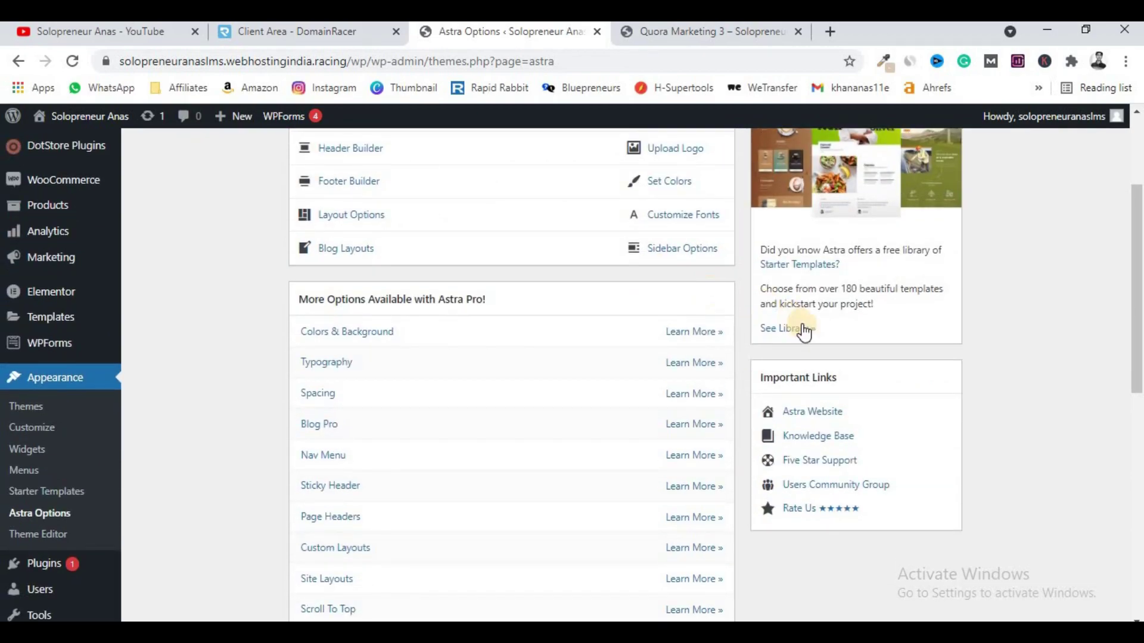
click(802, 332)
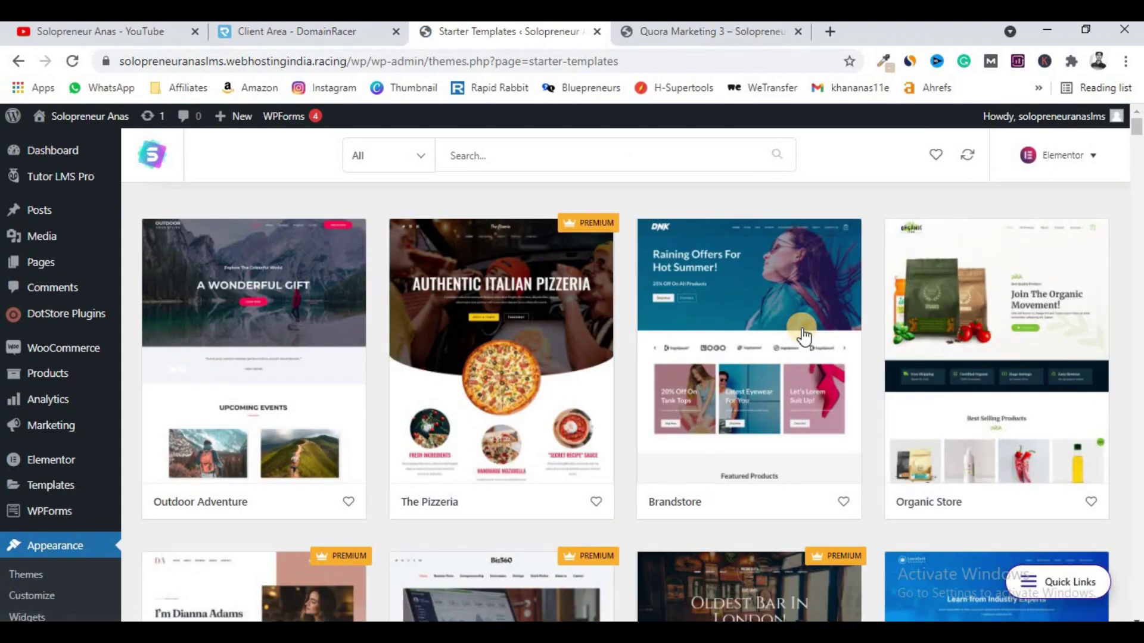
click(419, 163)
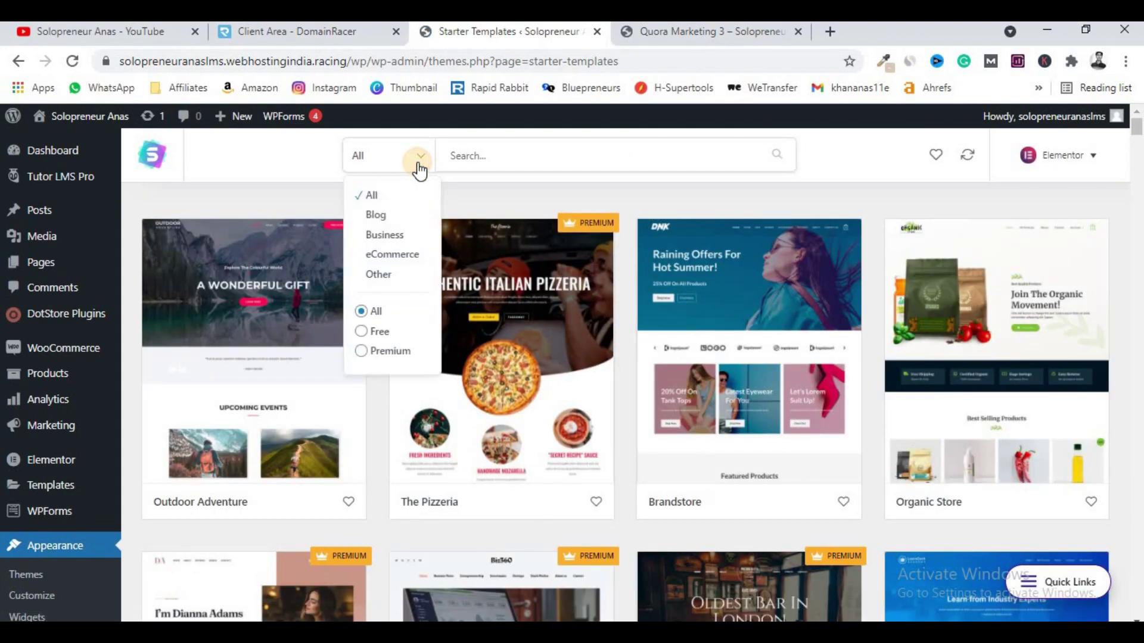
click(394, 255)
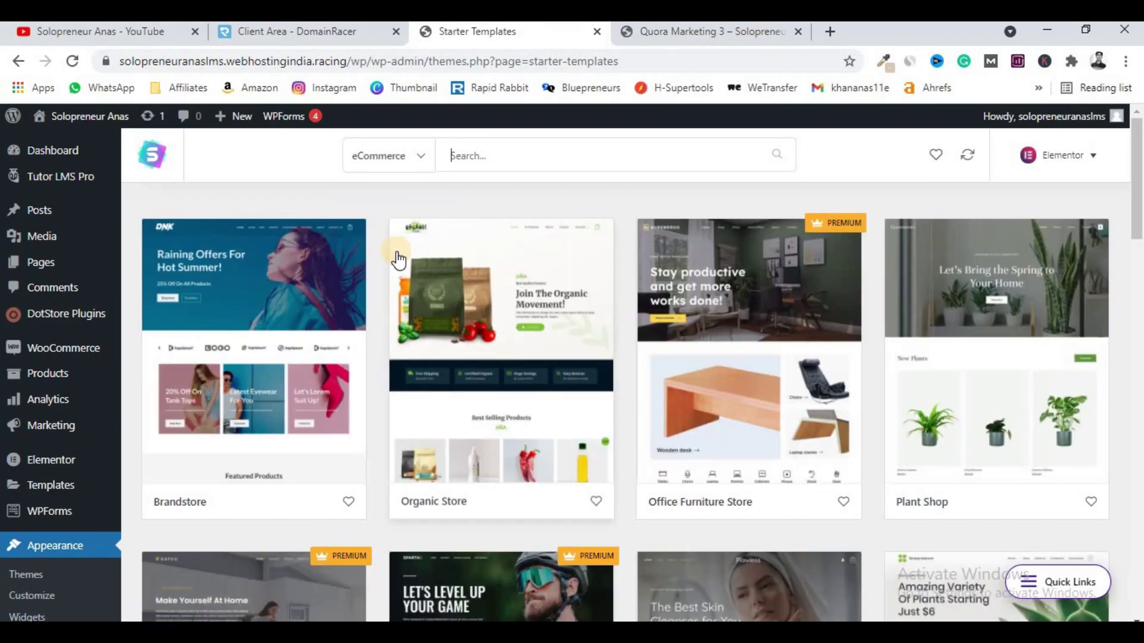
- Browse the eCommerce starter templates and open the Custom Printing template
scroll(398, 260, down, 15)
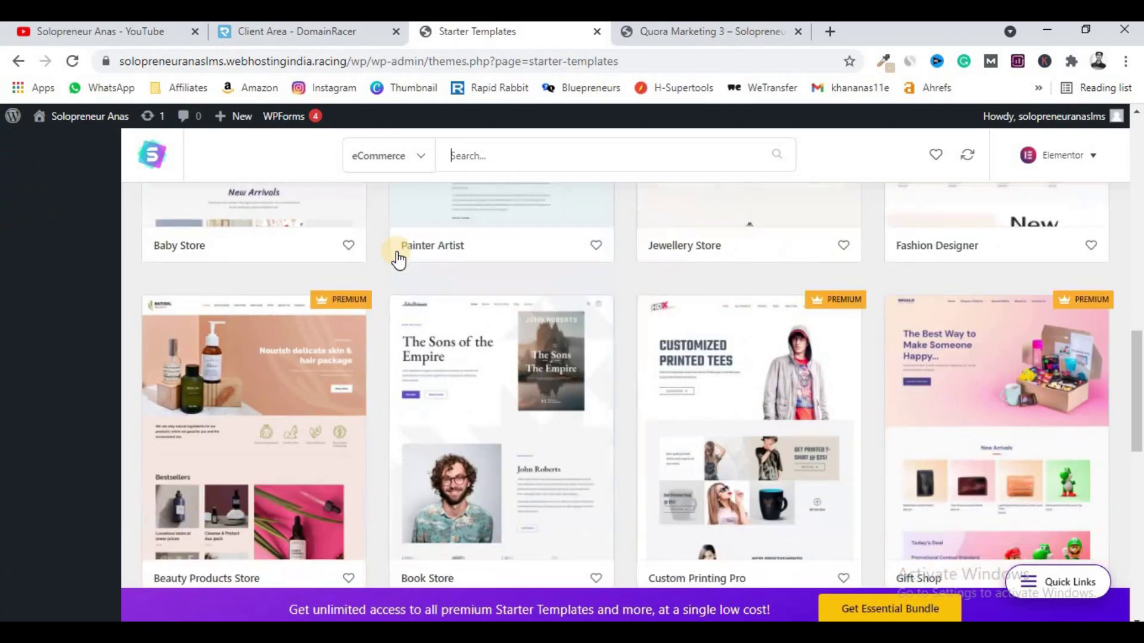
scroll(398, 260, down, 7)
scroll(398, 260, up, 7)
scroll(398, 260, down, 7)
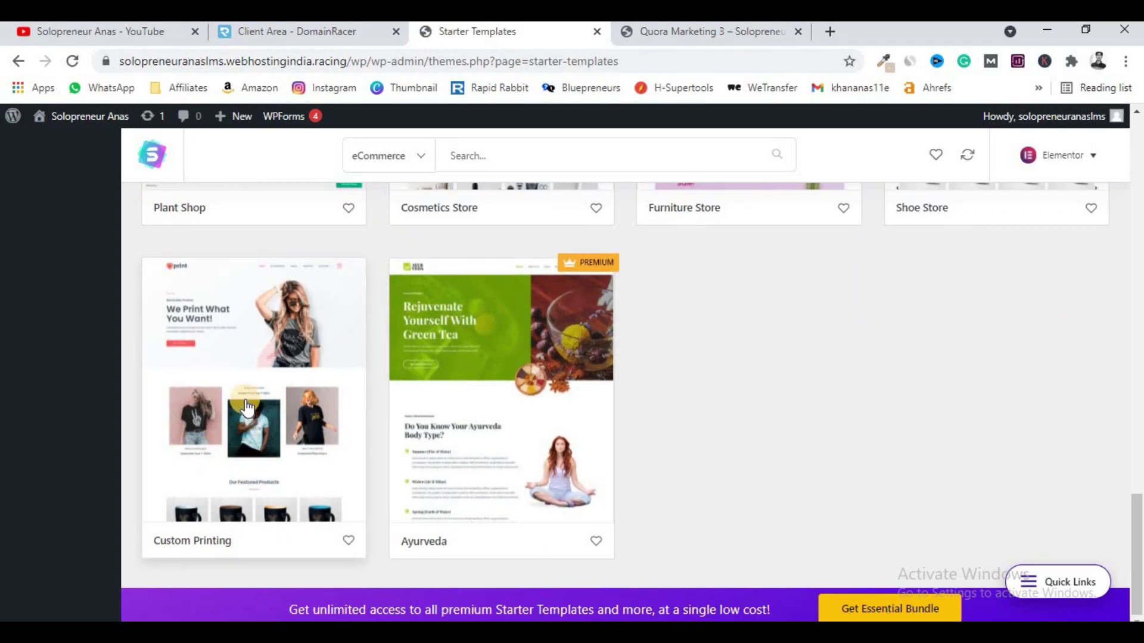
scroll(248, 408, up, 20)
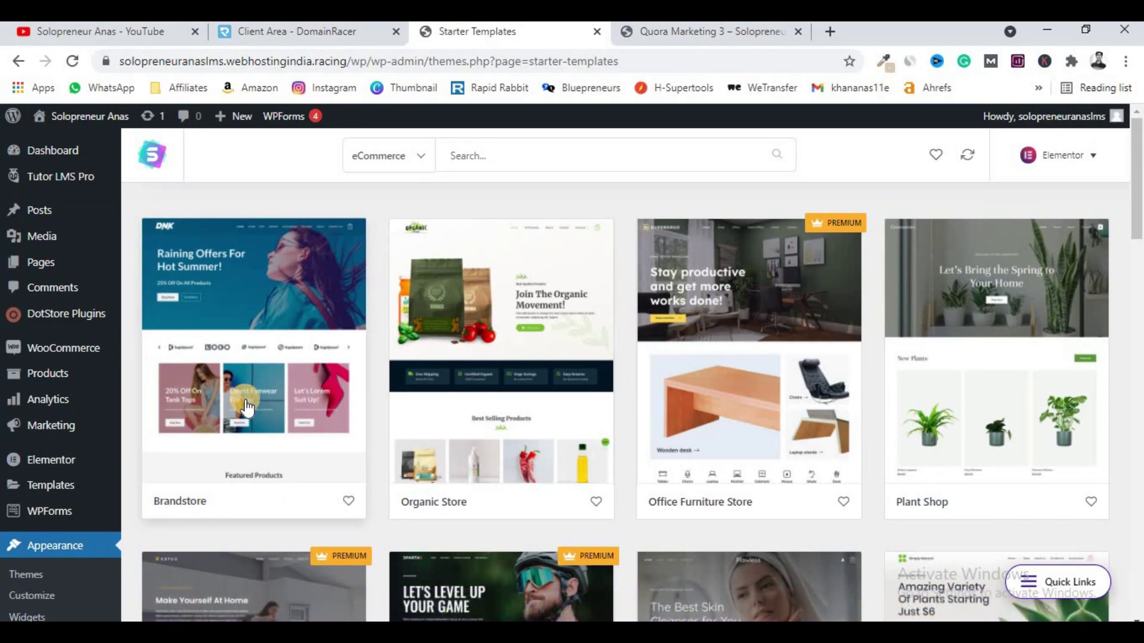
scroll(248, 409, down, 20)
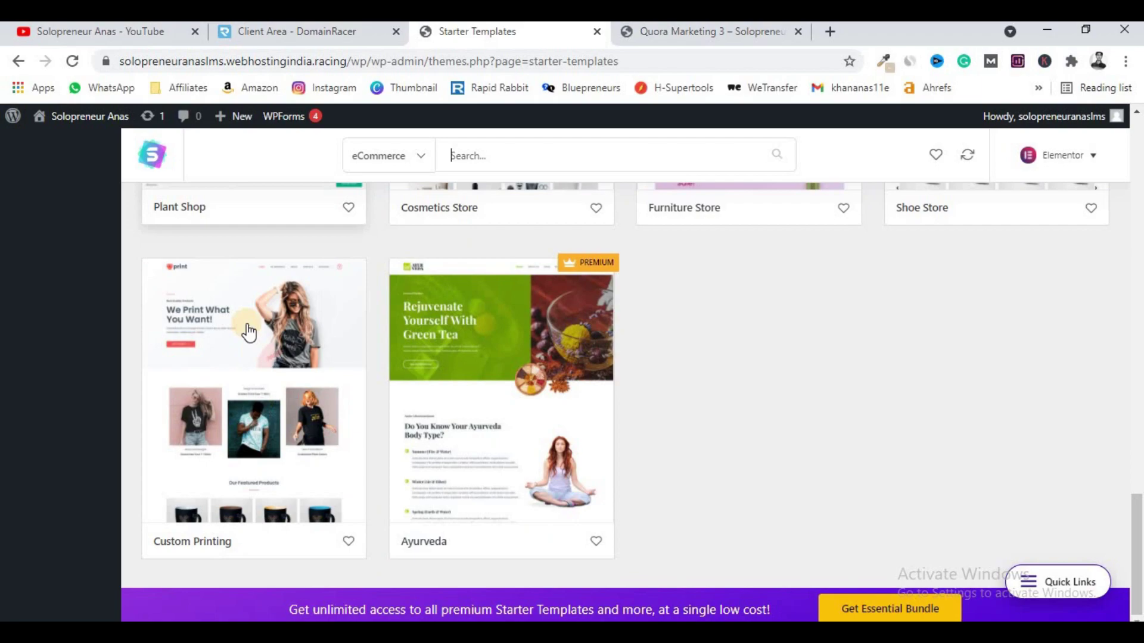
click(249, 333)
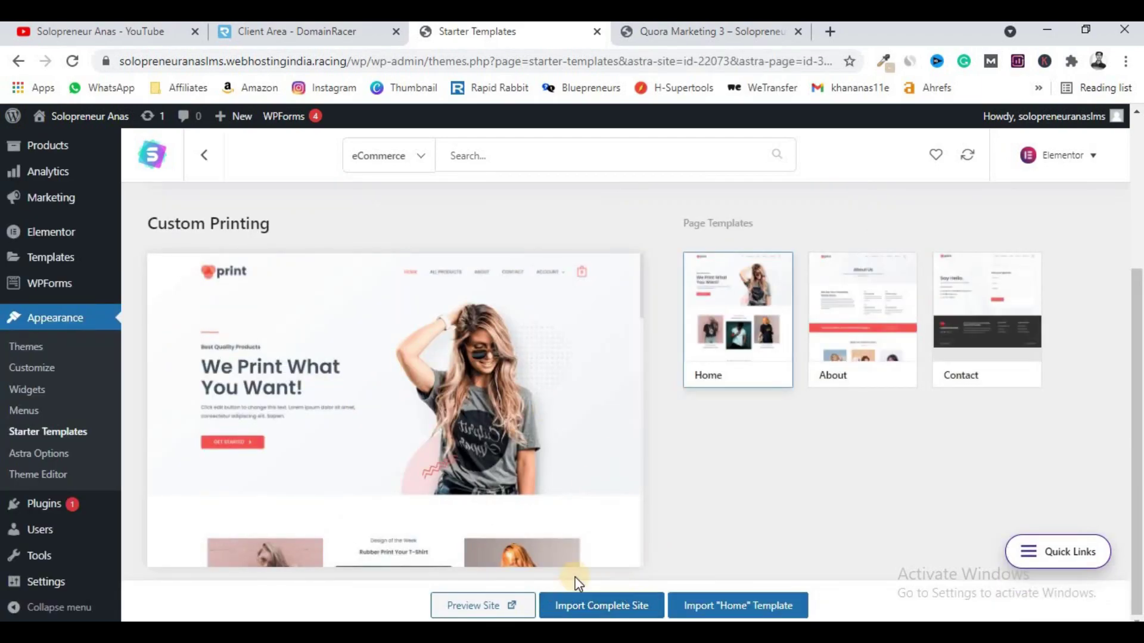
- Switch the course website to its home page, preview the Custom Printing template's demo site and look over its home page
click(657, 36)
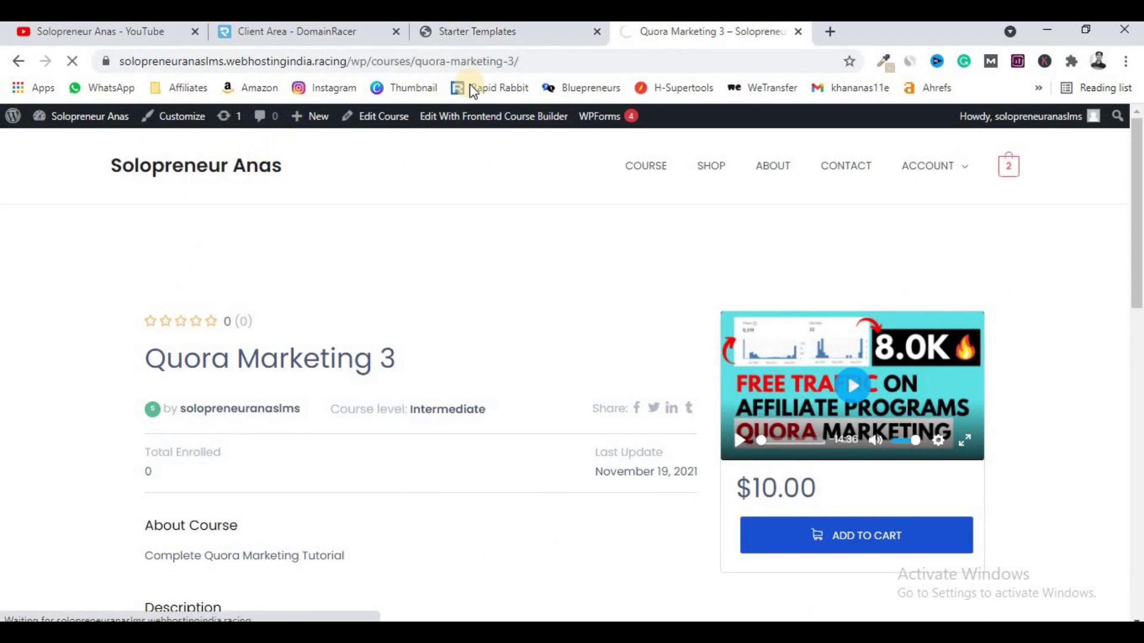
click(500, 31)
scroll(449, 299, down, 3)
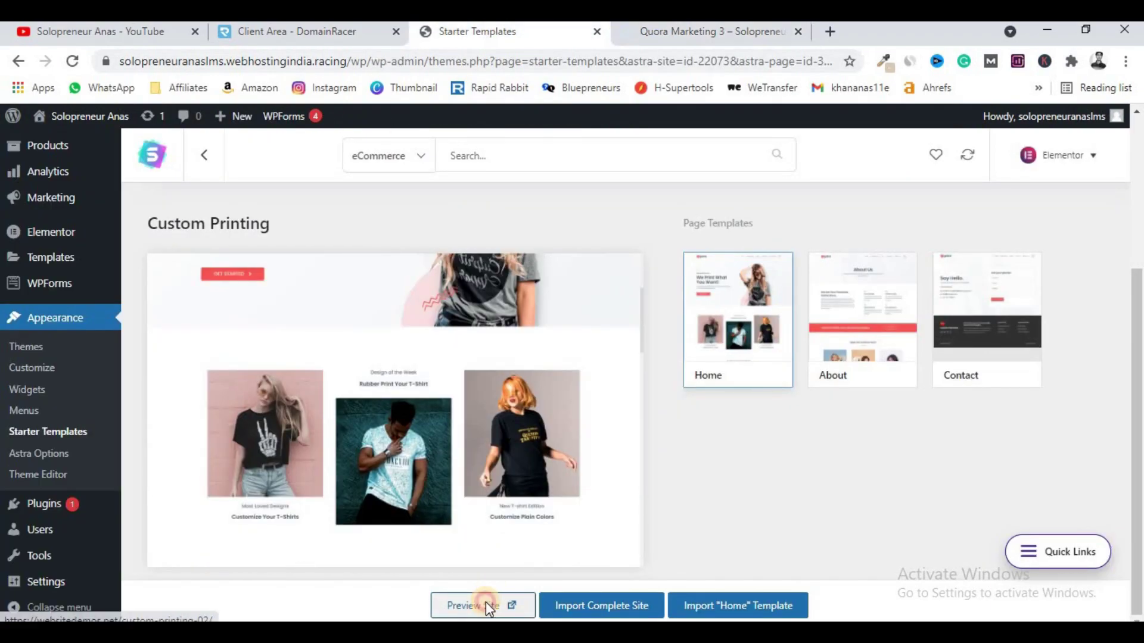
click(485, 603)
scroll(77, 237, down, 3)
scroll(77, 237, down, 20)
scroll(84, 246, up, 20)
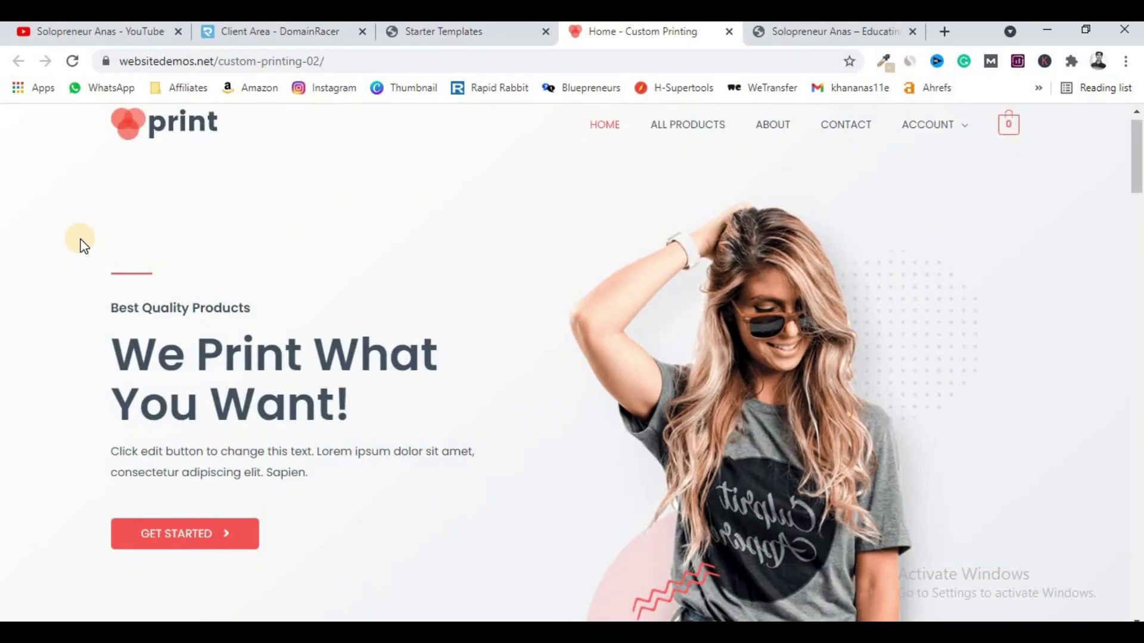
scroll(83, 245, up, 1)
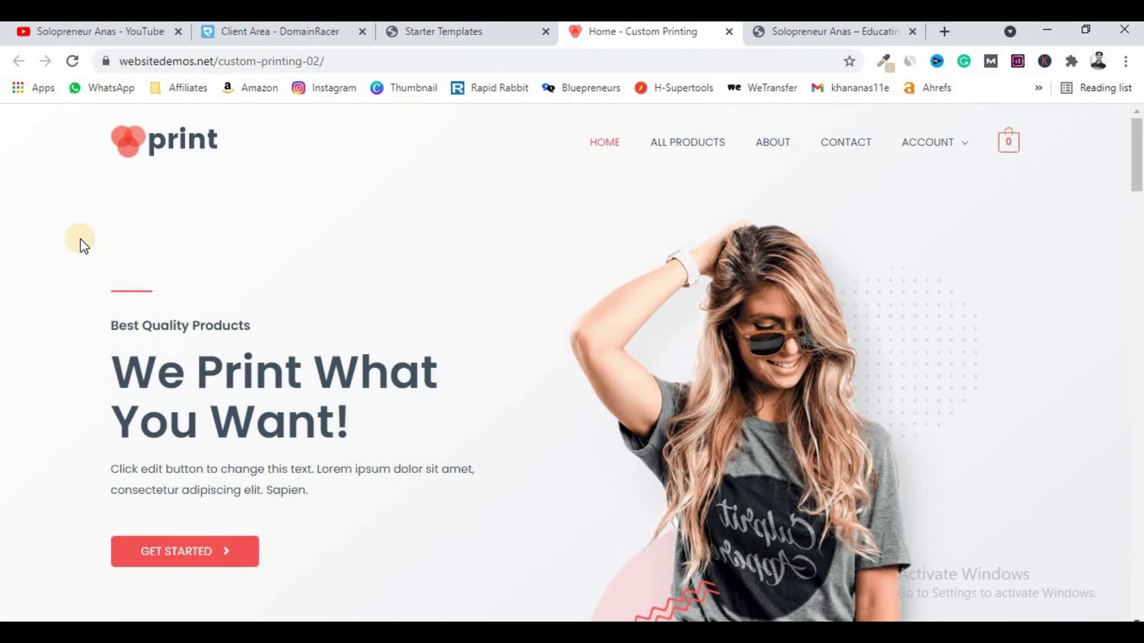
- Close the demo preview, compare the course website's home page with the template, and return to the Custom Printing template page
click(731, 32)
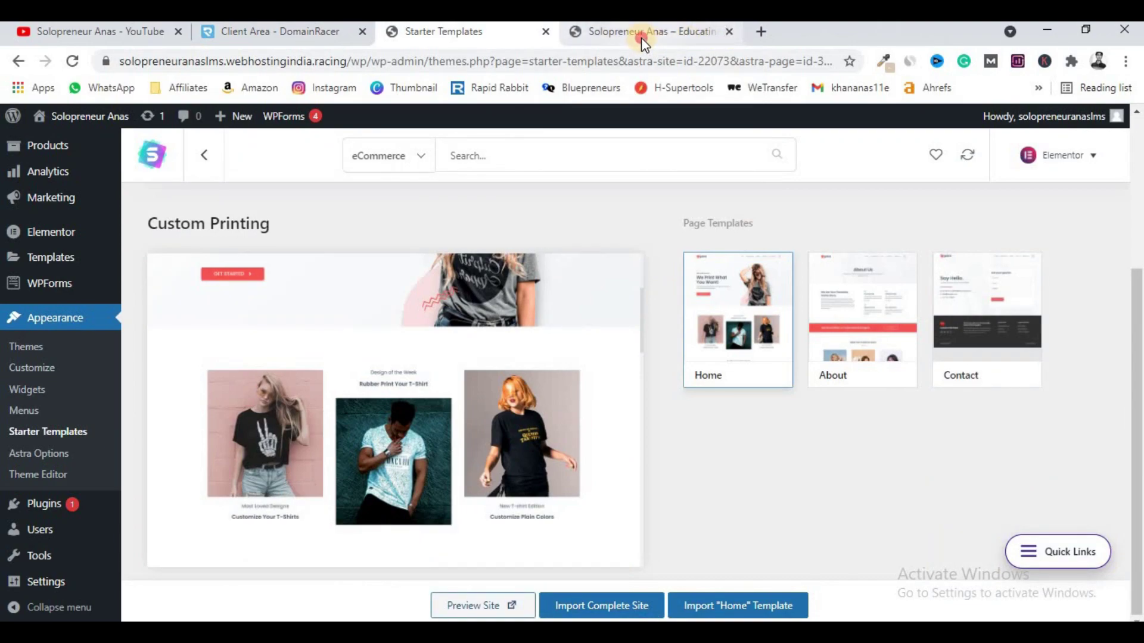
click(641, 37)
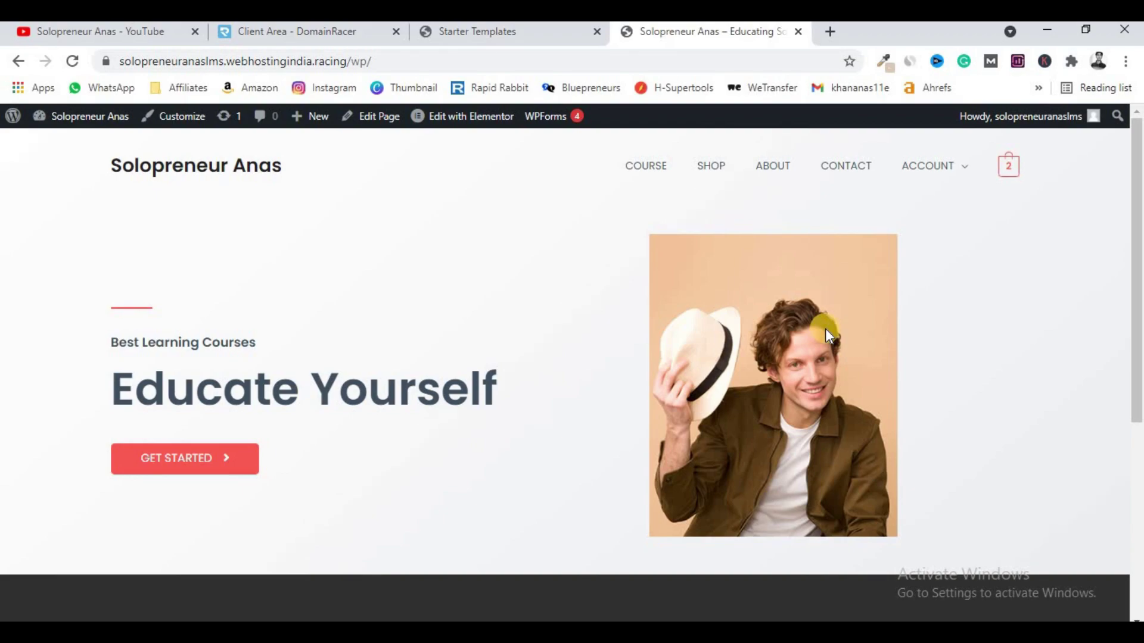
click(481, 36)
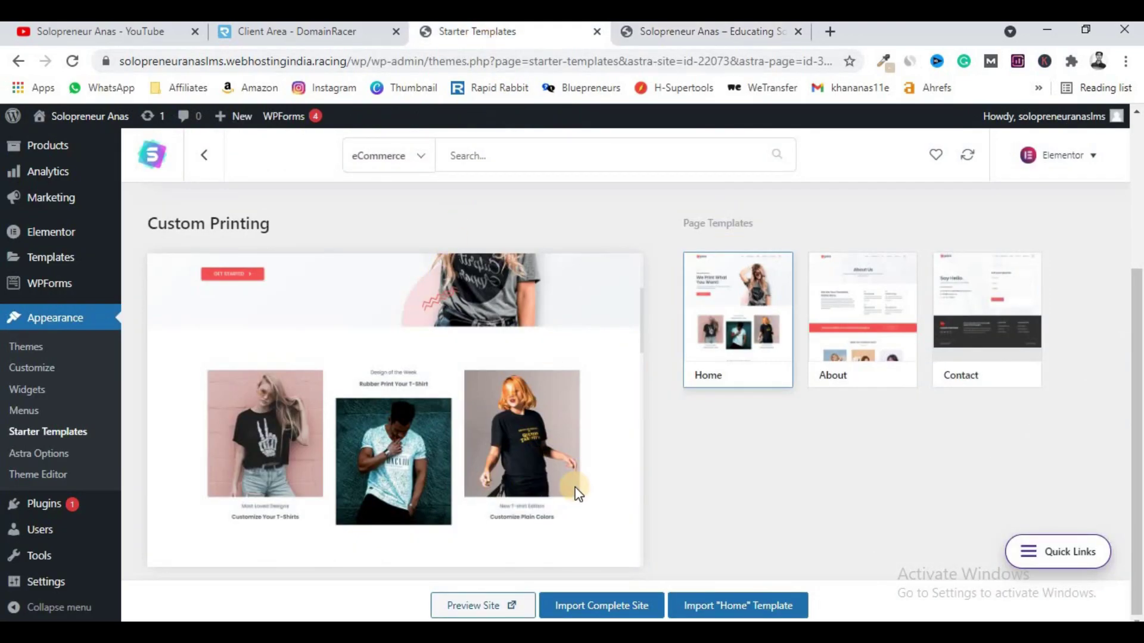
- Open the list of all pages in the WordPress admin and the Course page on the live course website
scroll(38, 203, up, 4)
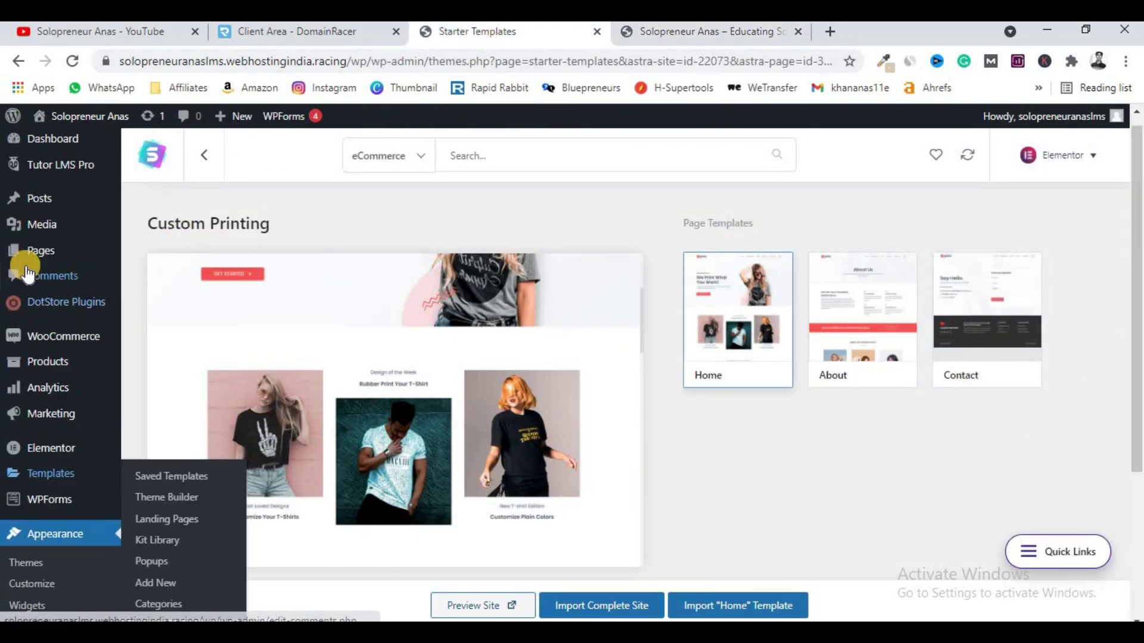
mouse_move(49, 268)
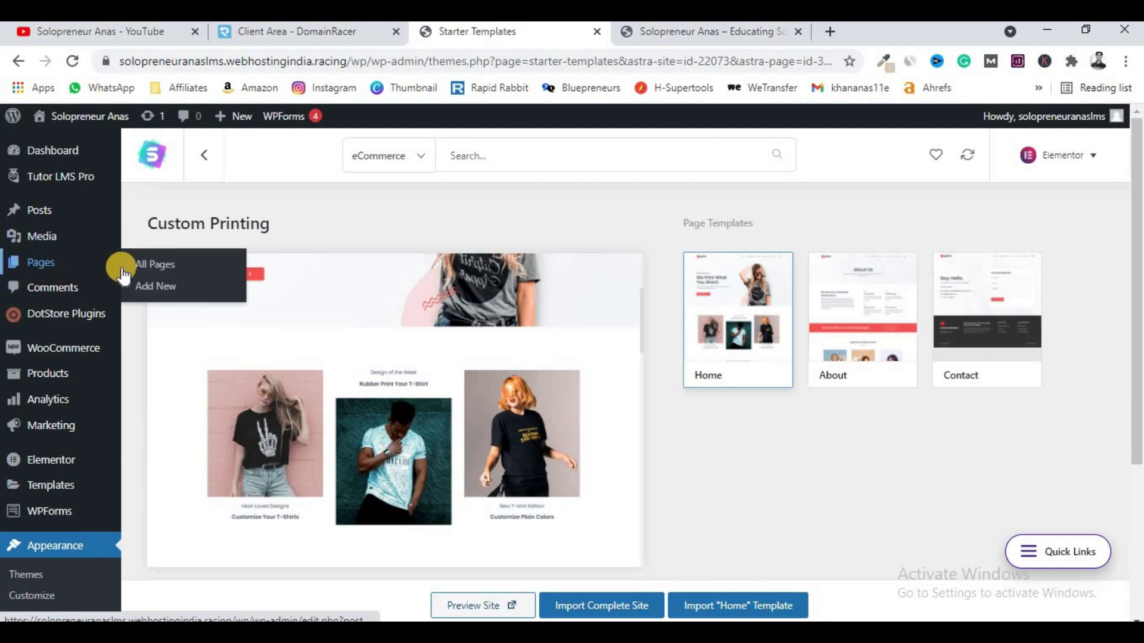
click(164, 268)
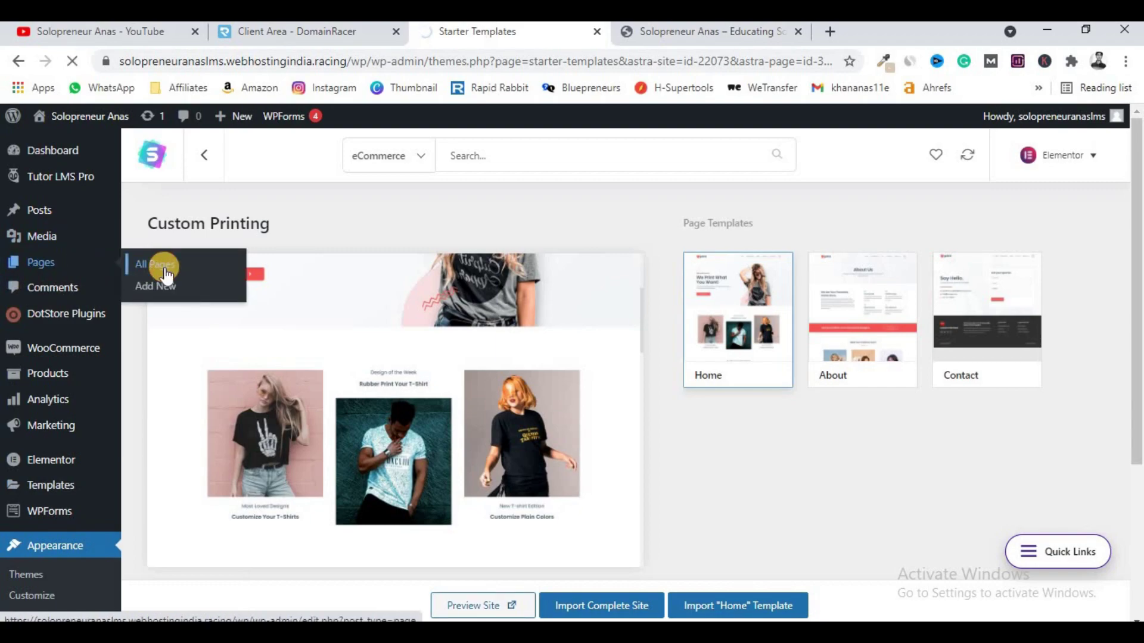
click(675, 34)
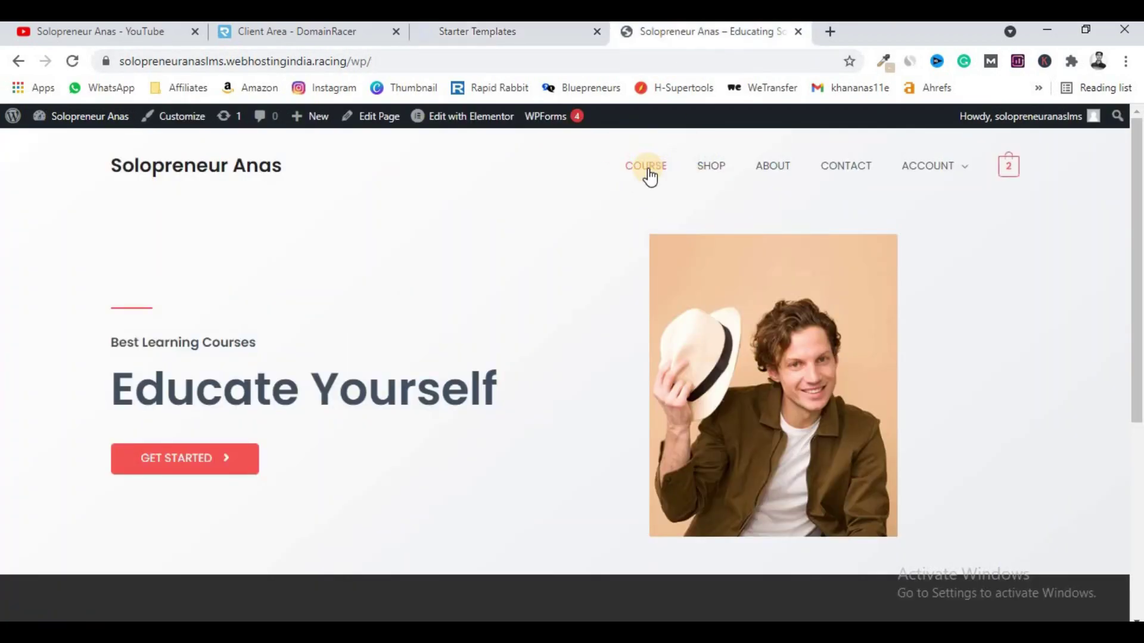
click(642, 171)
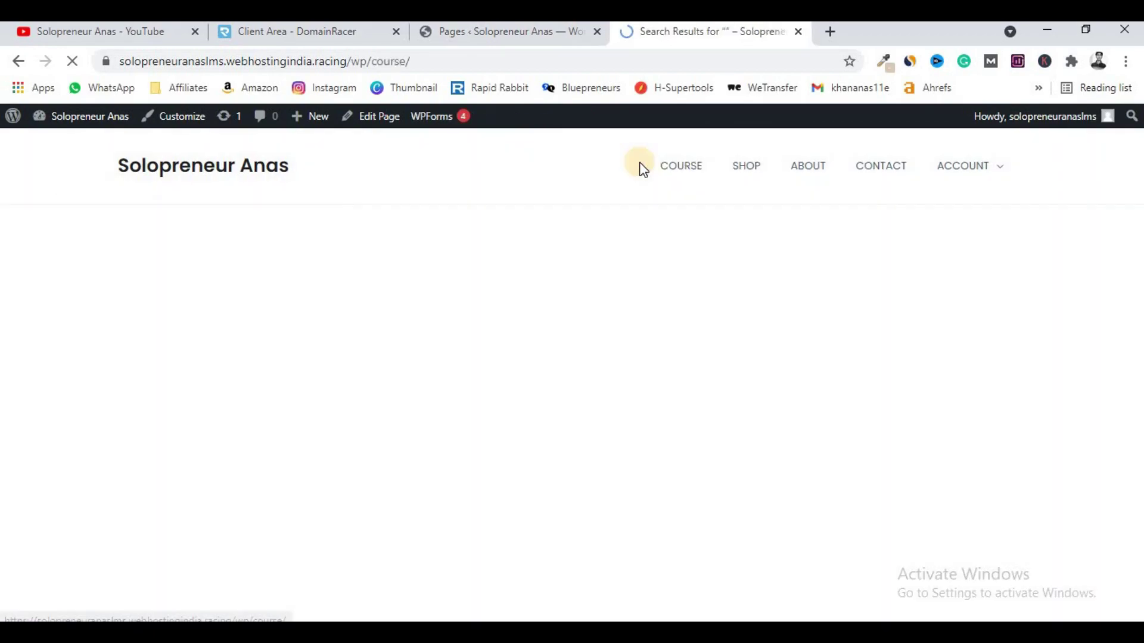
- Return to the admin's Pages list and review the site's pages, including Course, Dashboard, Instructor Registration and Student Registration
click(470, 29)
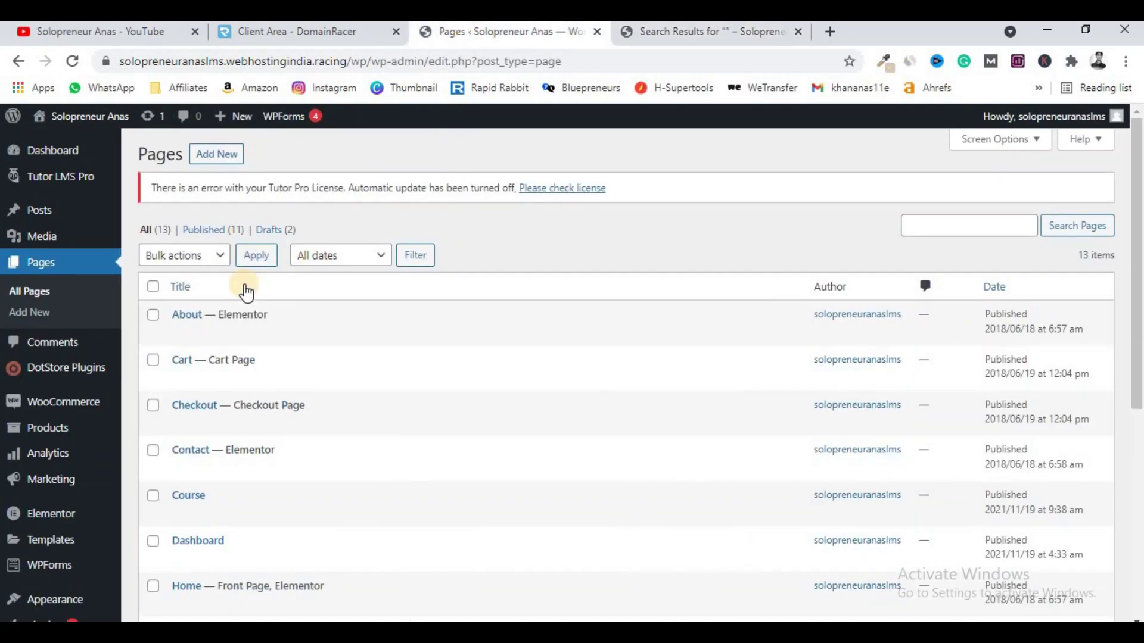
scroll(224, 331, down, 3)
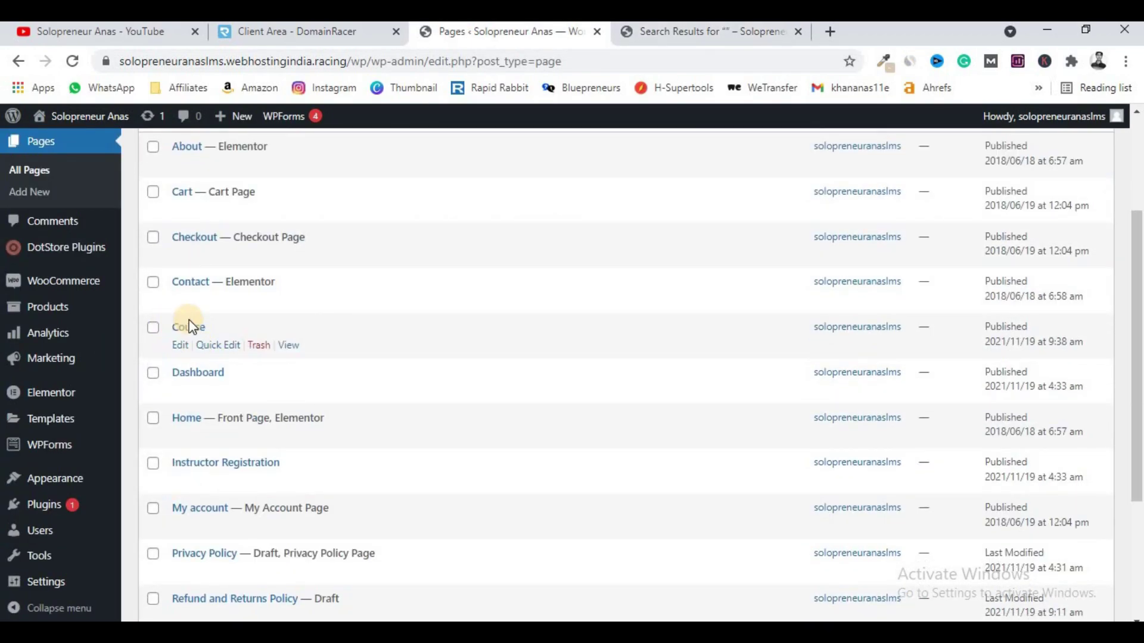
scroll(178, 355, down, 4)
scroll(237, 457, up, 5)
scroll(225, 263, down, 3)
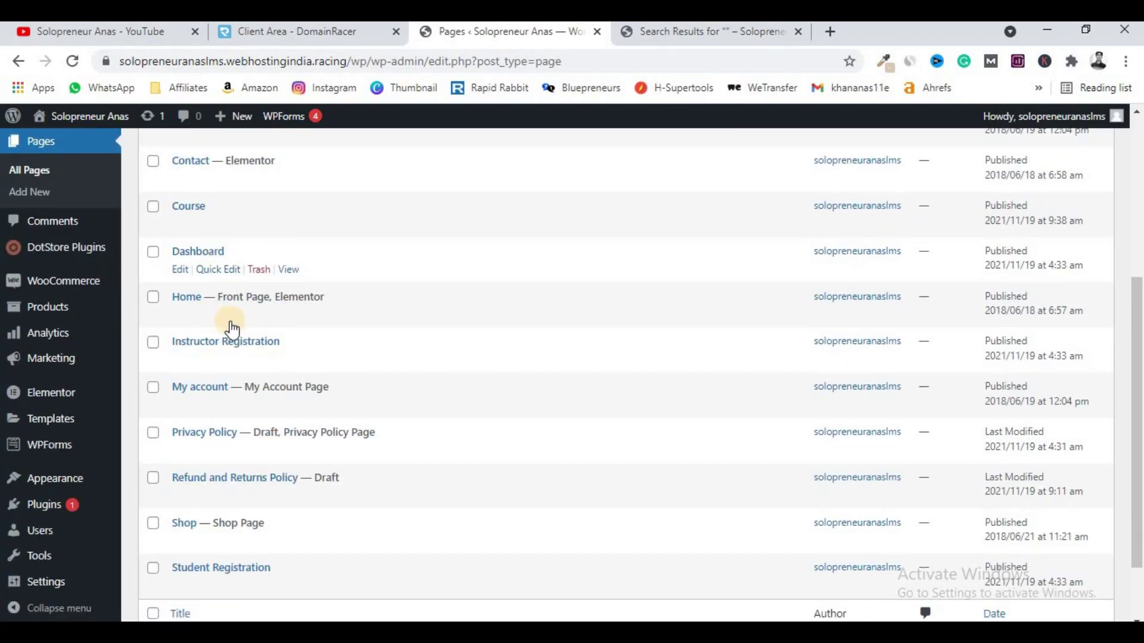
scroll(227, 479, up, 3)
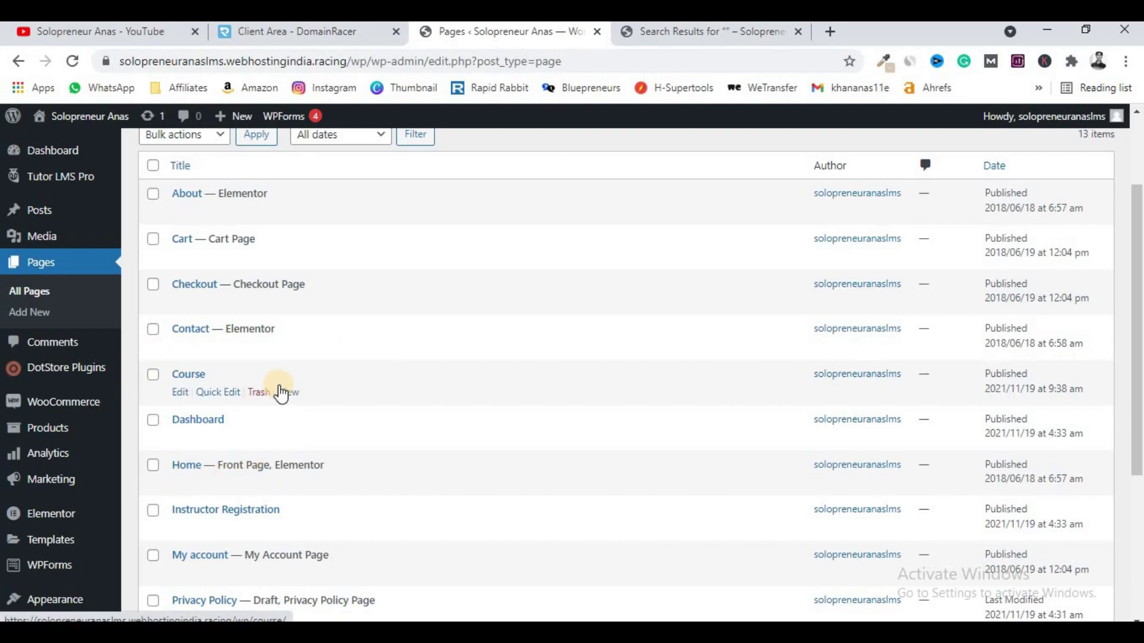
scroll(280, 394, up, 3)
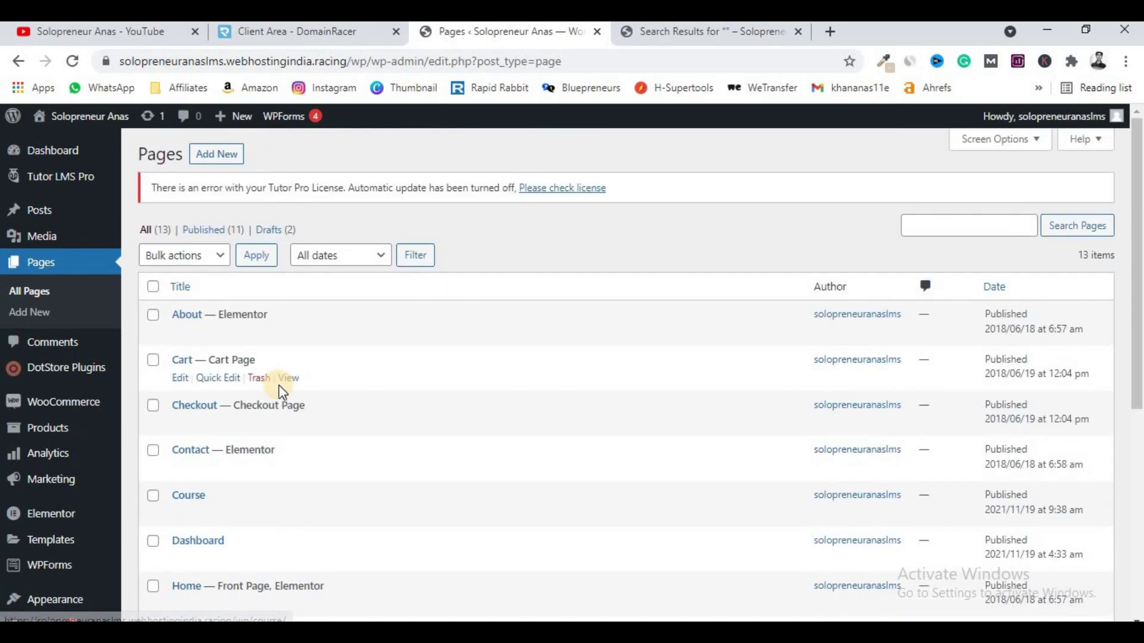
- Open the Tutor LMS Pro settings and display the Course settings
mouse_move(35, 179)
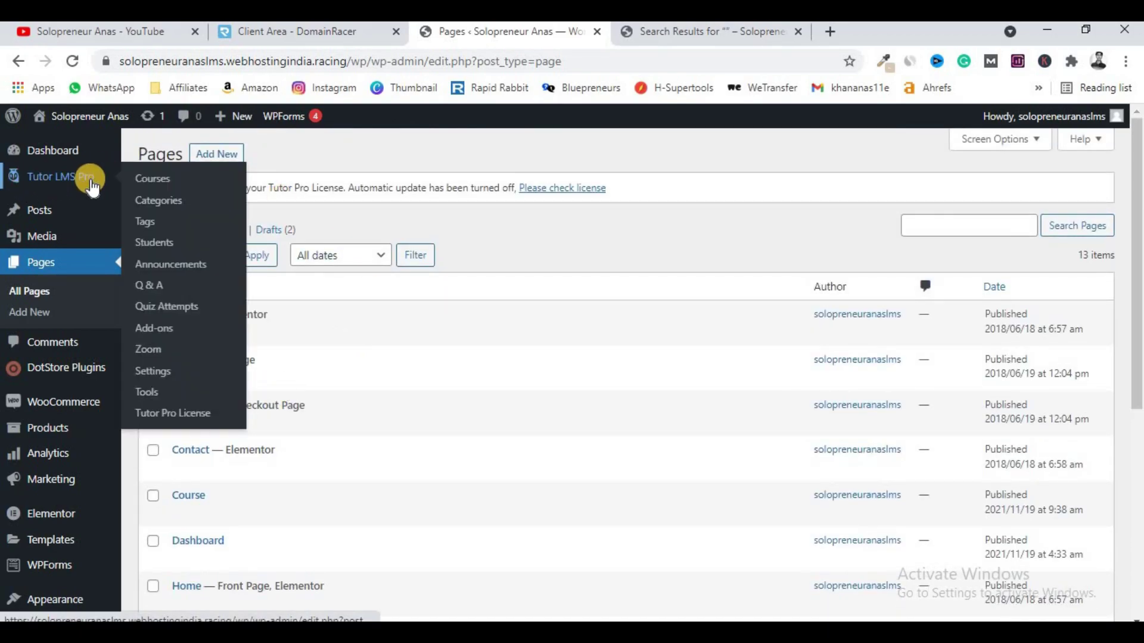
click(157, 371)
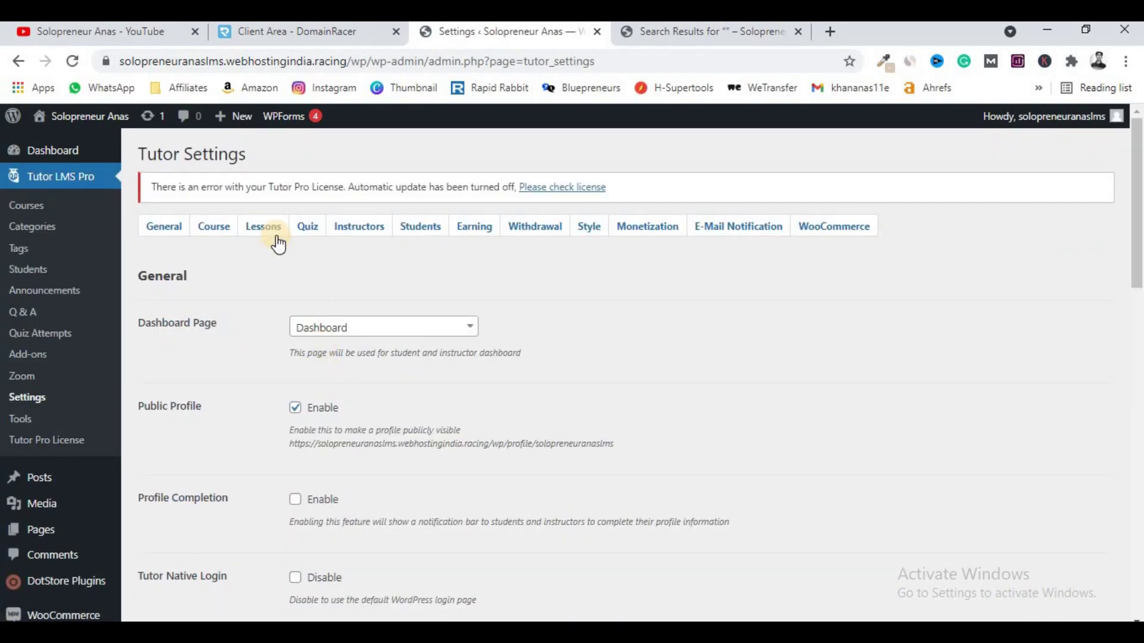
click(219, 231)
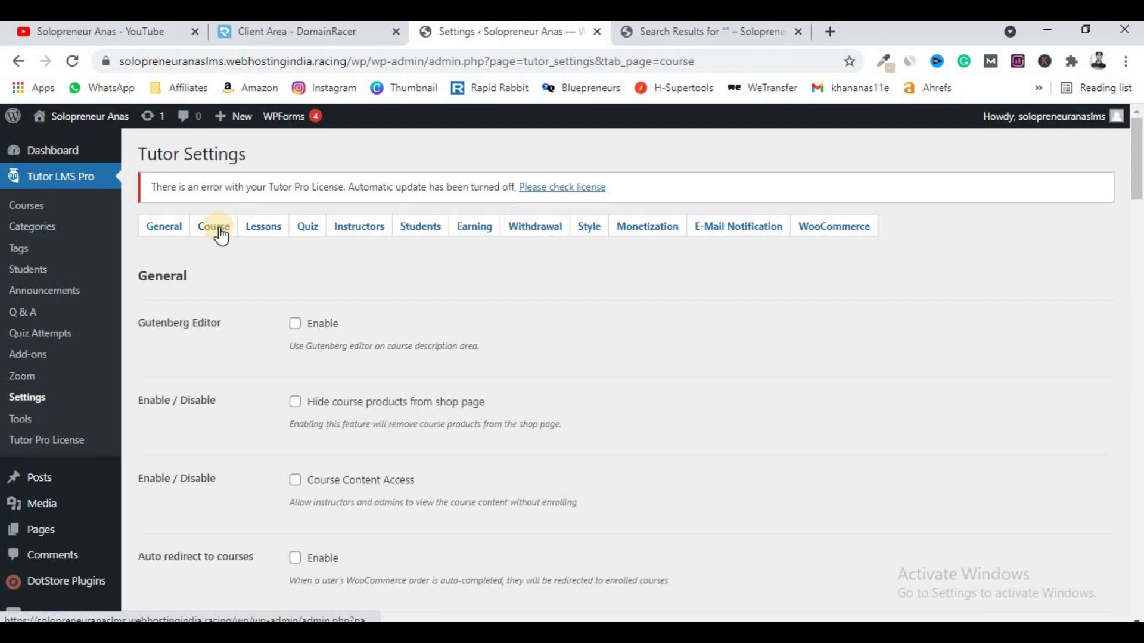
- Examine the page choices for the Course Archive Page setting in the Archive section and close the list without changing it
scroll(225, 232, down, 8)
scroll(224, 230, down, 4)
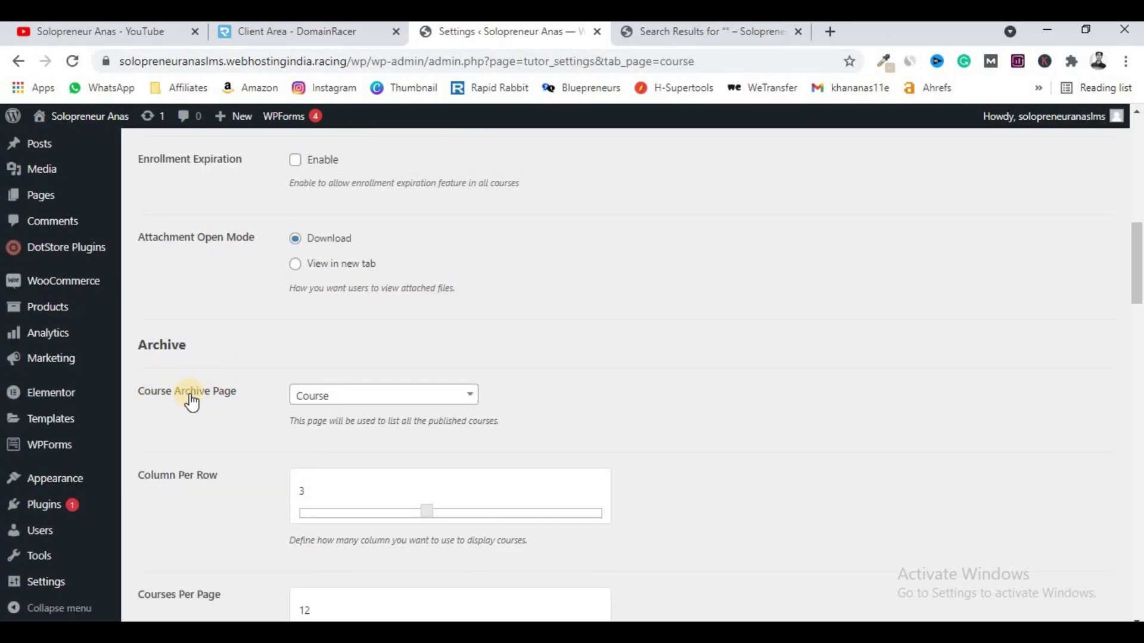
click(328, 396)
scroll(327, 531, down, 2)
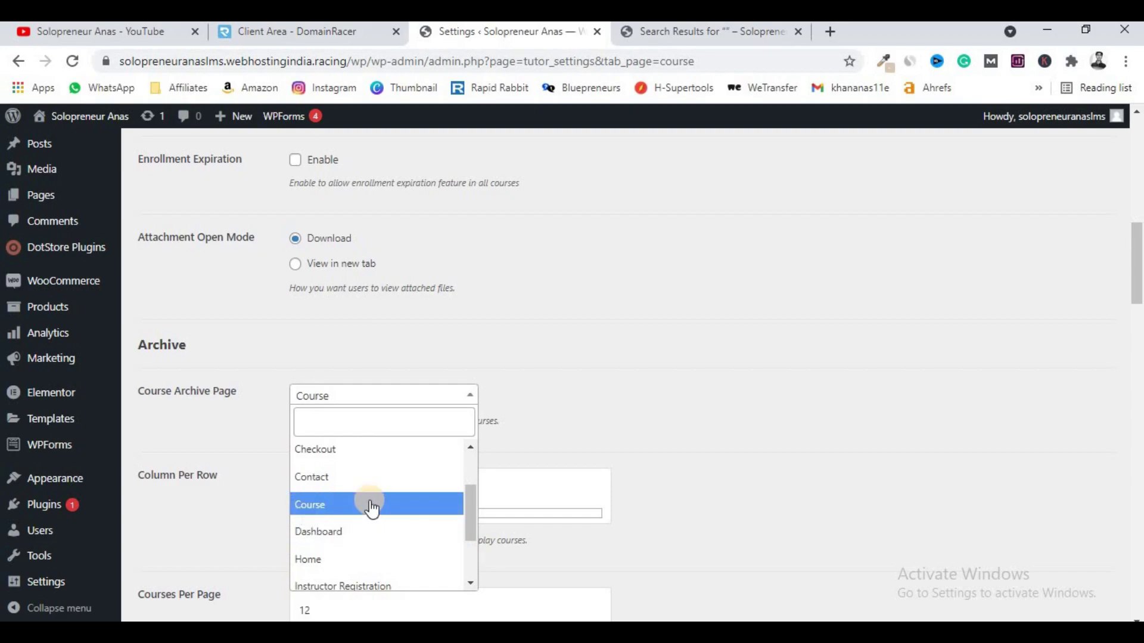
click(543, 400)
- Review the remaining archive settings, including Column Per Row, Courses Per Page, Course Filter and Preferred Course Filters
scroll(378, 394, down, 3)
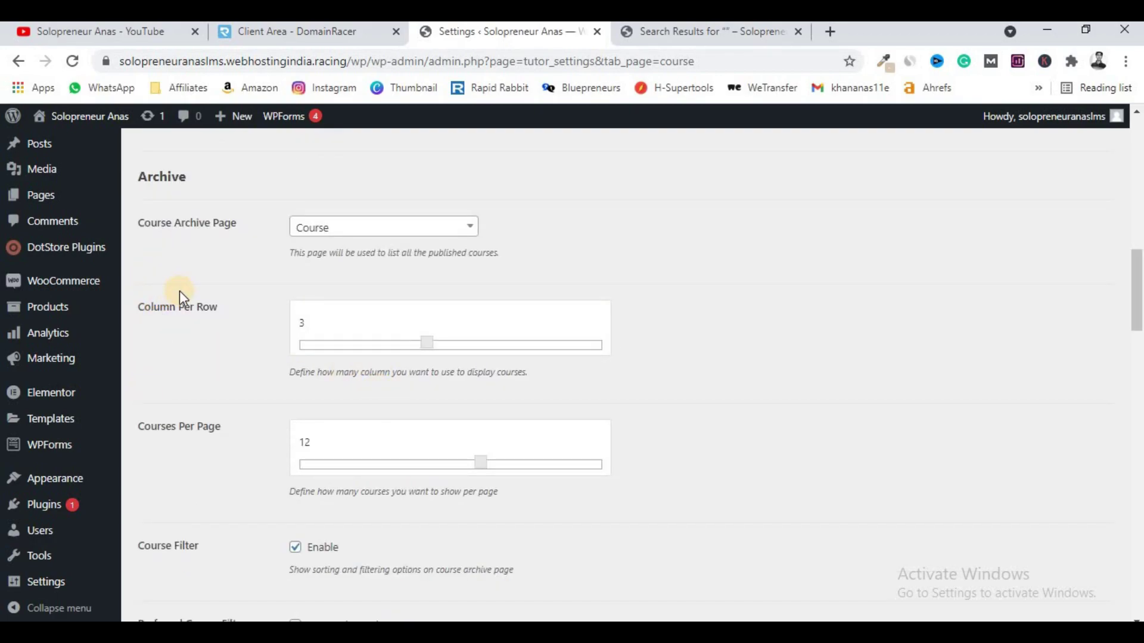
scroll(220, 335, down, 3)
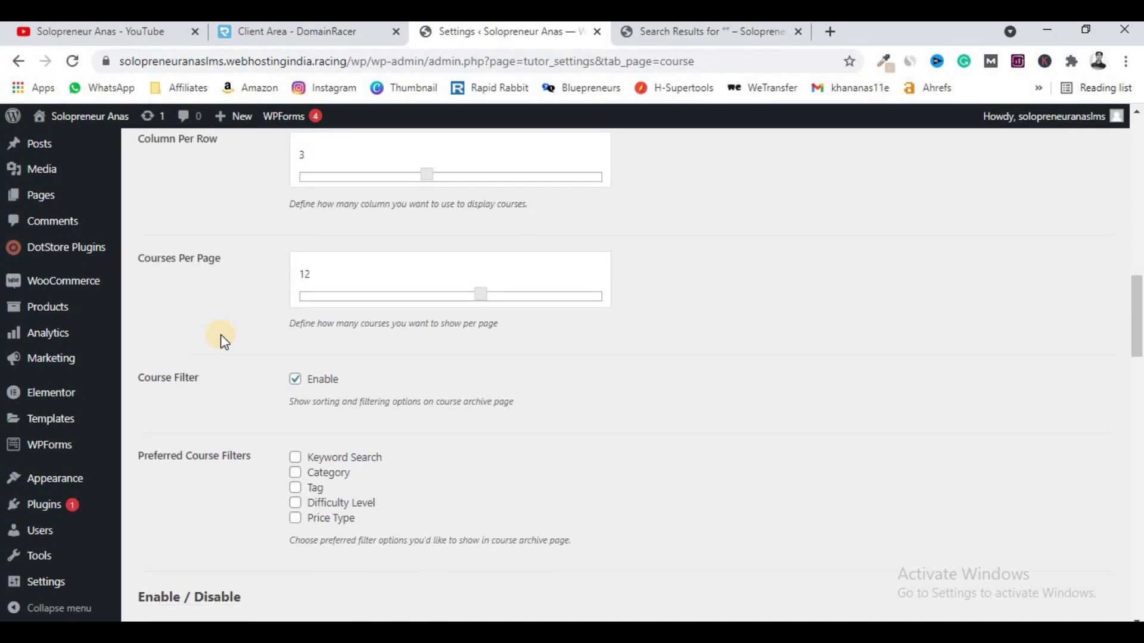
scroll(224, 302, down, 10)
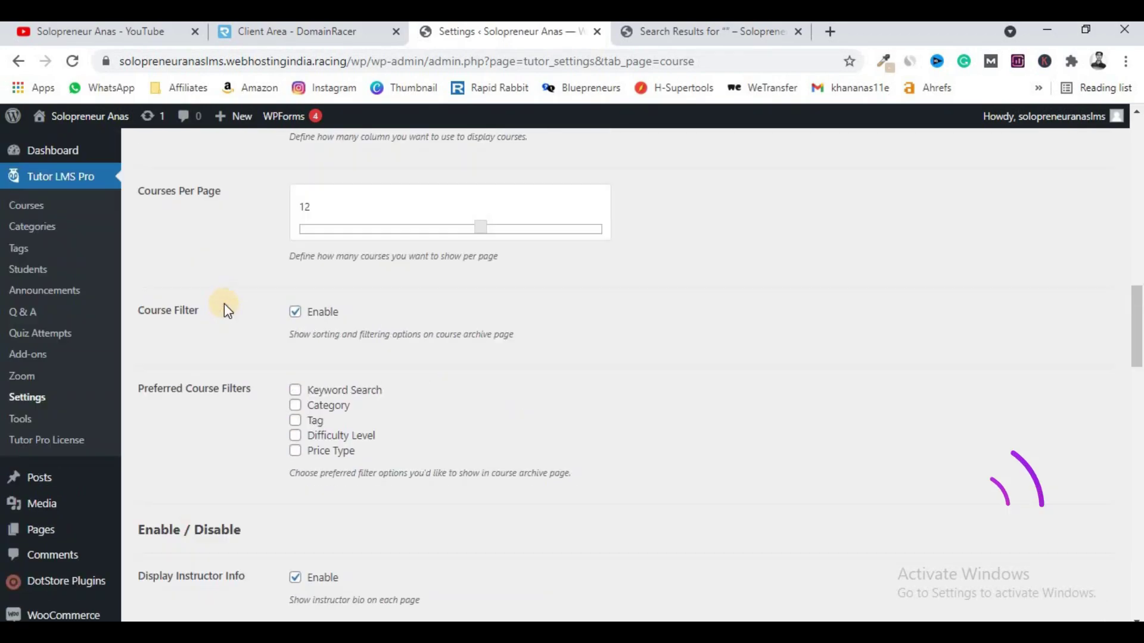
- Check the remaining Course settings down to Default Video Source and save the Tutor LMS Pro settings
scroll(229, 314, down, 10)
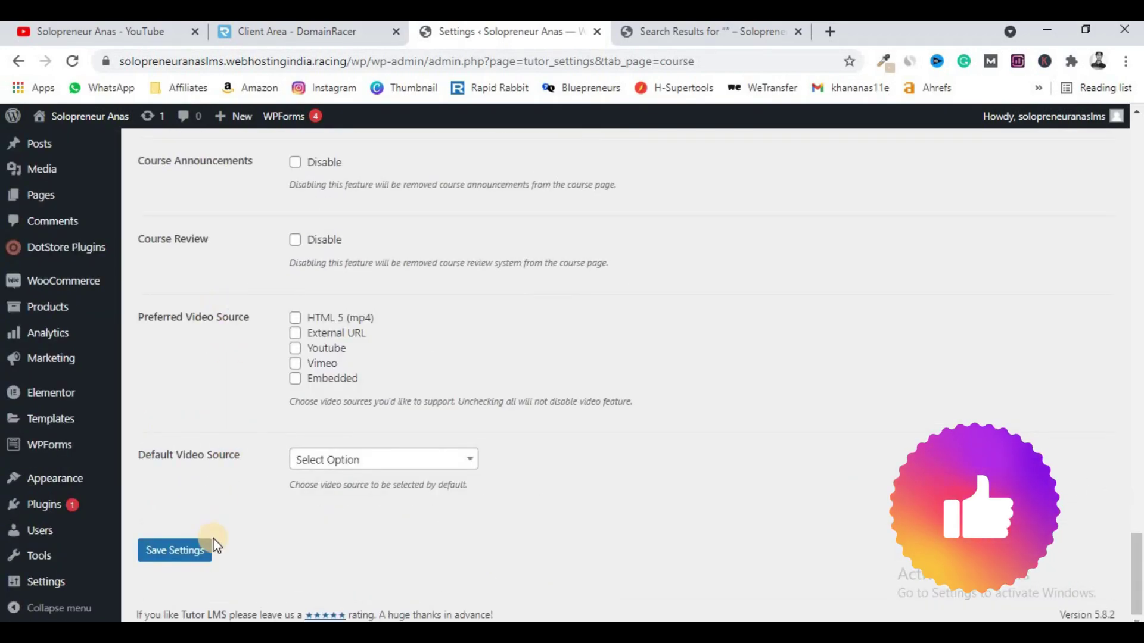
click(197, 548)
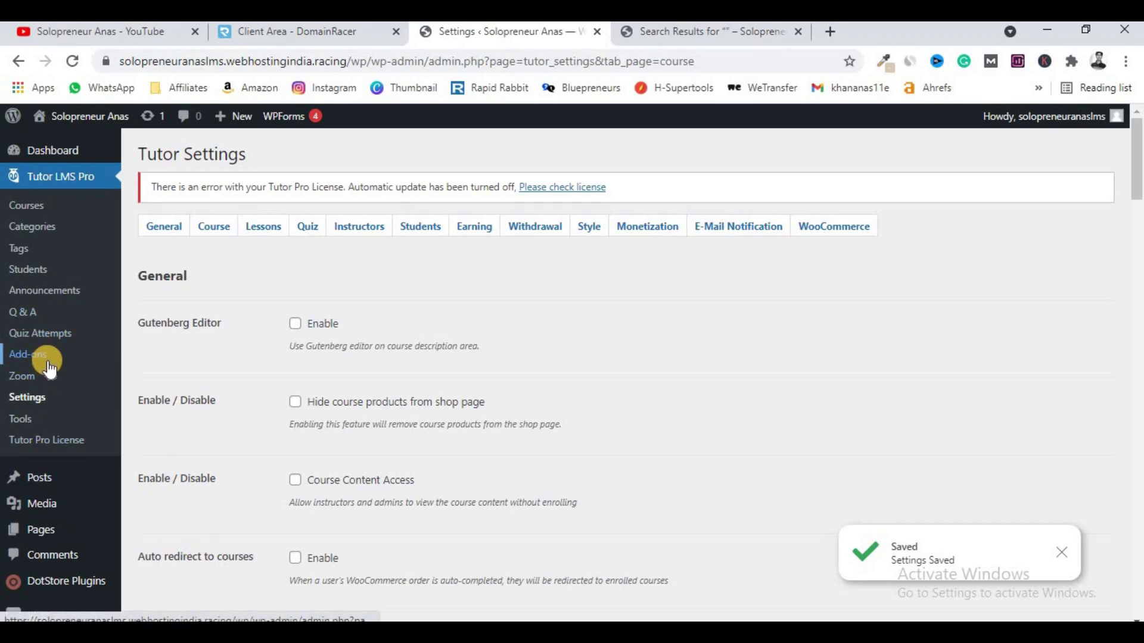
scroll(49, 369, down, 4)
mouse_move(52, 368)
scroll(52, 369, up, 4)
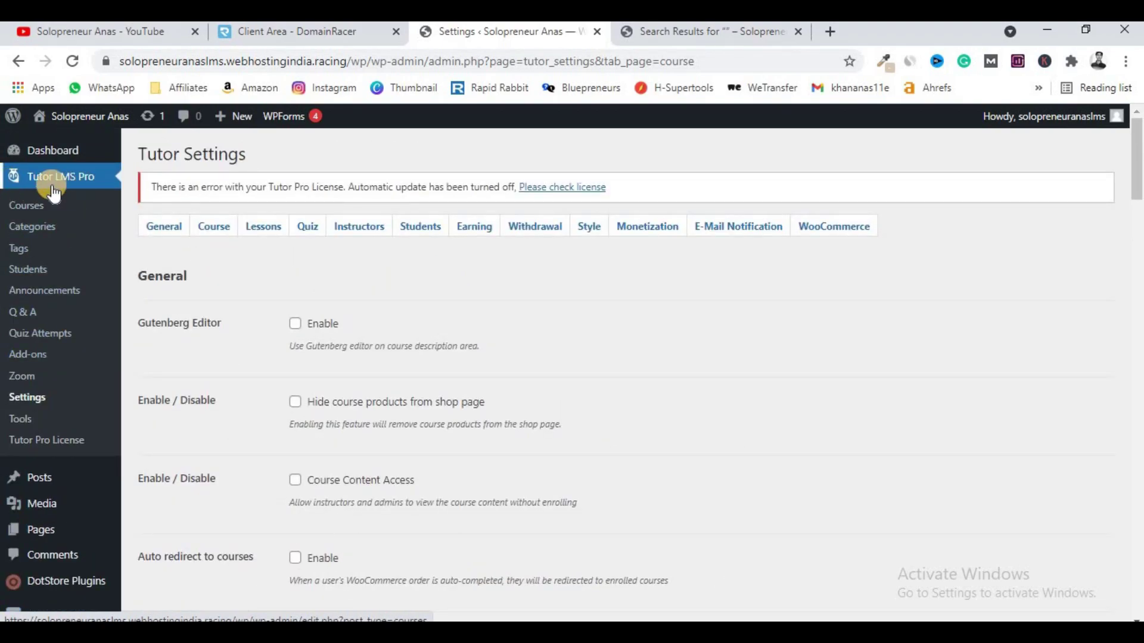
- Open the Quora Marketing 3 course page from the website's course listing
click(688, 39)
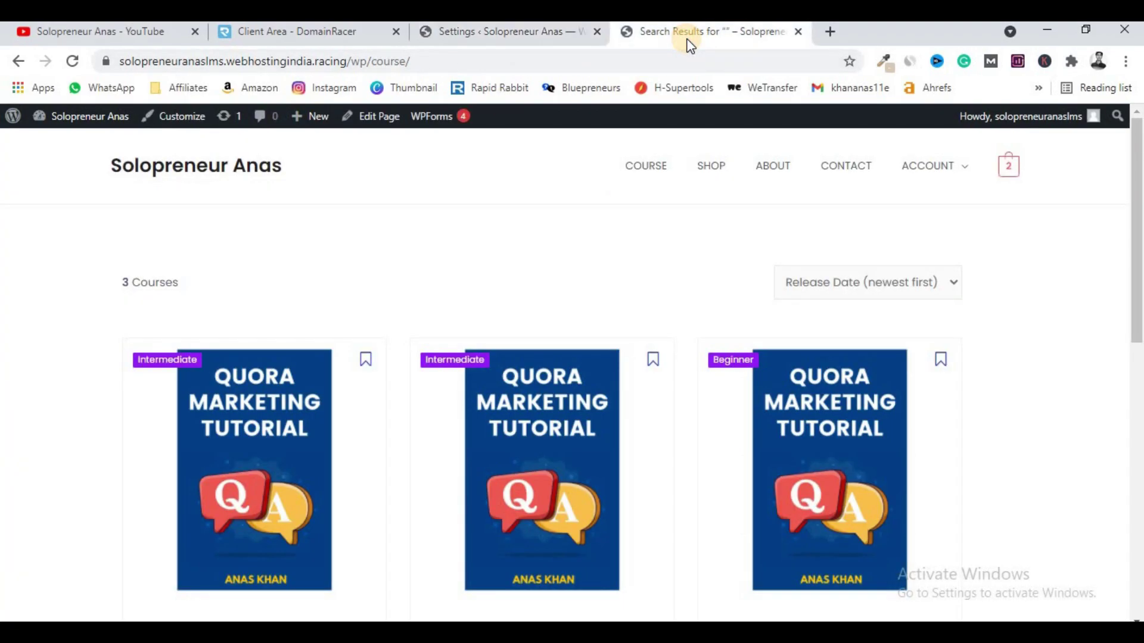
click(640, 178)
scroll(271, 294, down, 3)
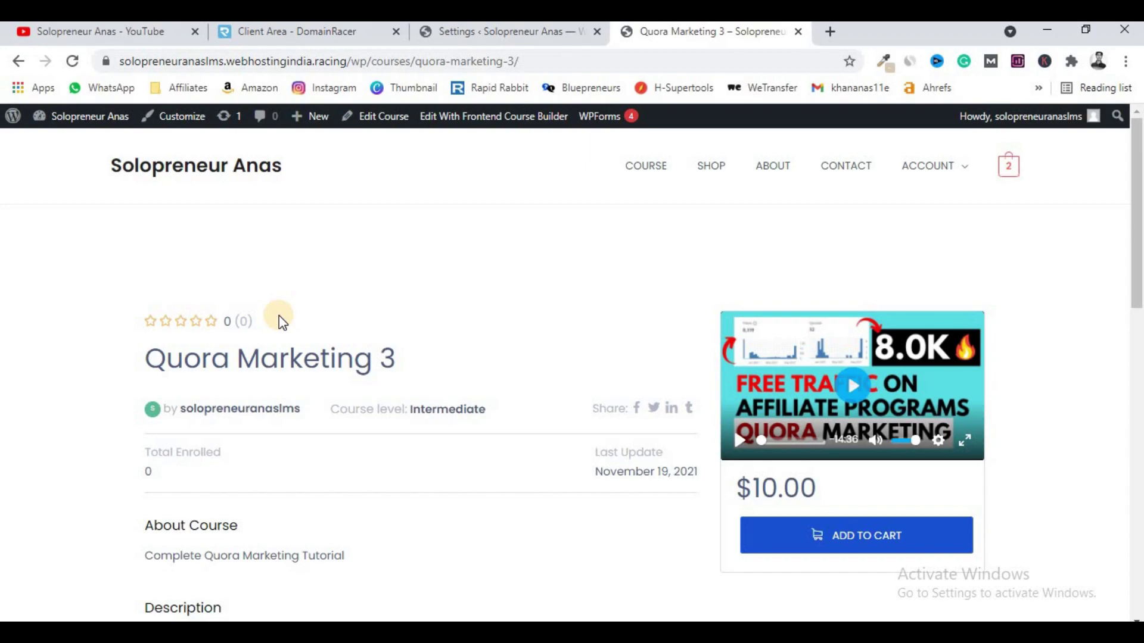
- Check the Monetization option in the Tutor settings and save the WooCommerce settings with add to cart enabled for guest users
click(470, 32)
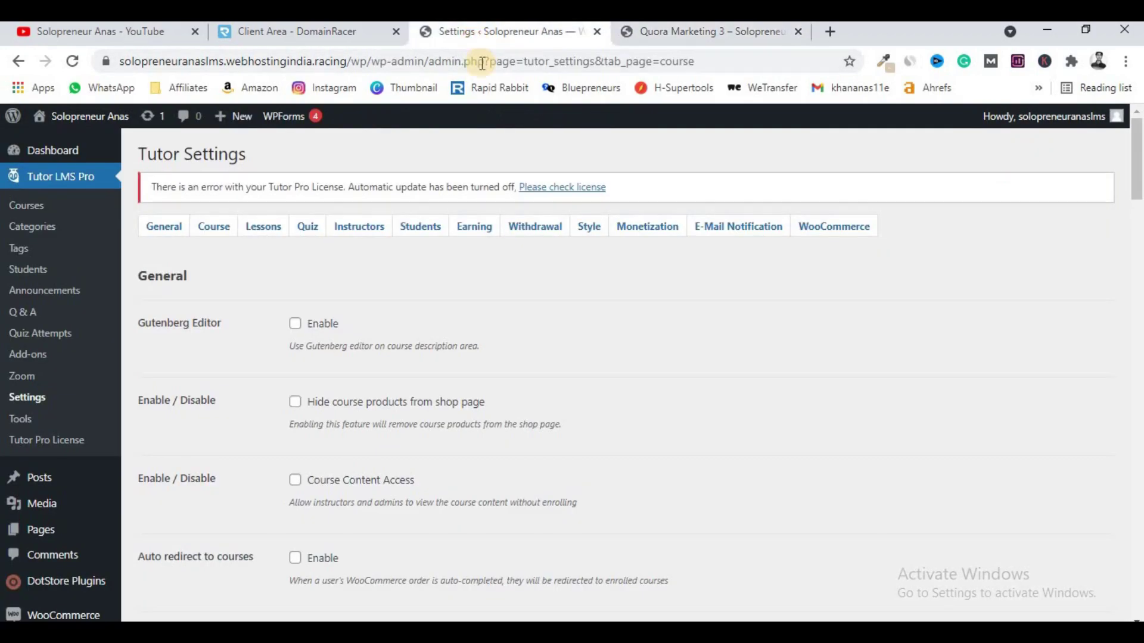
click(655, 231)
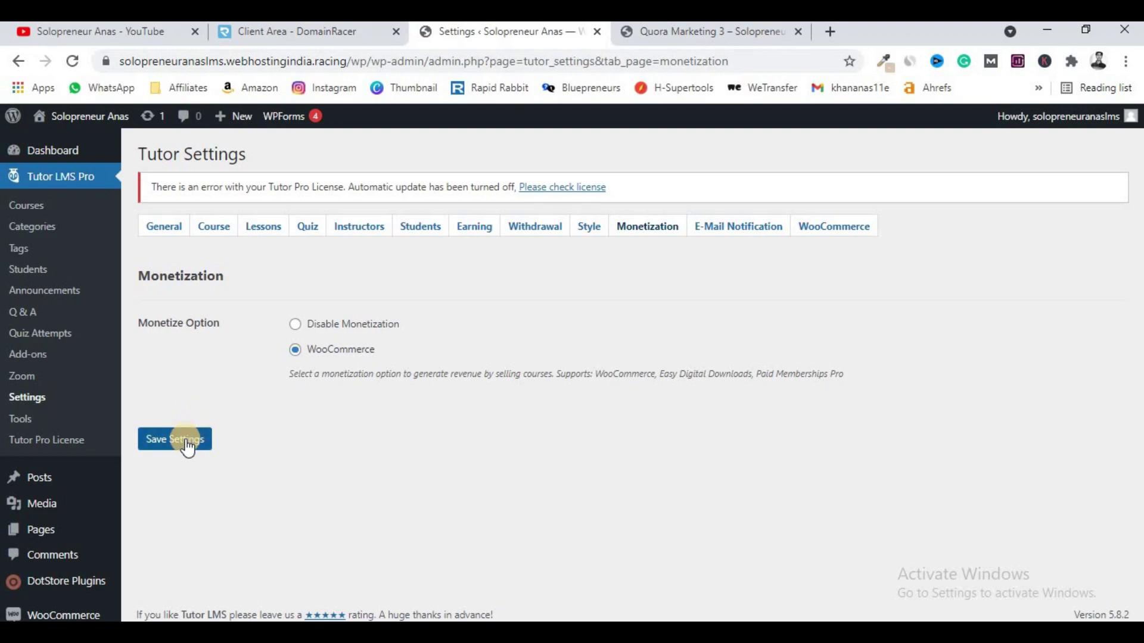
click(828, 237)
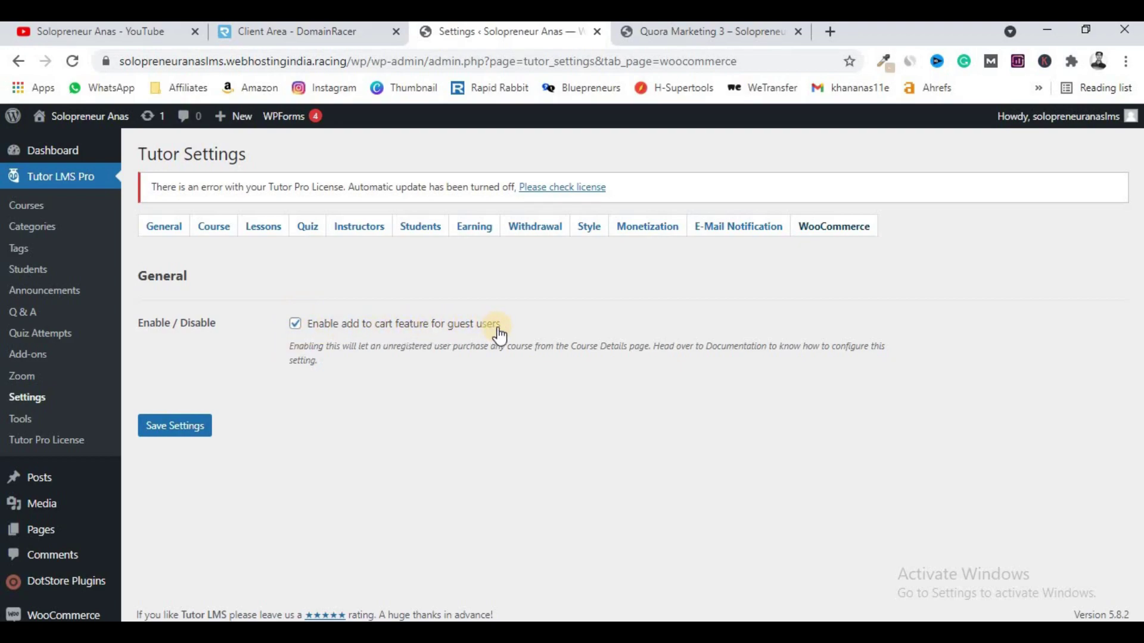
click(192, 429)
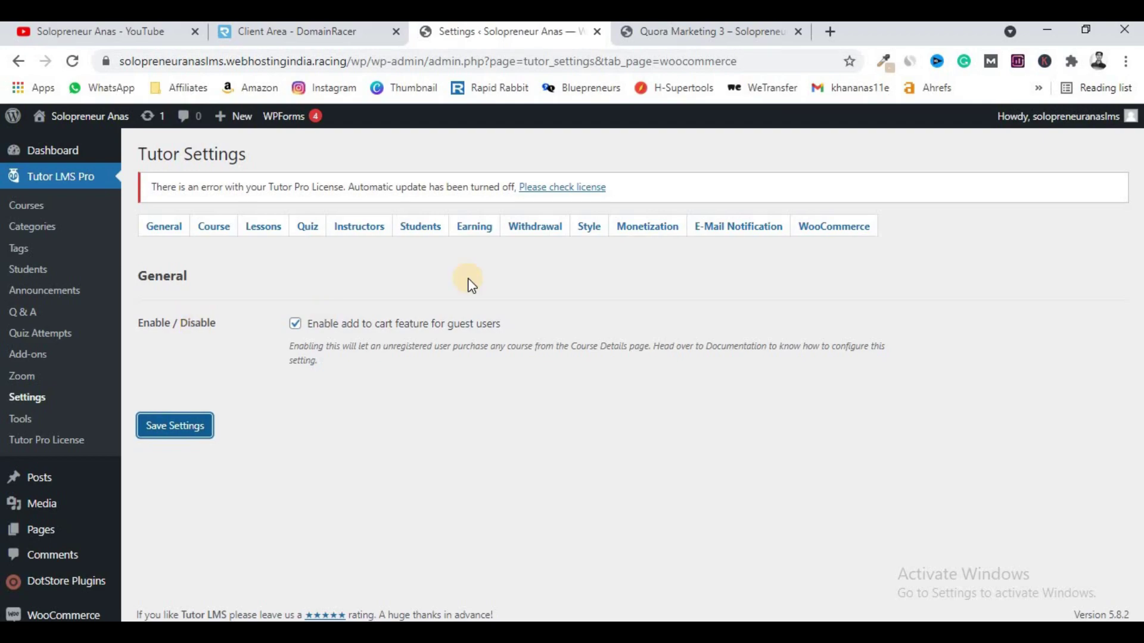
- View the website's home page and open its course listing
click(691, 32)
click(250, 165)
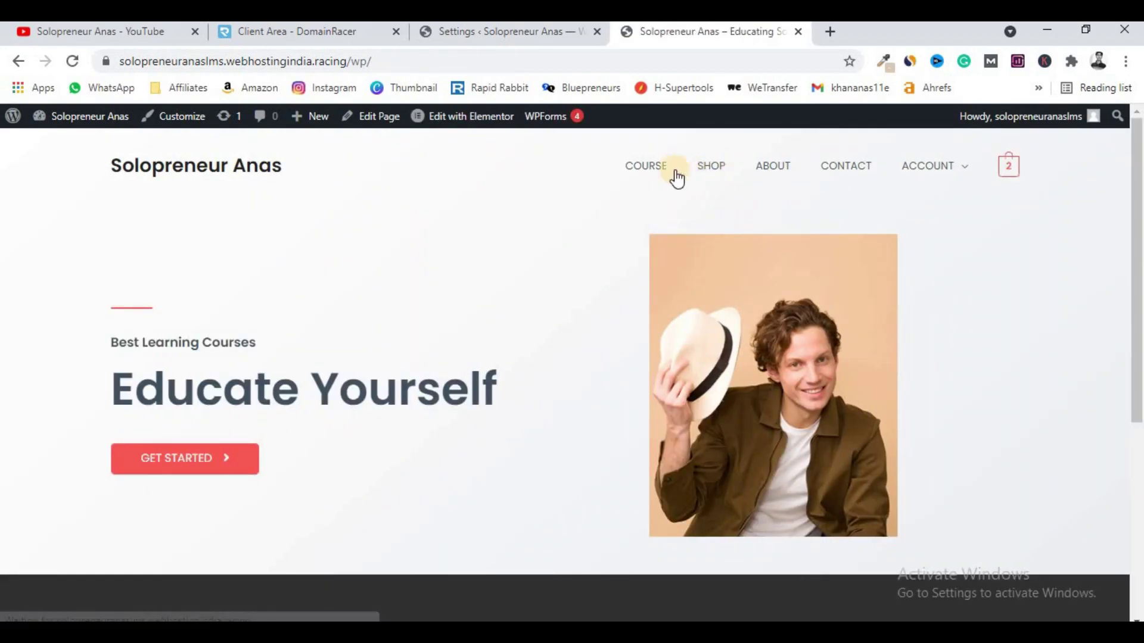
click(658, 179)
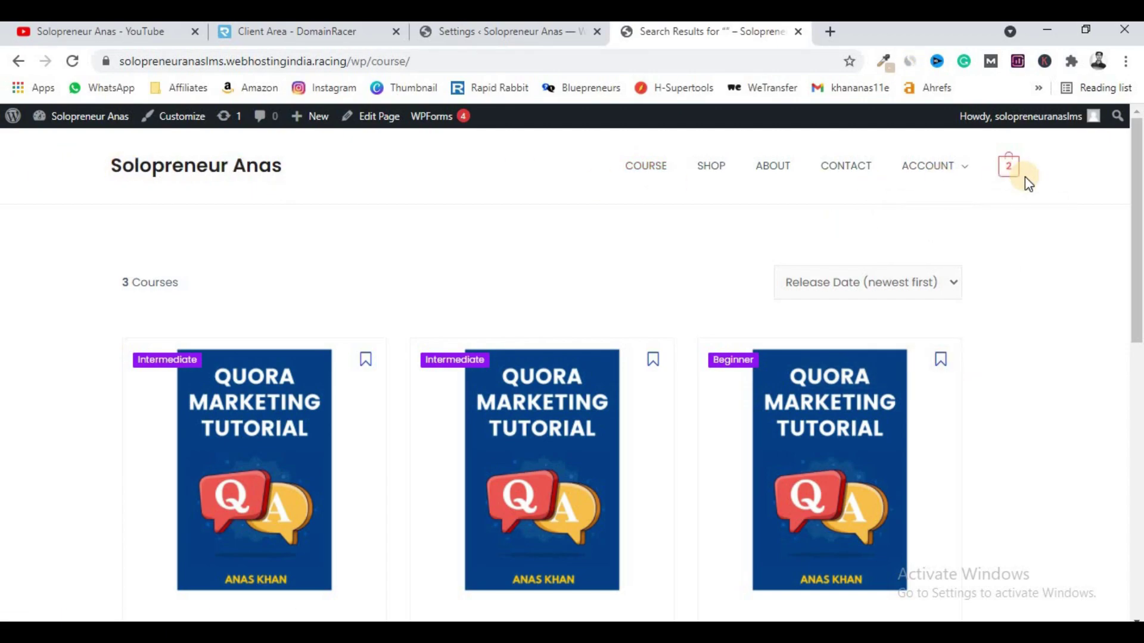
- Open the WordPress admin's Posts list and look over the Appearance options, including Menus
click(513, 47)
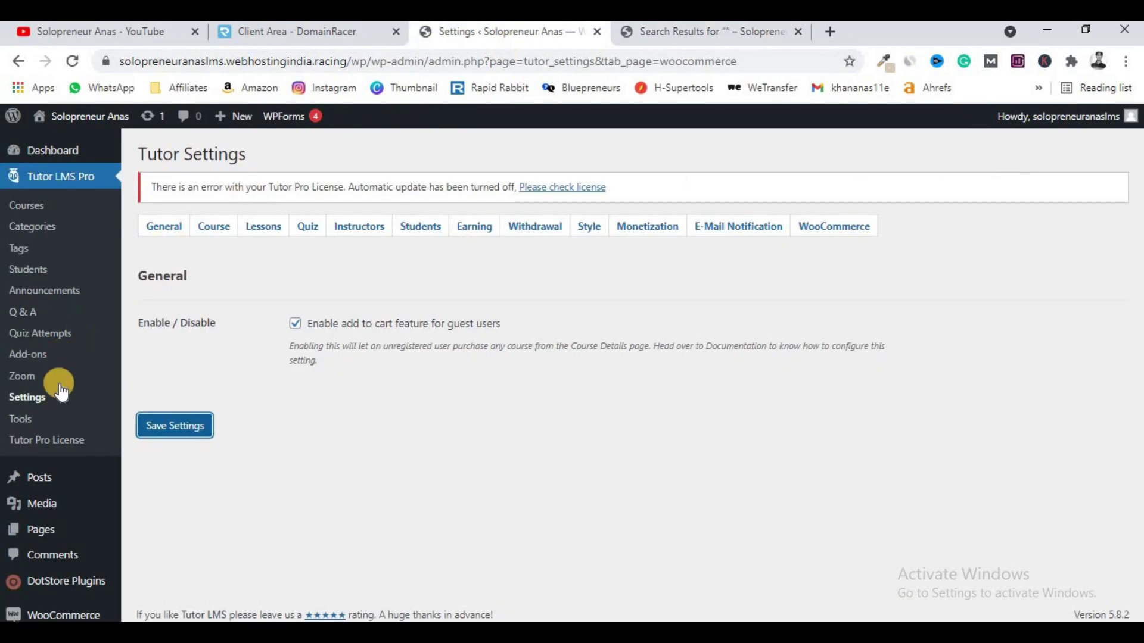
mouse_move(56, 475)
click(166, 474)
scroll(54, 476, down, 5)
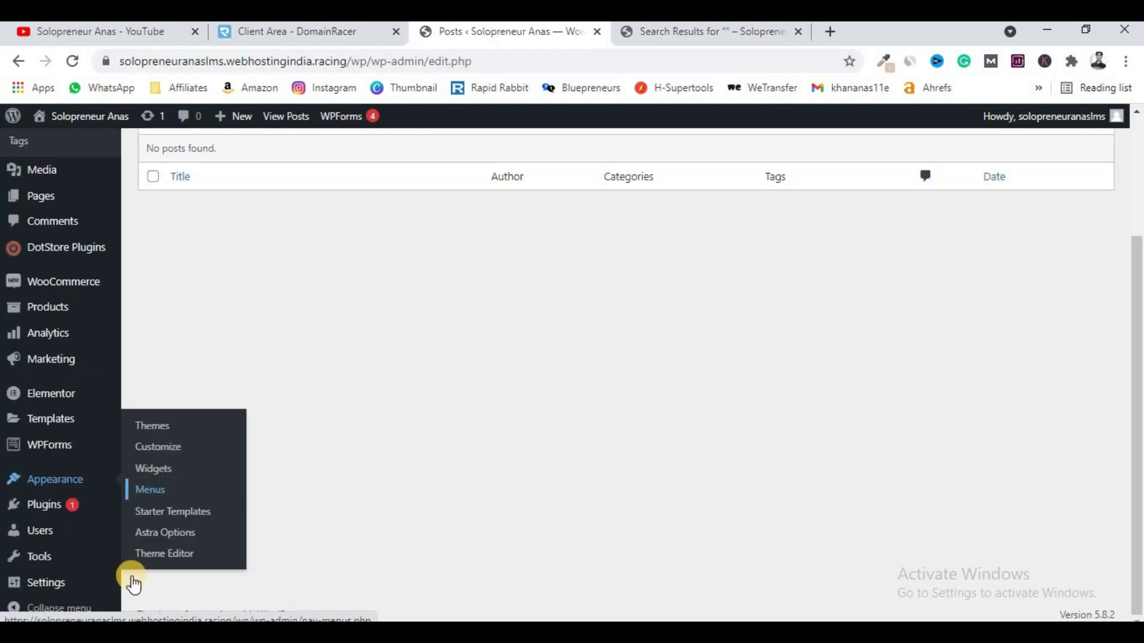
- Review the courses on the website's Course page and open the Tutor LMS Pro course list in the admin
click(706, 32)
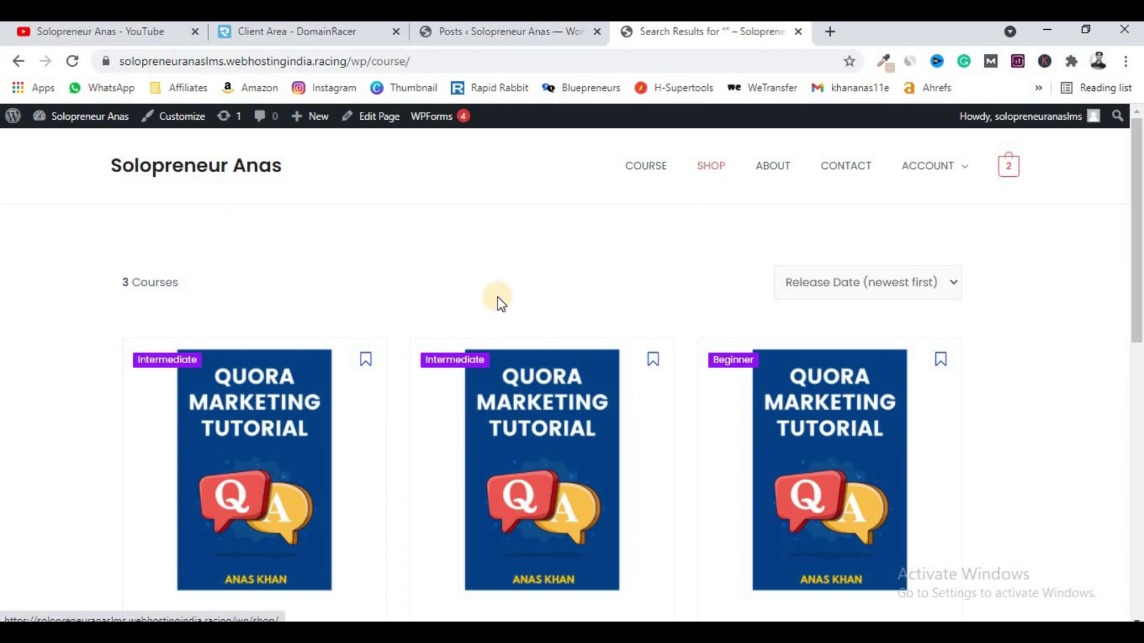
scroll(498, 298, down, 4)
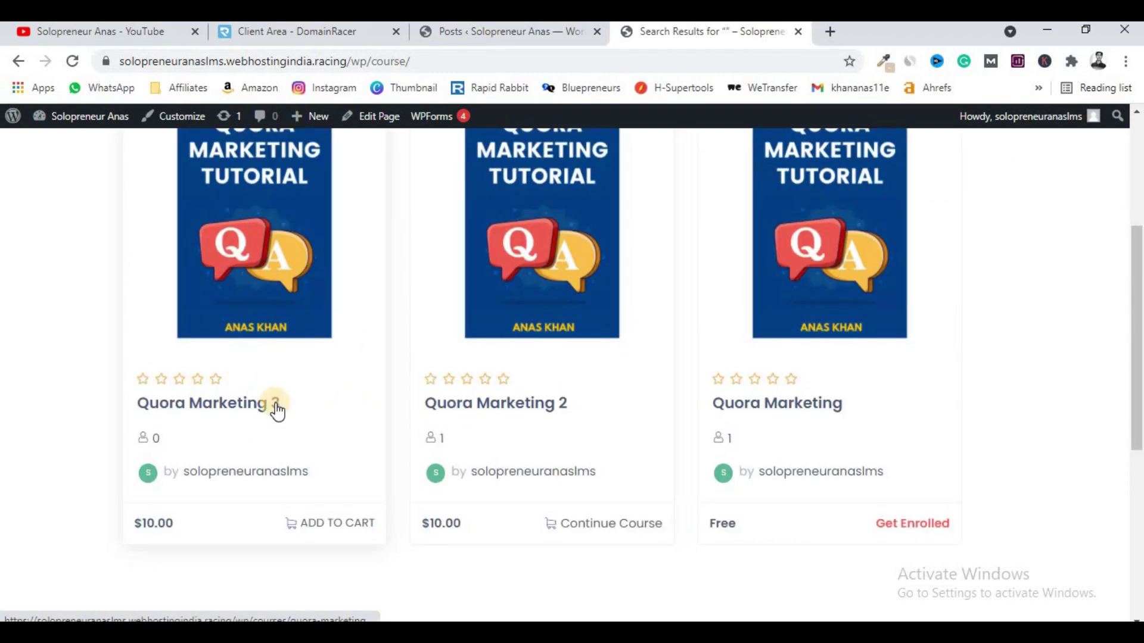
click(493, 35)
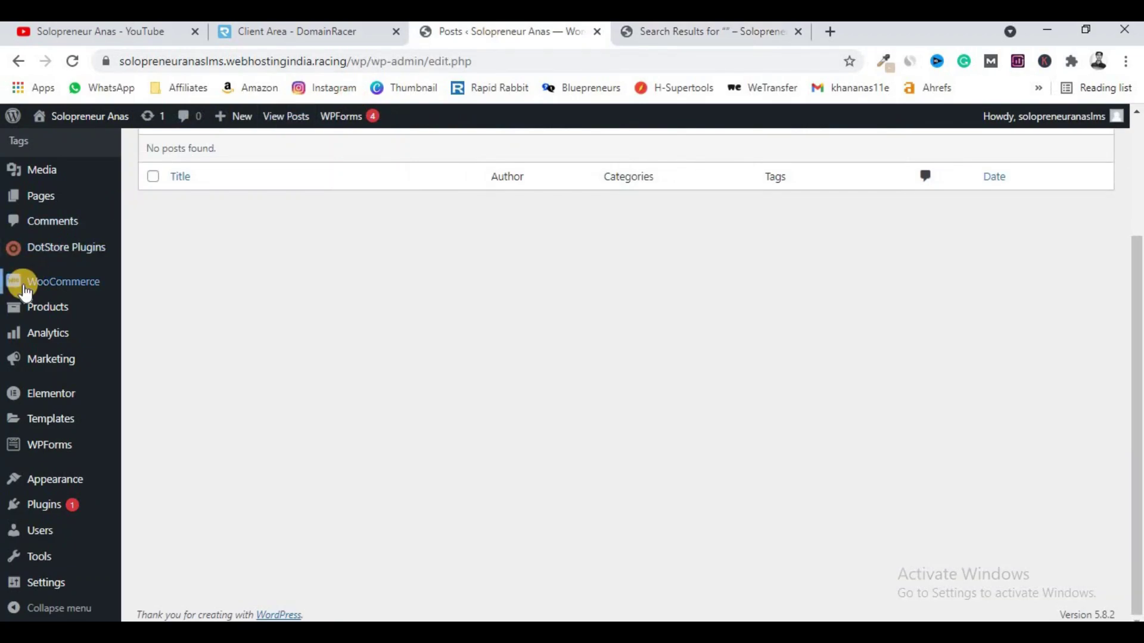
scroll(36, 239, up, 3)
mouse_move(57, 180)
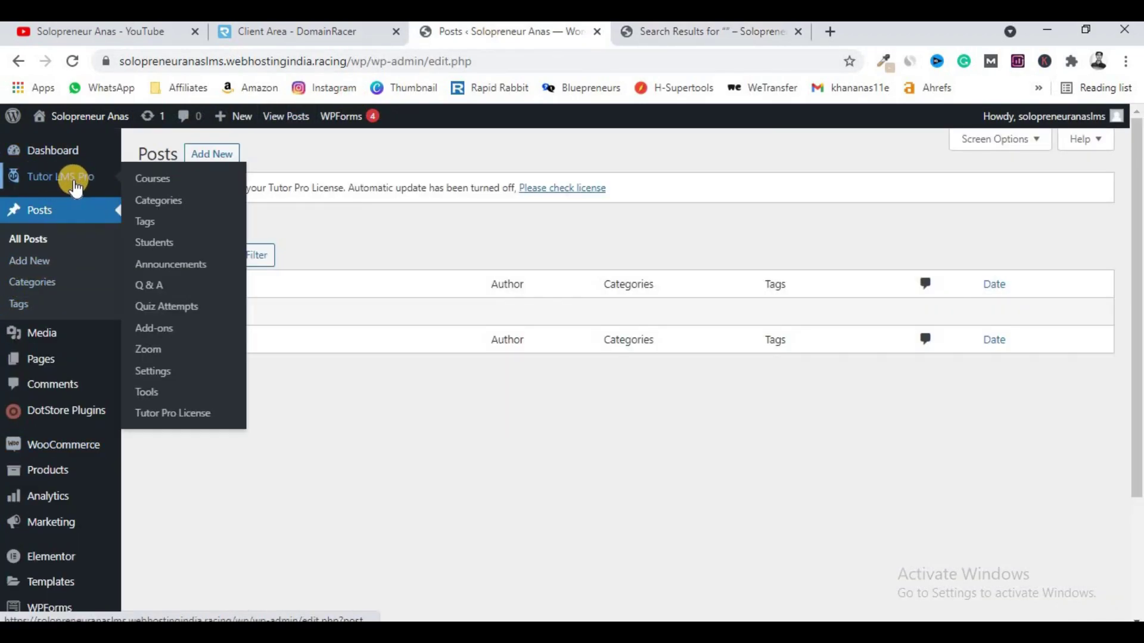
click(154, 179)
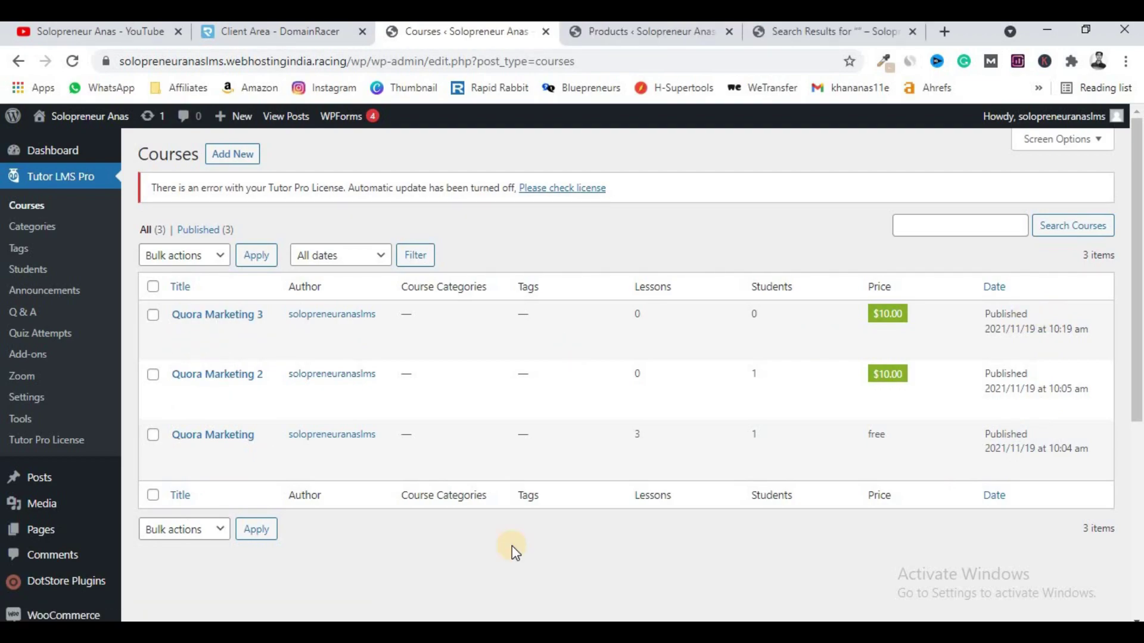
- Start a new course titled "Quora Marketing 4", adapting the title copied from the Quora Marketing 3 course page
click(240, 157)
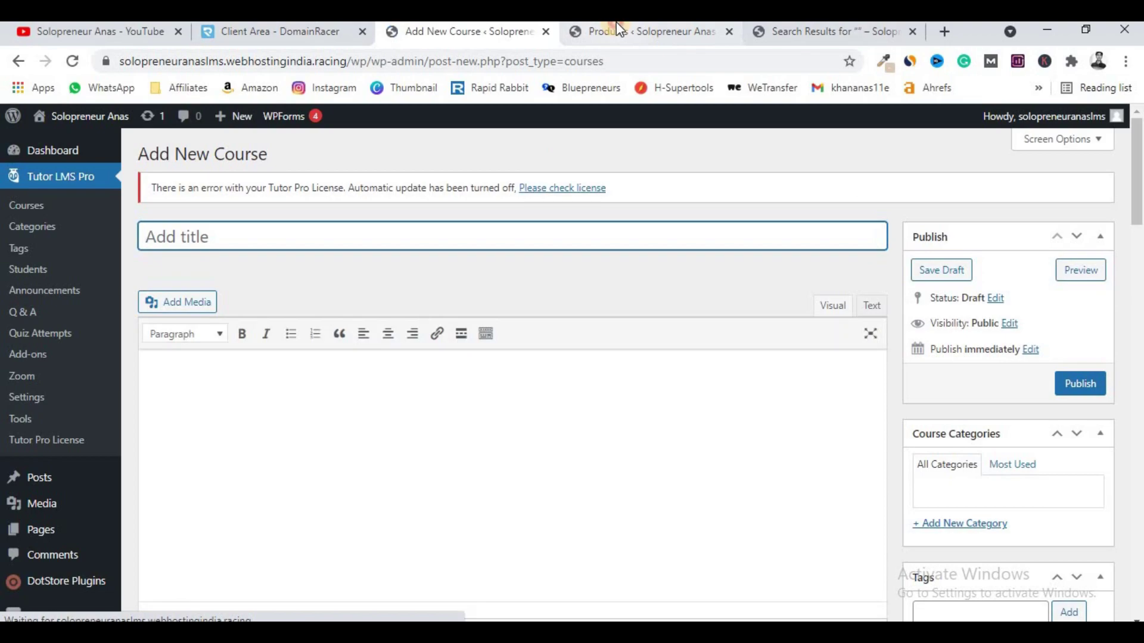
click(617, 27)
click(798, 36)
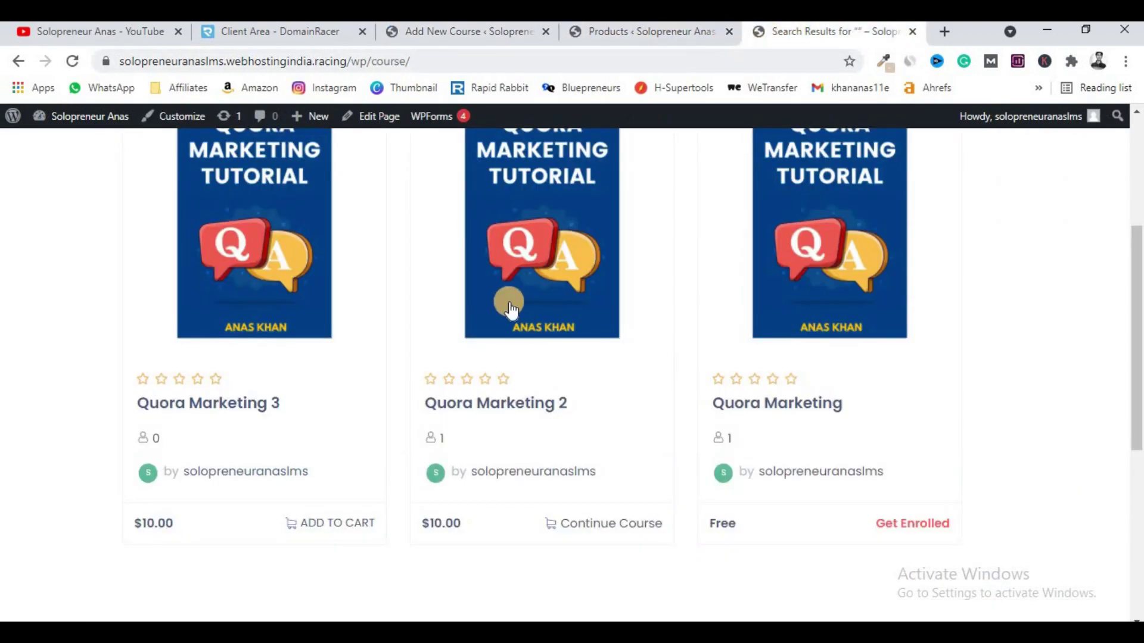
scroll(509, 301, up, 5)
scroll(415, 340, down, 5)
click(219, 285)
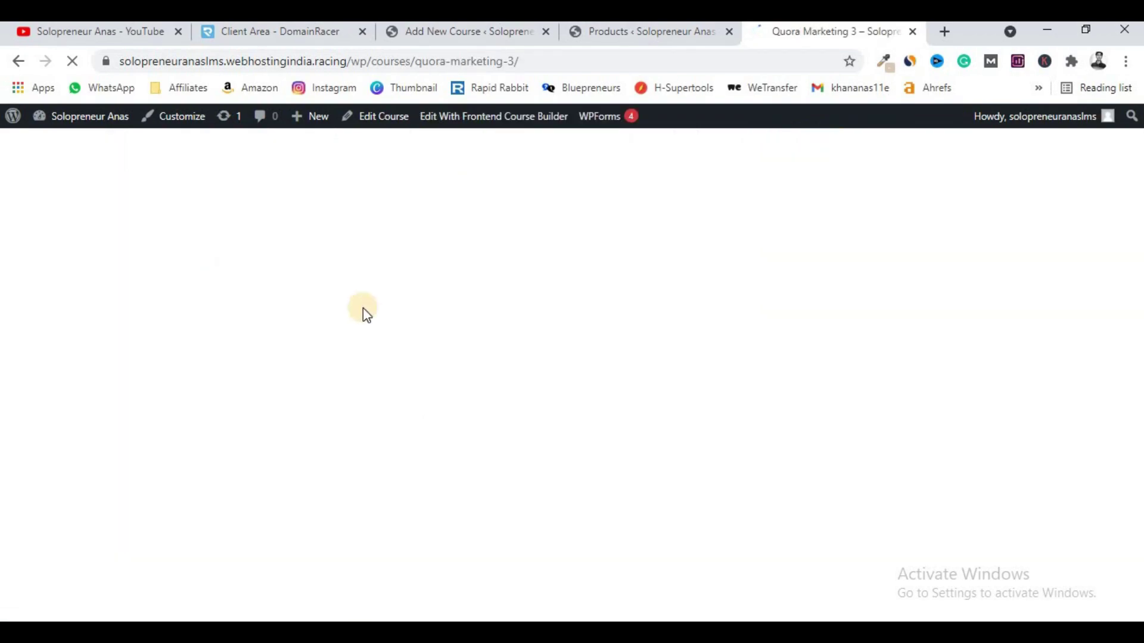
drag(396, 367, 140, 366)
key(ctrl+c)
click(467, 31)
click(296, 243)
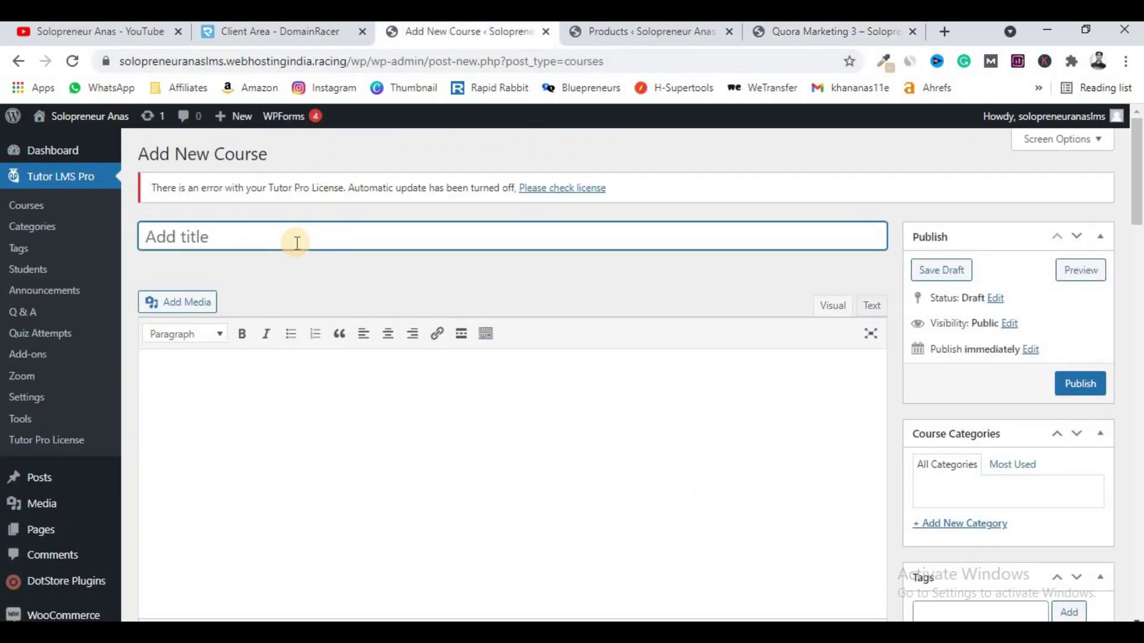
key(ctrl+v)
drag(275, 238, 288, 243)
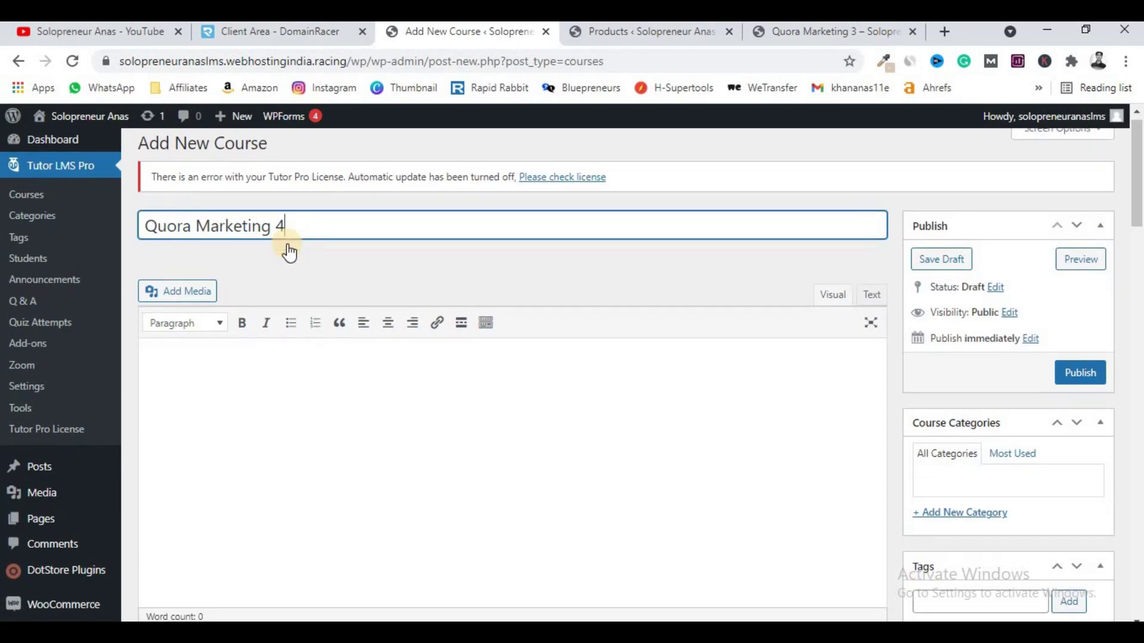
- Copy the three-paragraph description from the Quora Marketing 3 course page into the new course's description
scroll(289, 243, down, 5)
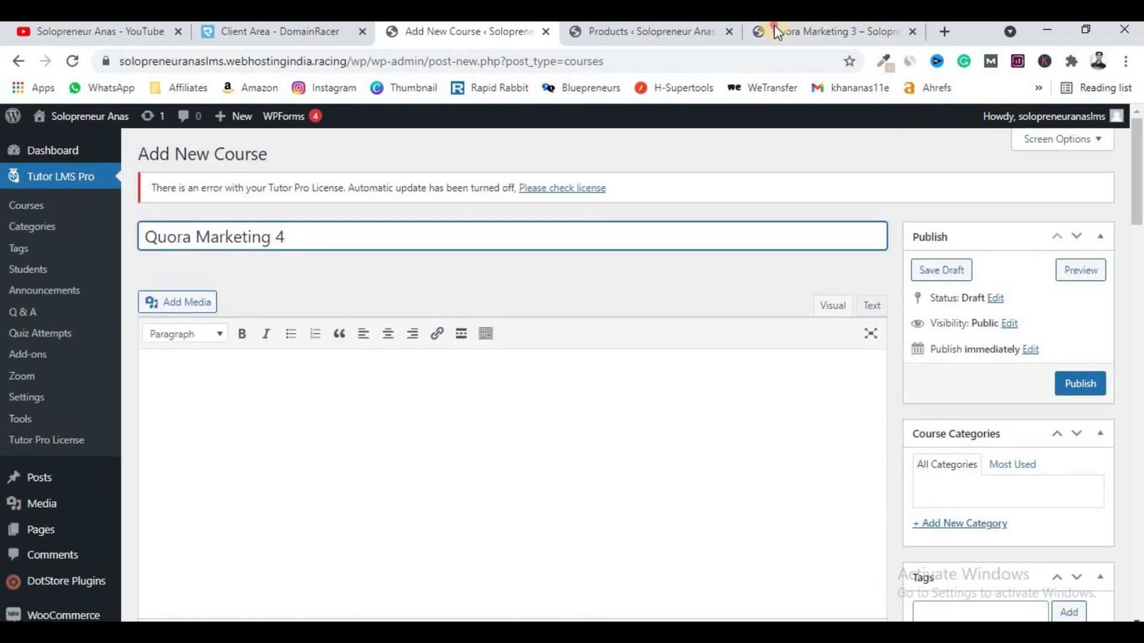
drag(774, 25, 589, 29)
scroll(250, 263, down, 5)
drag(146, 301, 677, 416)
key(ctrl+c)
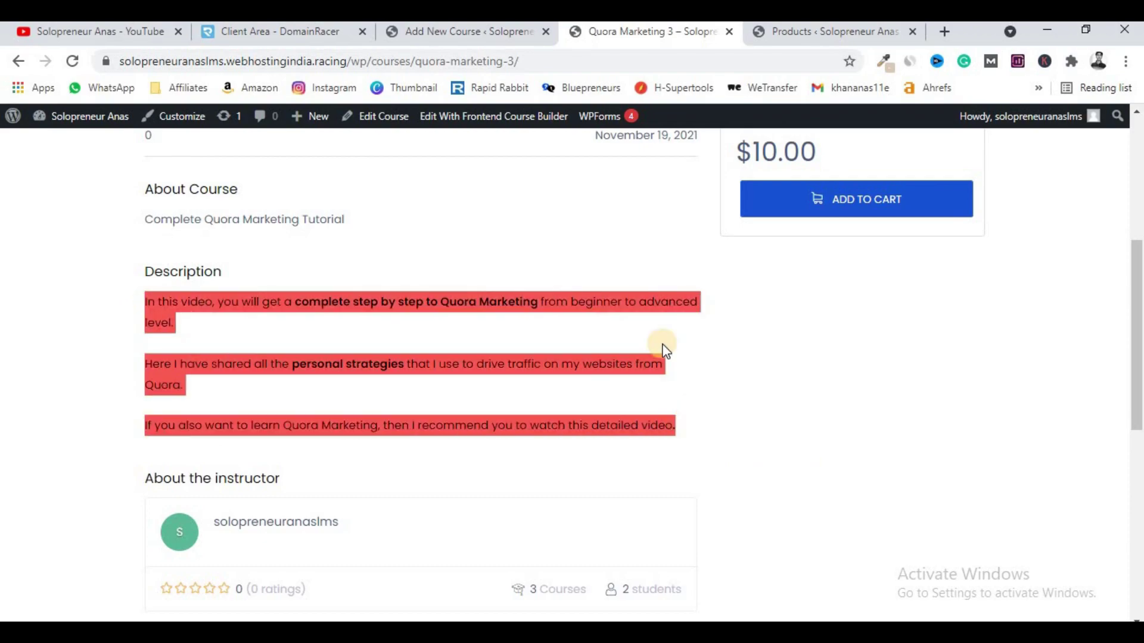
click(462, 31)
click(246, 487)
key(ctrl+v)
- Set the new course's difficulty level to Beginner in the Course Settings
scroll(266, 481, down, 5)
scroll(266, 481, down, 2)
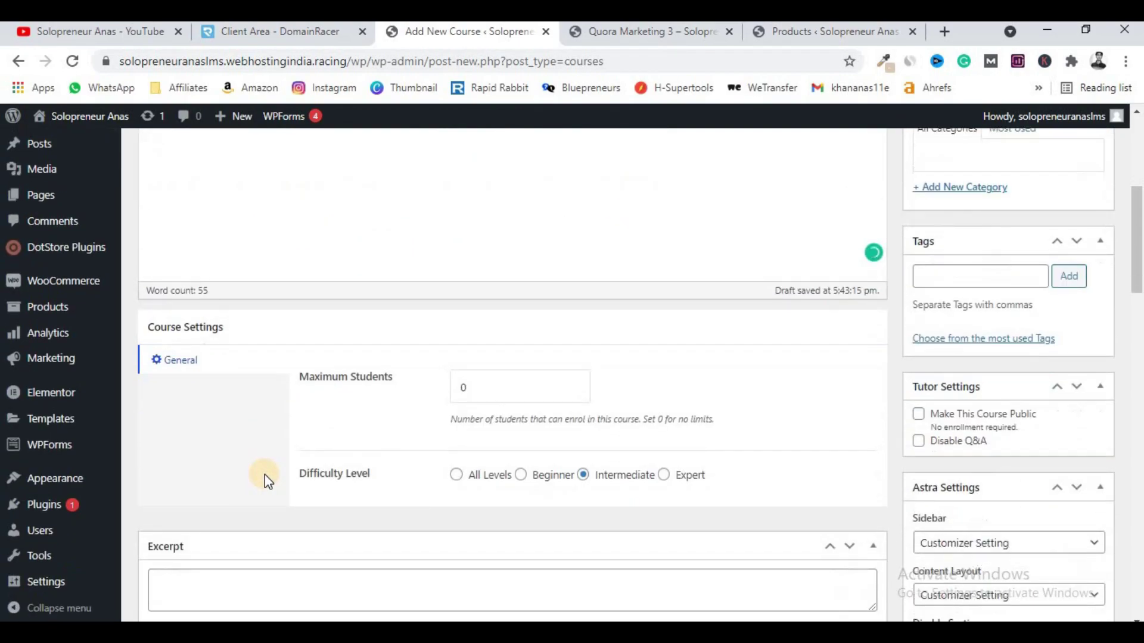
scroll(377, 369, down, 4)
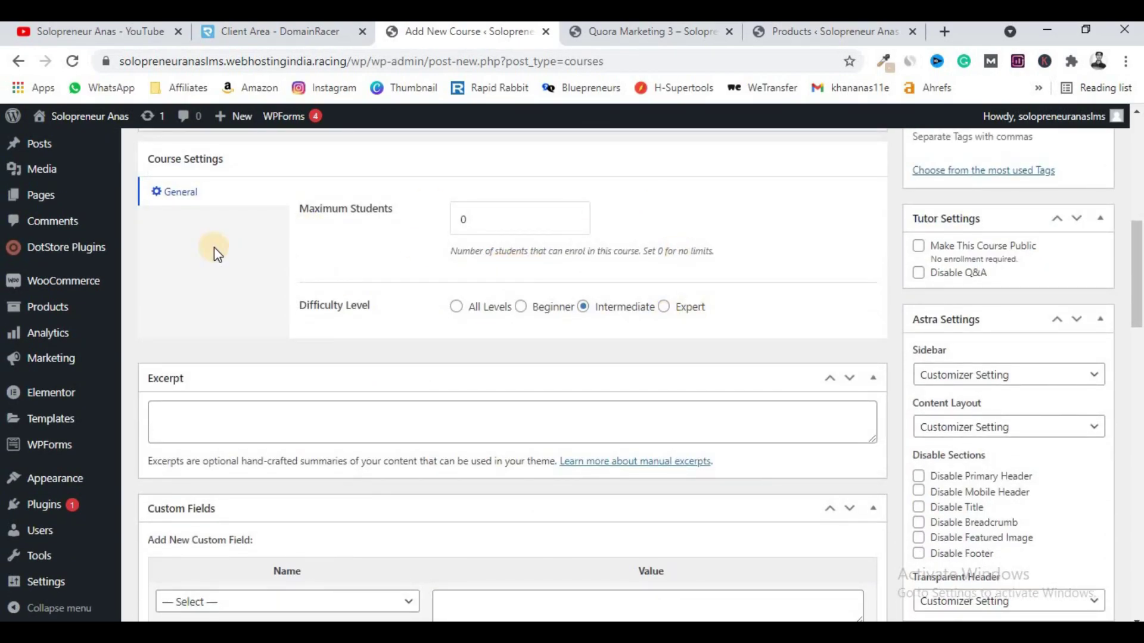
scroll(582, 332, up, 3)
scroll(582, 331, down, 2)
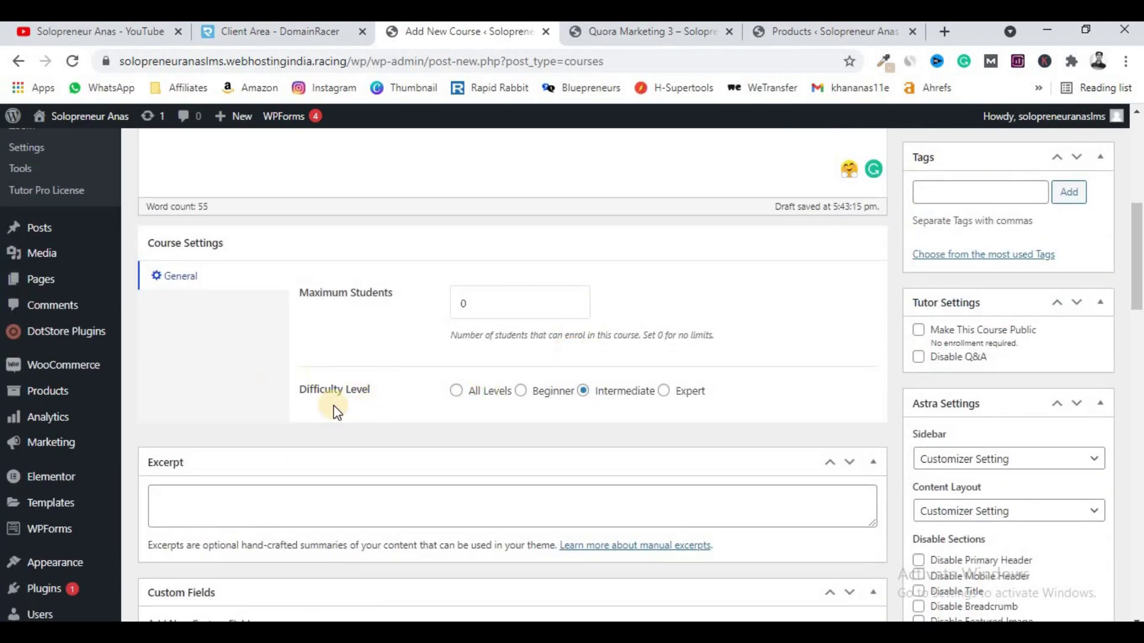
click(523, 392)
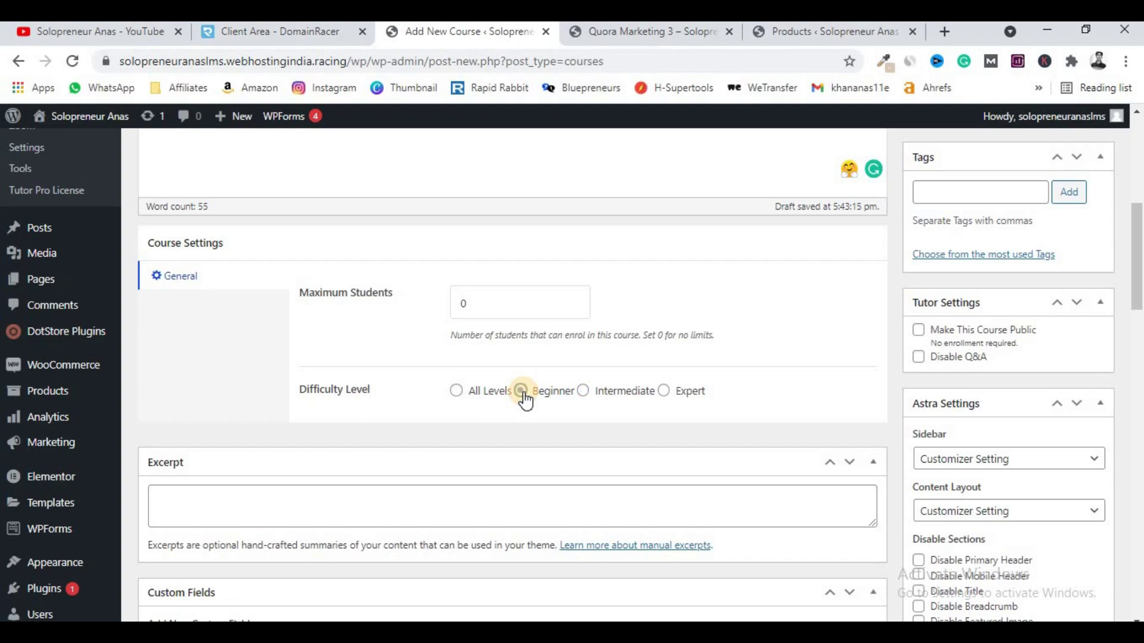
- Fill the new course's excerpt with "Complete Quora Marketing Tutorial", copied from the About Course text of Quora Marketing 3
scroll(525, 400, down, 3)
scroll(524, 397, down, 3)
scroll(306, 334, up, 3)
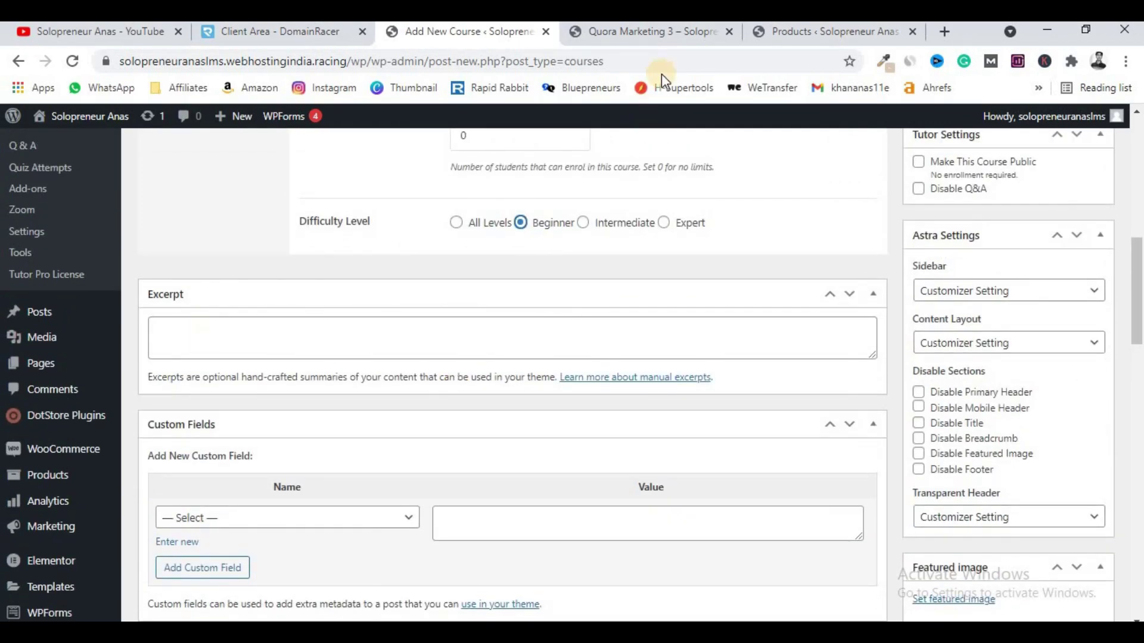
click(650, 37)
scroll(324, 299, up, 2)
drag(352, 303, 144, 305)
key(ctrl+c)
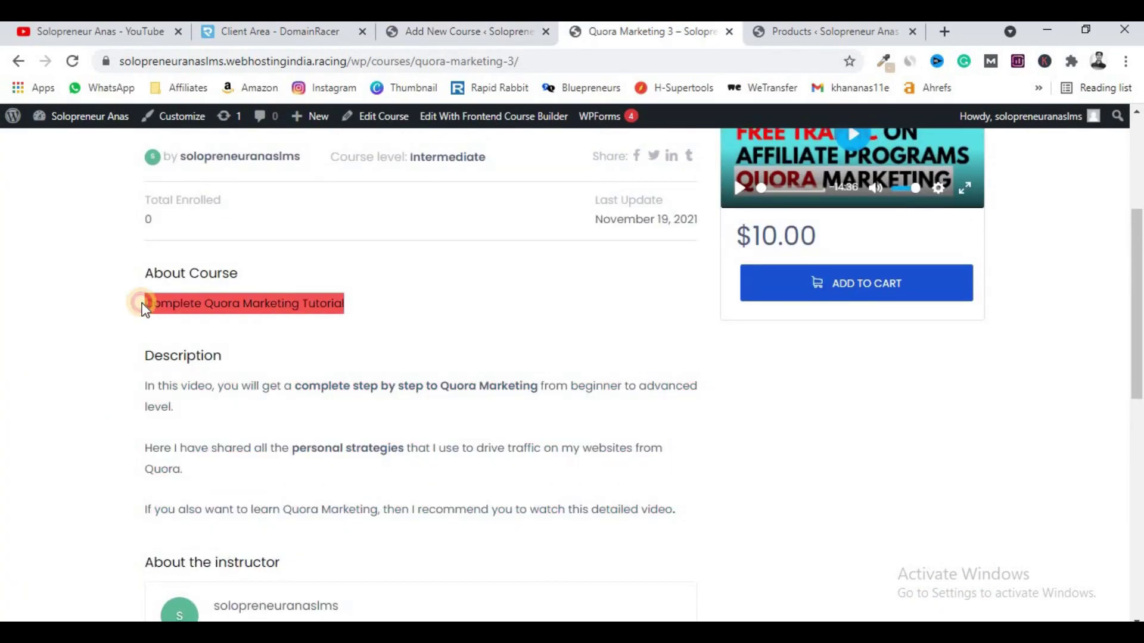
click(467, 33)
click(327, 329)
click(304, 350)
key(ctrl+v)
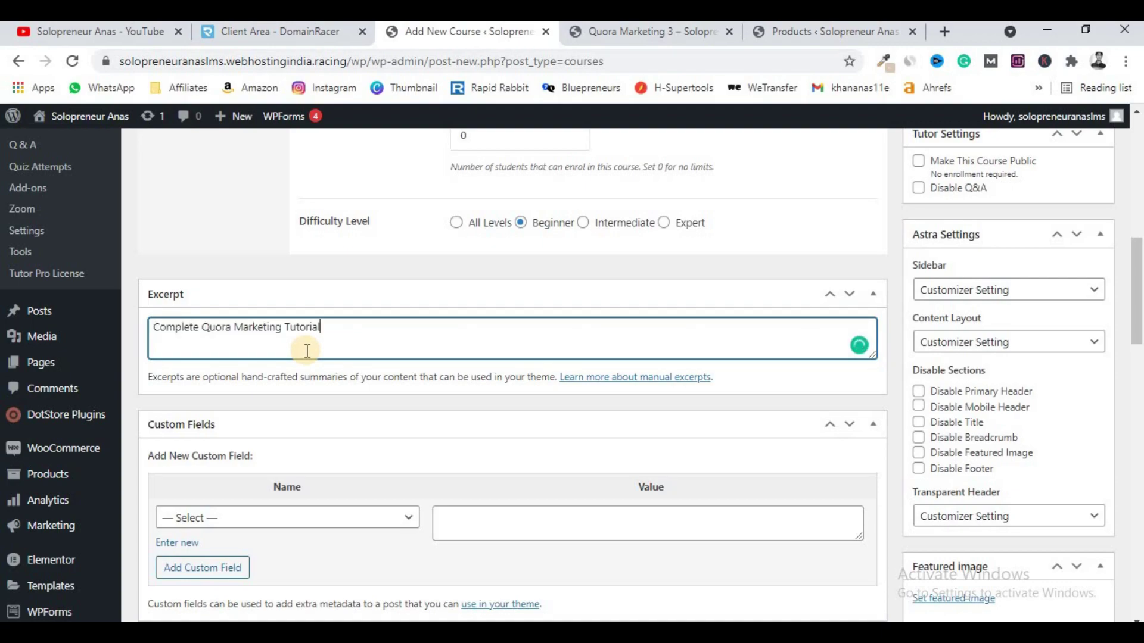
- Examine the product choices in the new course's Add Product section and close the list without selecting one
scroll(306, 352, down, 1)
scroll(306, 352, down, 2)
scroll(308, 359, down, 2)
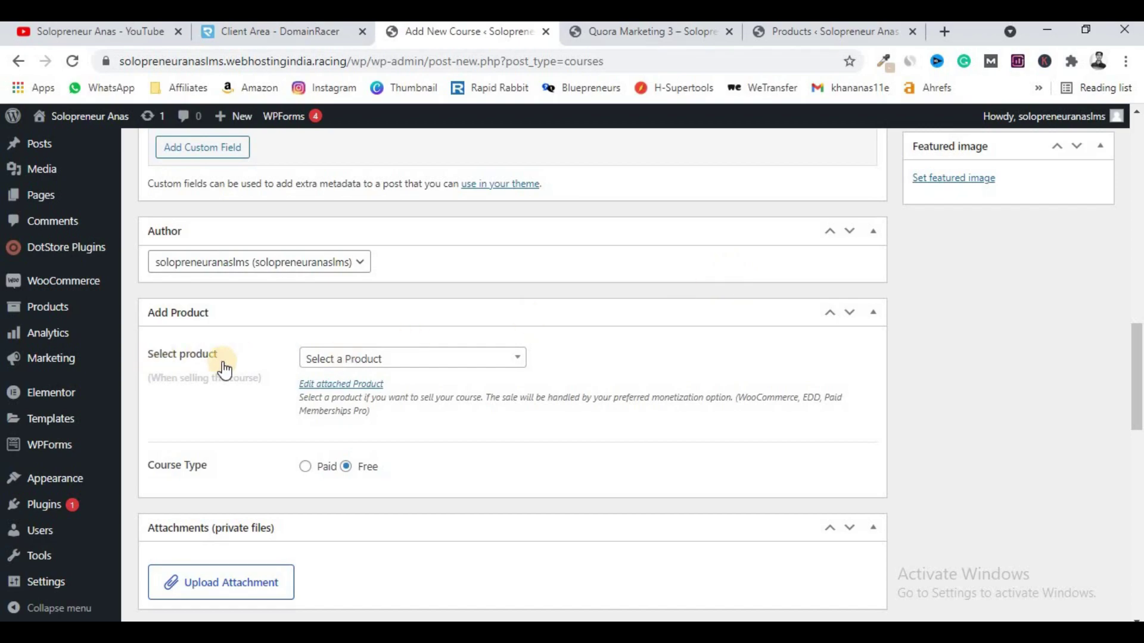
click(373, 366)
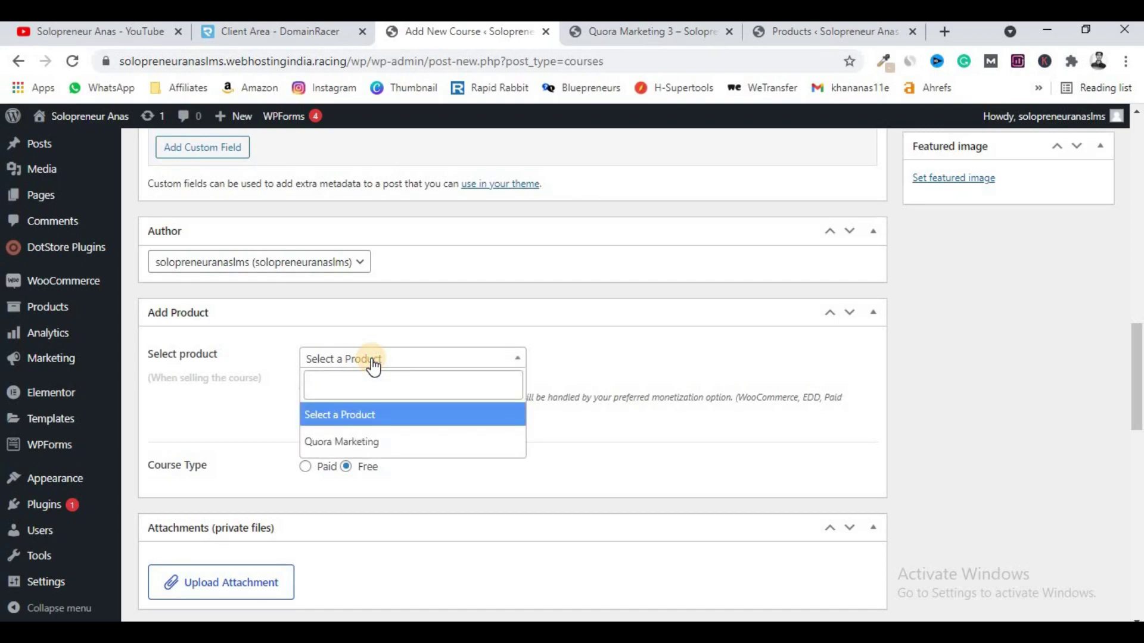
click(374, 361)
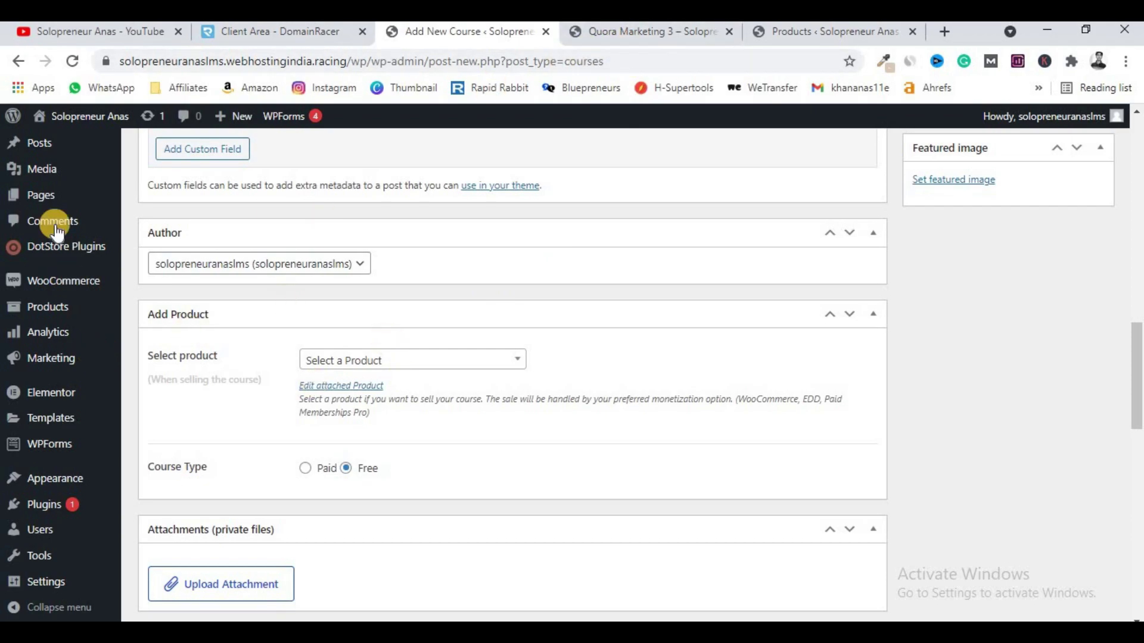
- Open the WooCommerce products list in a separate browser tab, keeping the new course's edit page open
mouse_move(44, 479)
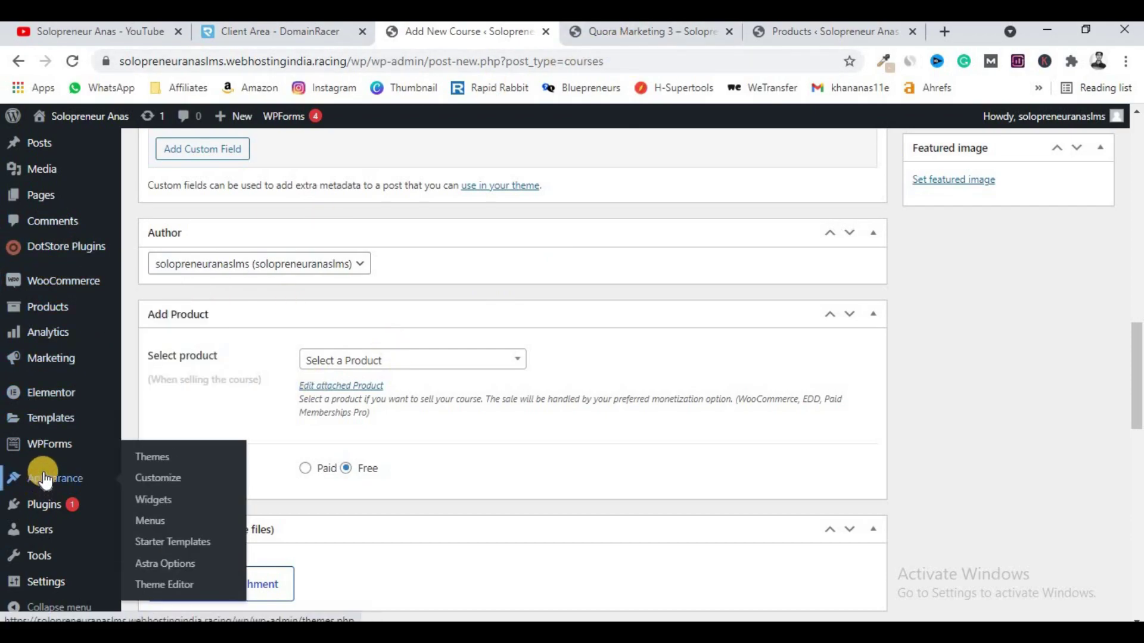
scroll(44, 480, down, 3)
mouse_move(22, 305)
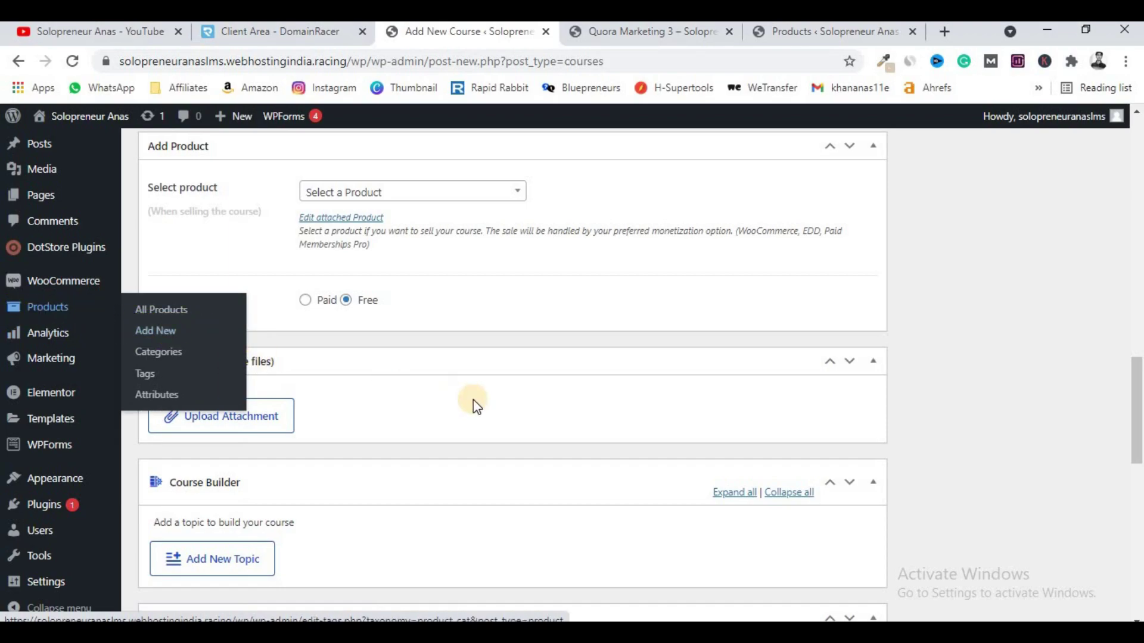
scroll(472, 402, up, 3)
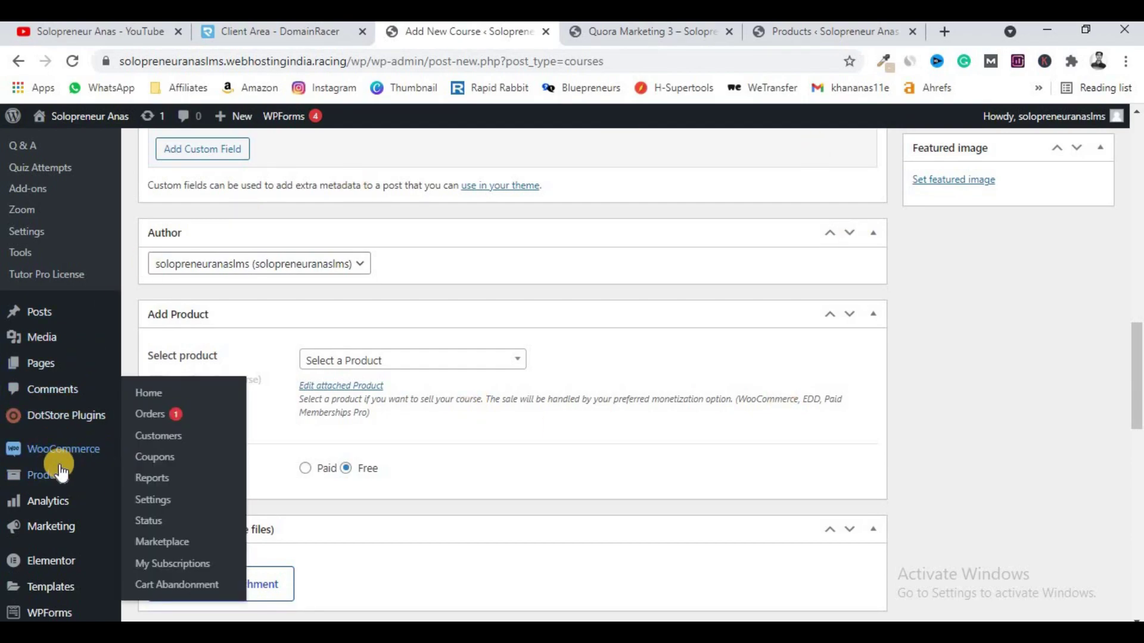
click(152, 499)
click(619, 32)
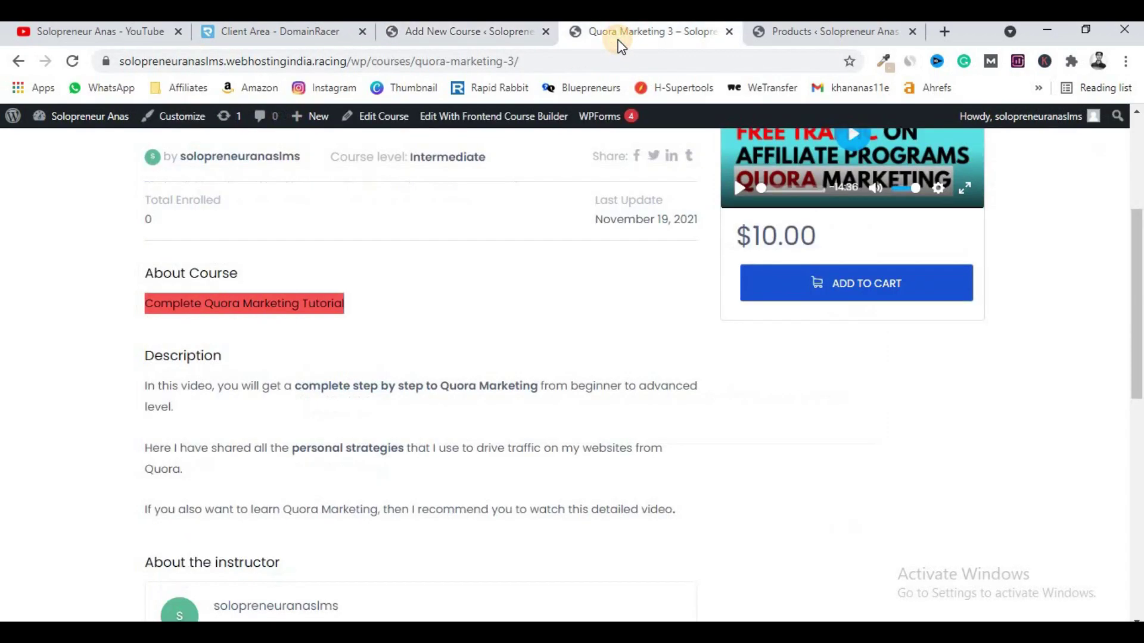
click(491, 23)
mouse_move(61, 475)
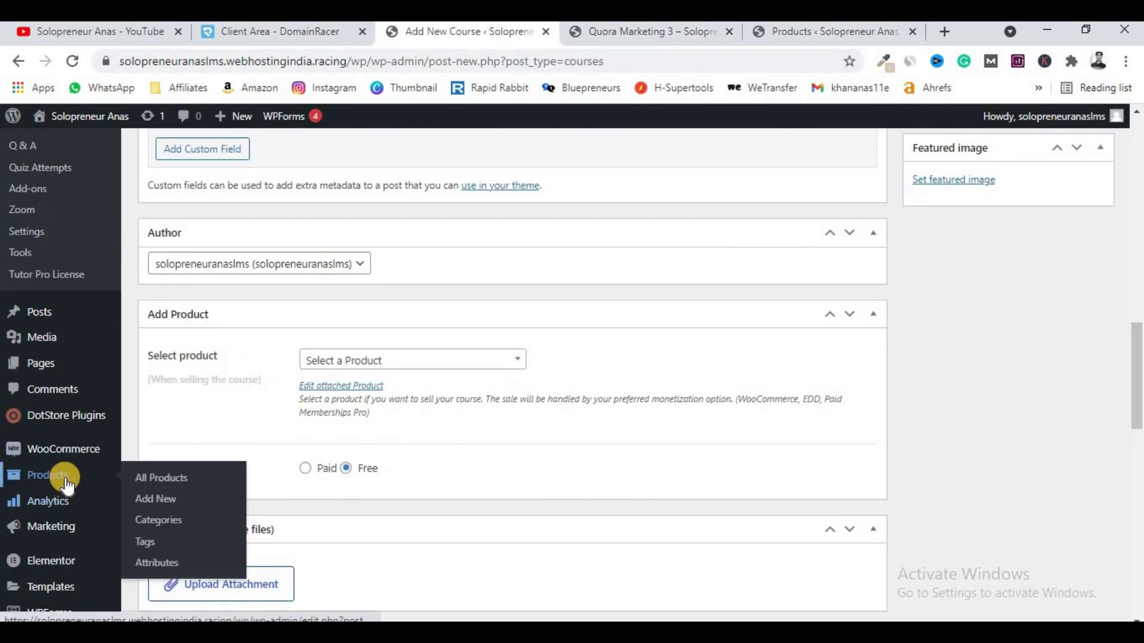
right_click(188, 501)
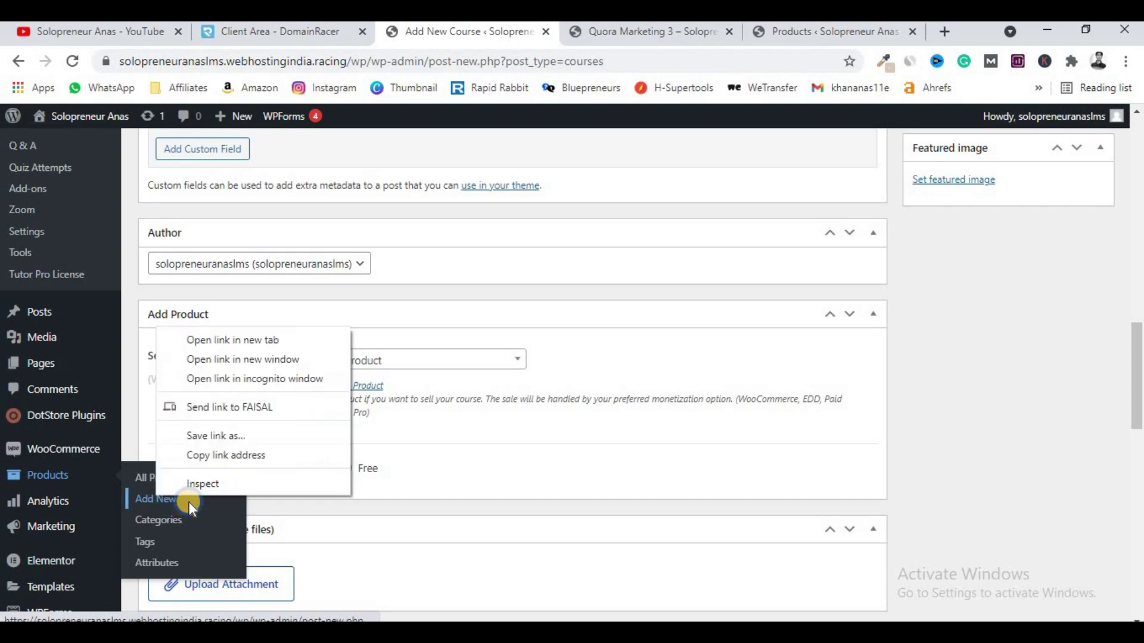
click(237, 339)
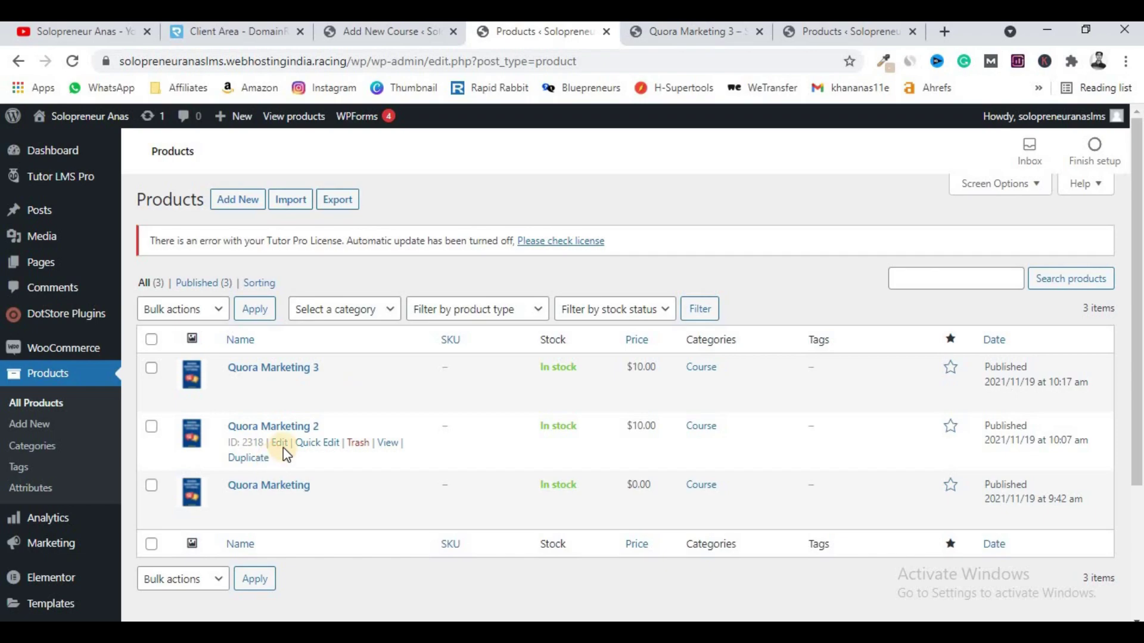
- Open the website's public Course page and look over the price or free label on each listed course
click(809, 27)
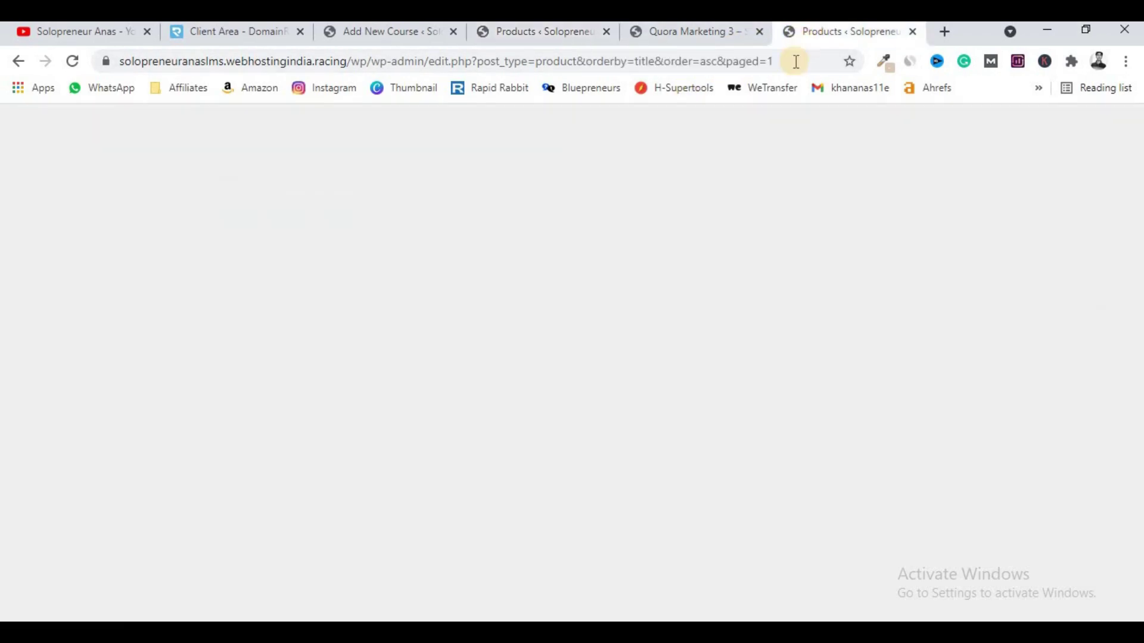
click(691, 36)
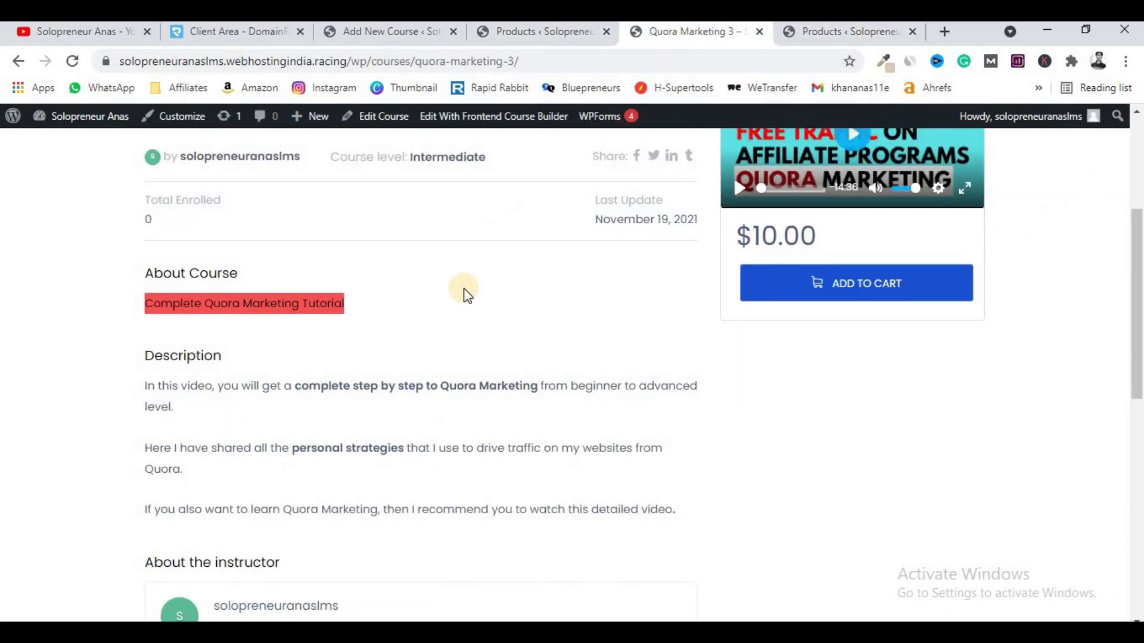
scroll(463, 294, up, 5)
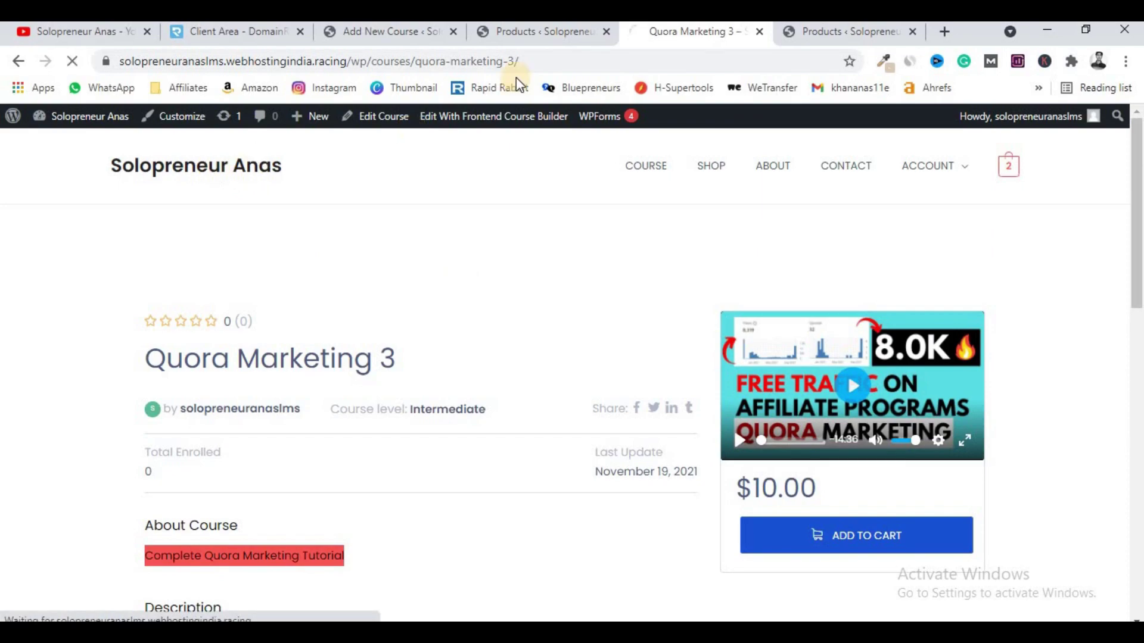
click(521, 32)
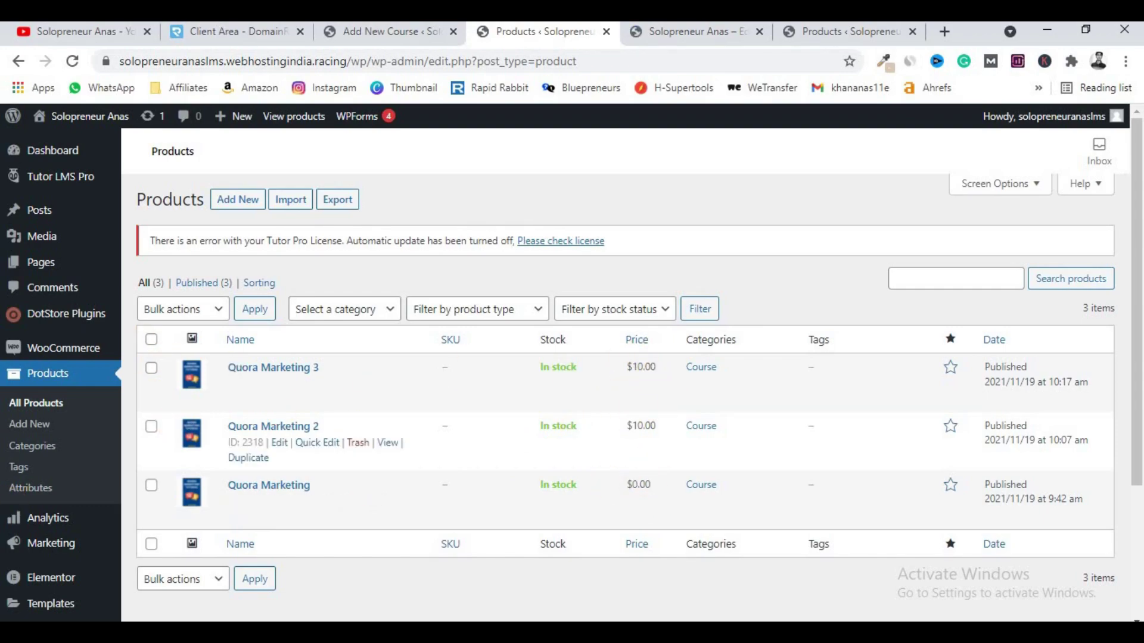
click(696, 37)
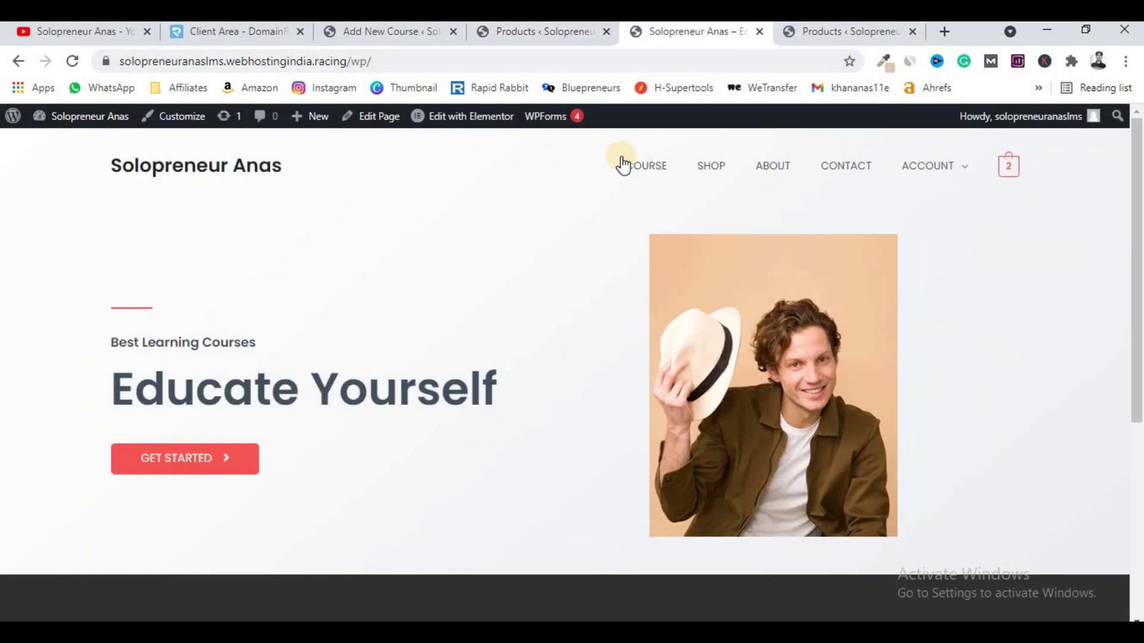
click(620, 166)
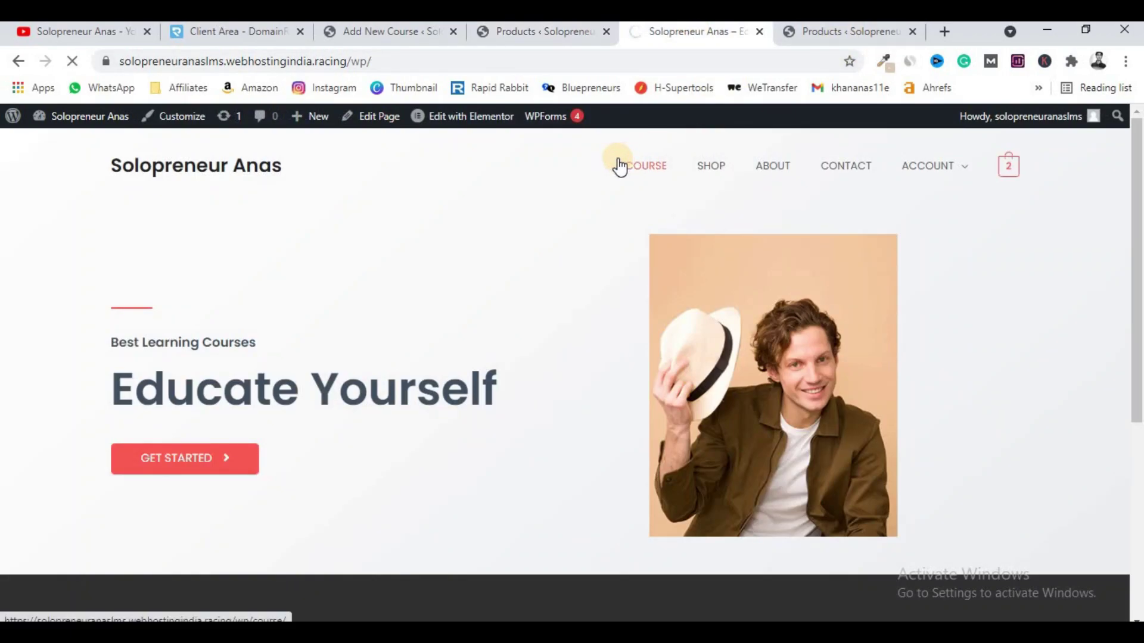
scroll(618, 163, down, 4)
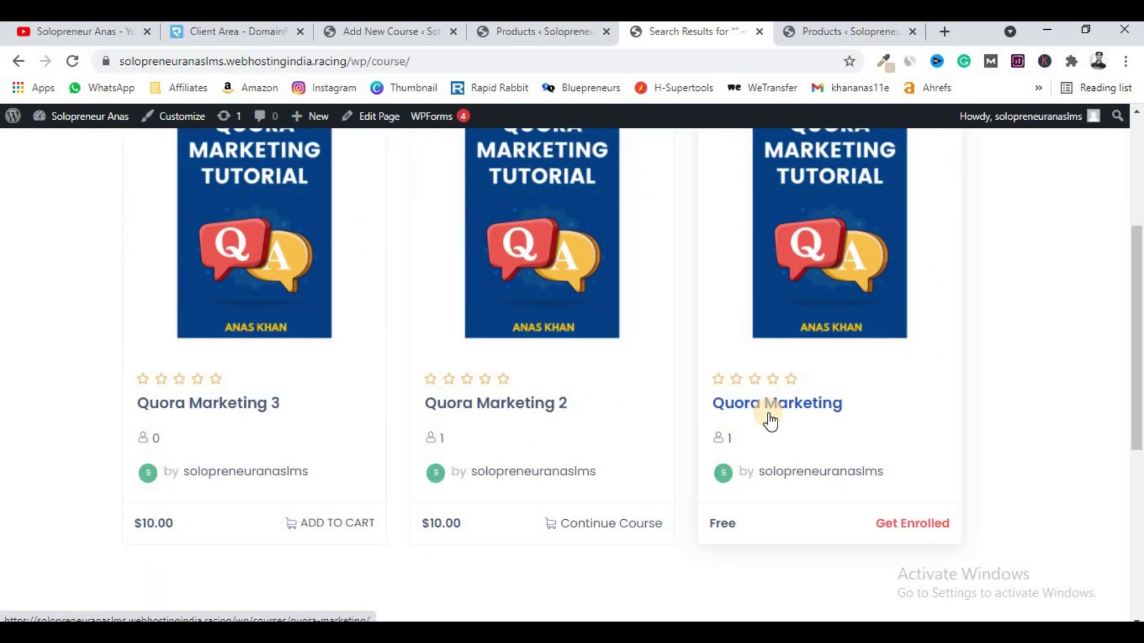
- Select the Quora Marketing product in the new course's Add Product section
click(384, 31)
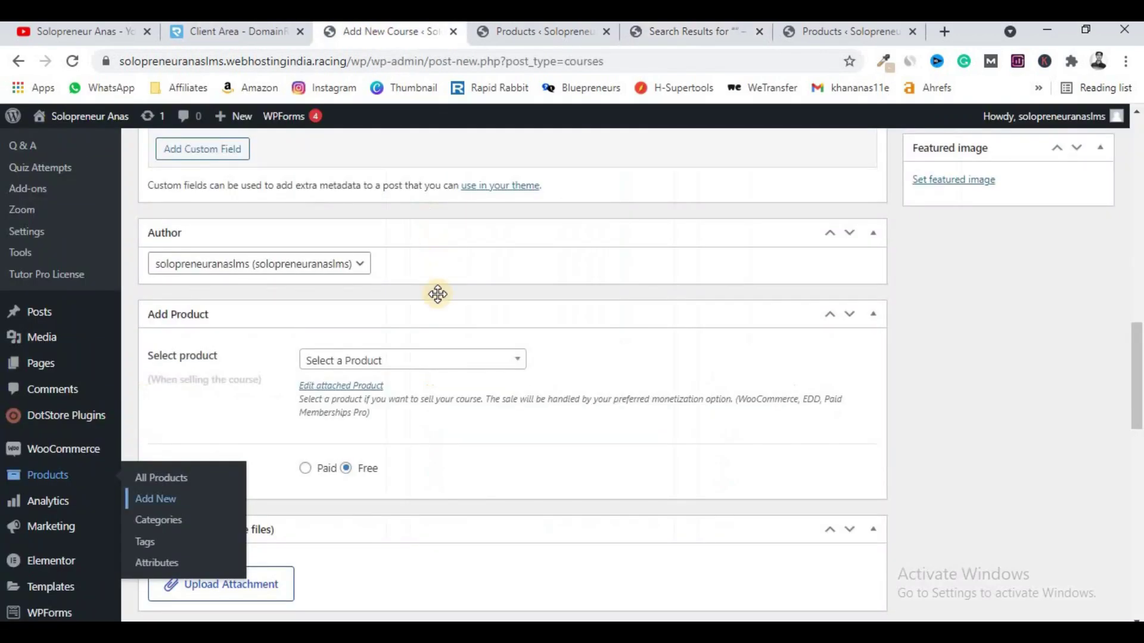
click(428, 365)
click(417, 442)
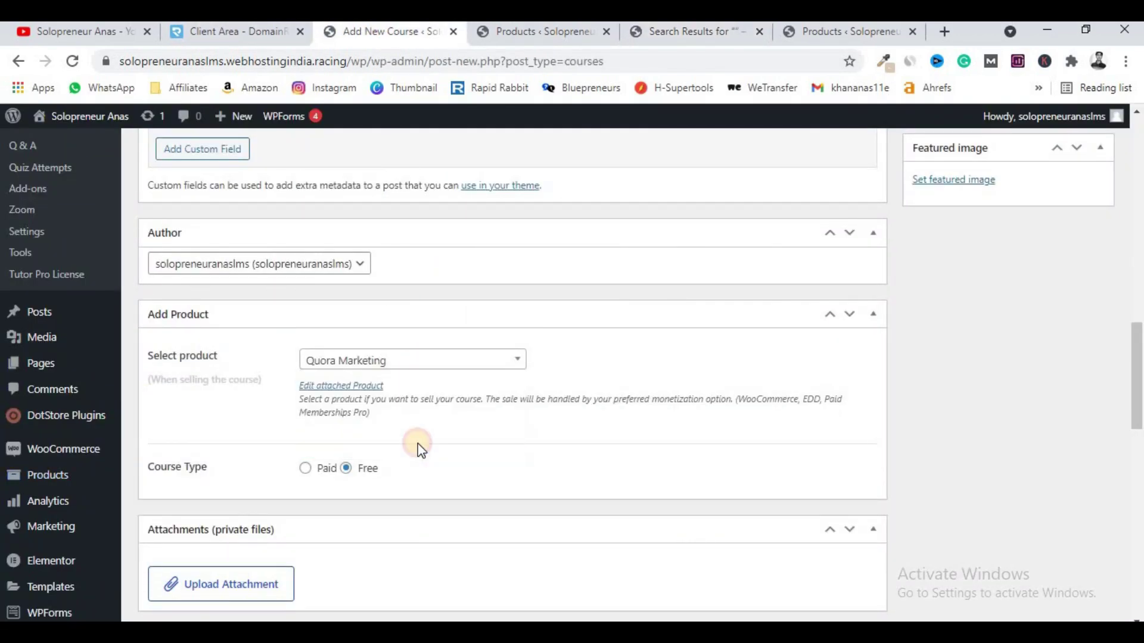
scroll(690, 311, down, 1)
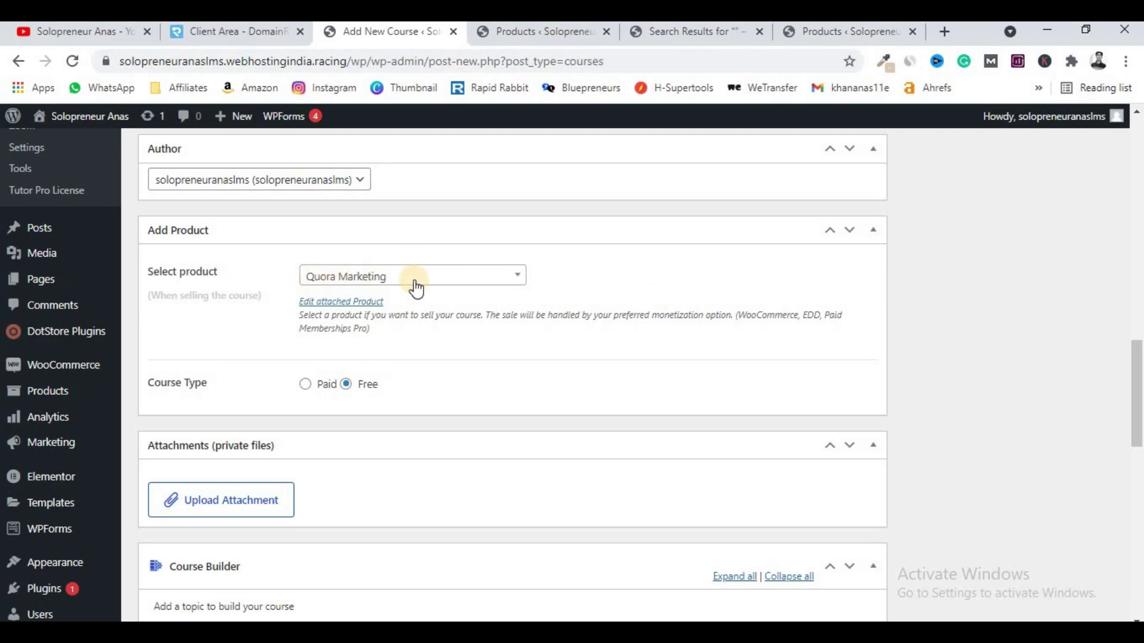
- Check the prices of the Quora Marketing products in the WooCommerce products list
click(543, 33)
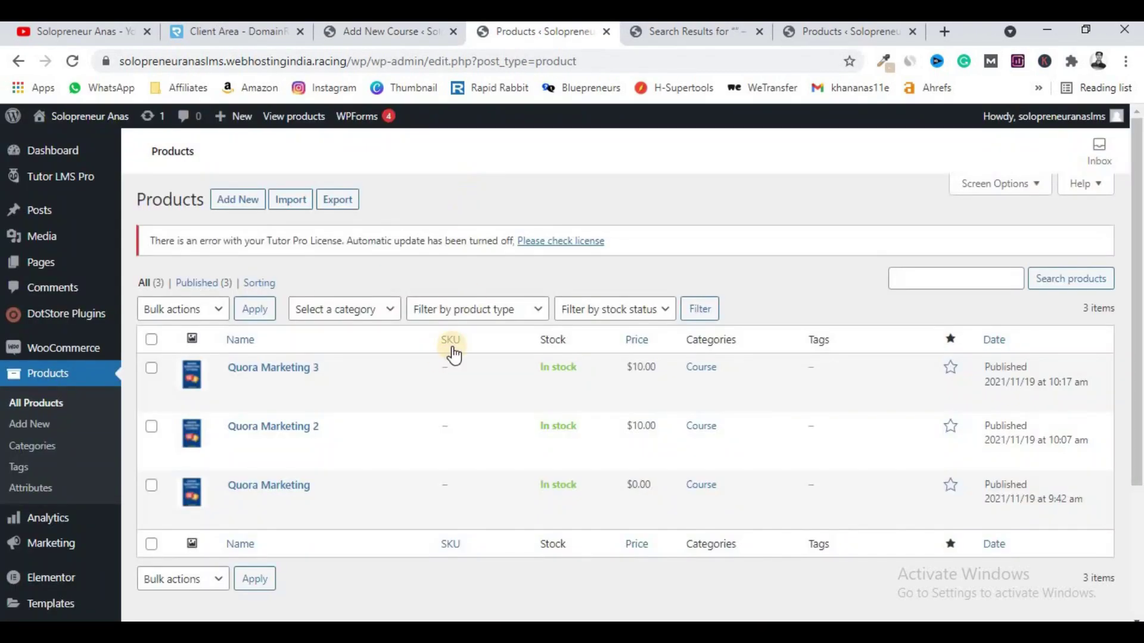
scroll(353, 399, down, 1)
click(641, 403)
click(539, 499)
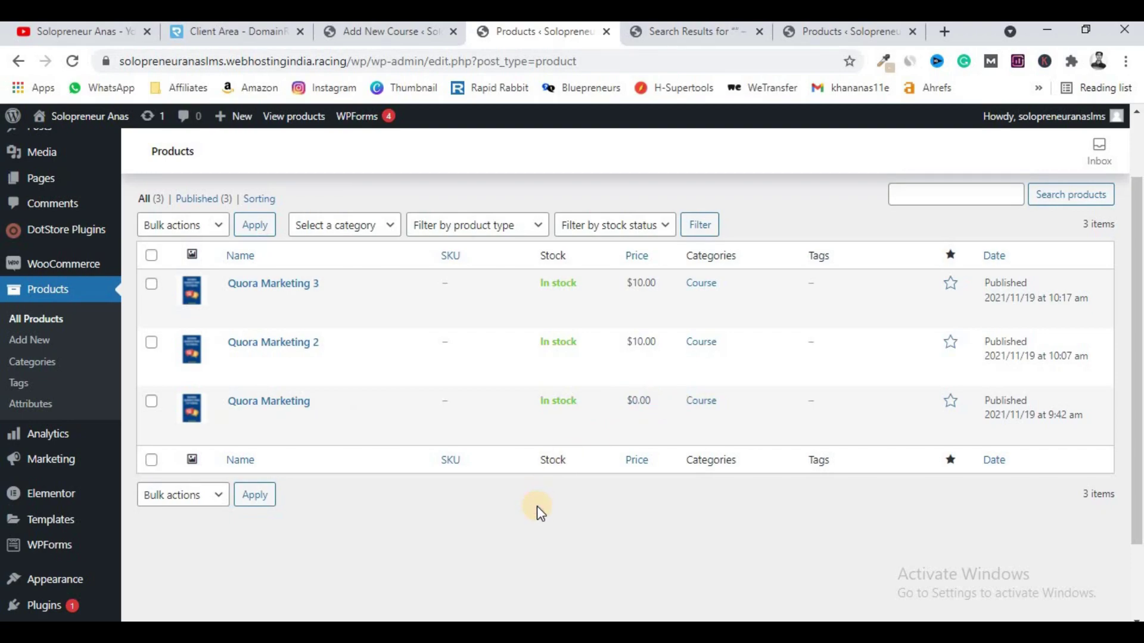
- Try the Paid course type on the new course and return it to Free
click(373, 33)
click(307, 302)
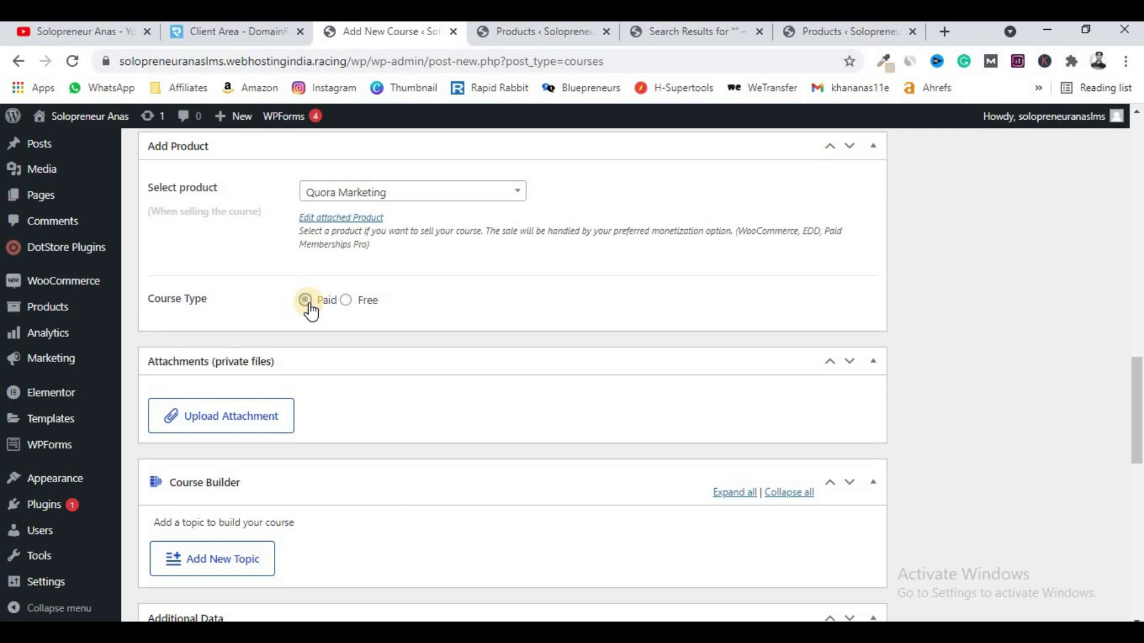
click(360, 303)
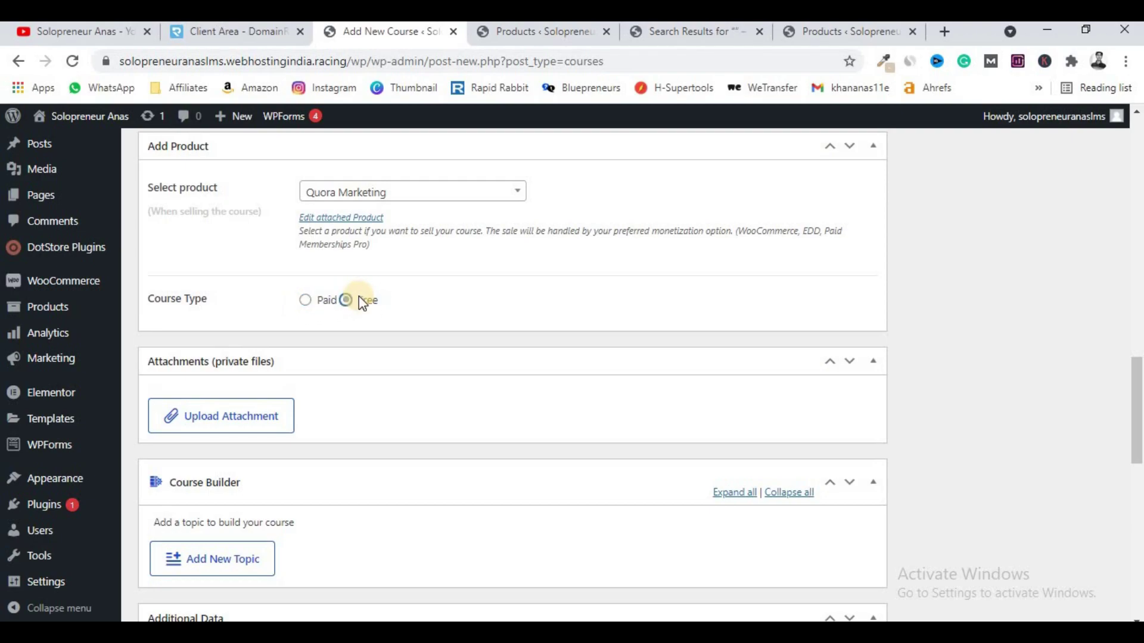
- Open the Add Topic form in the new course's Course Builder and examine its Topic Name and Topic Summary fields
scroll(360, 301, down, 3)
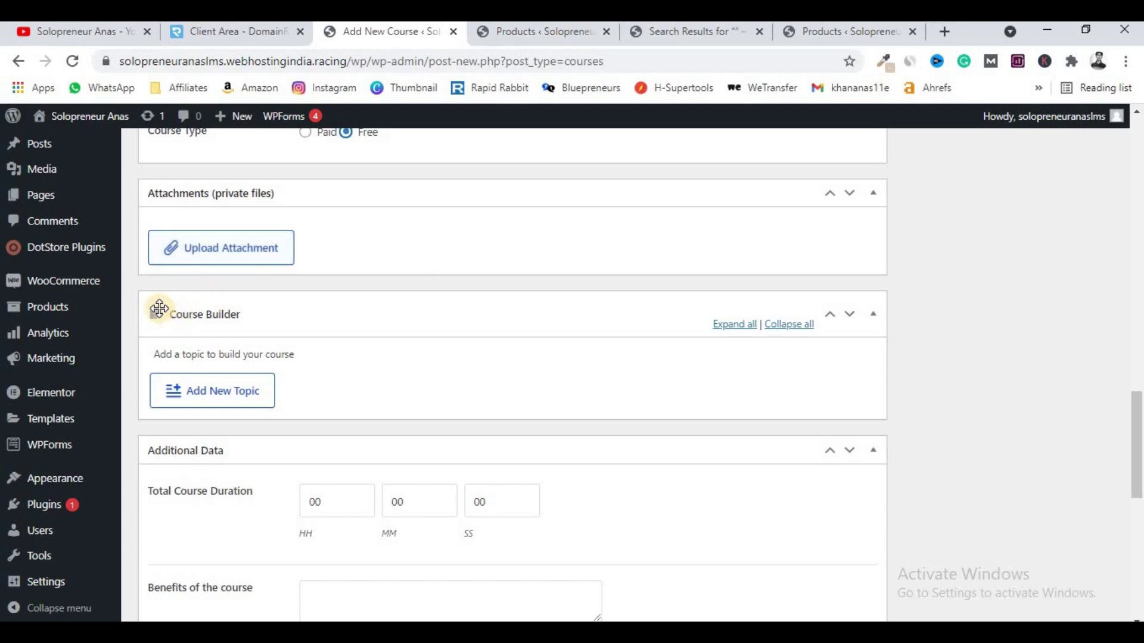
click(213, 381)
click(214, 384)
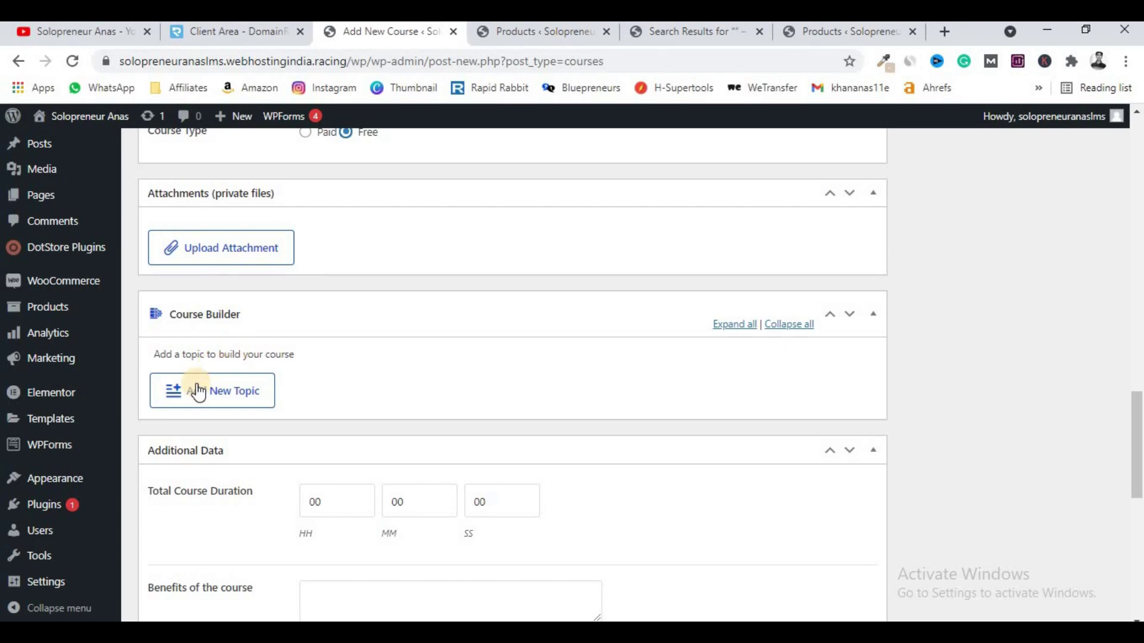
click(231, 391)
scroll(231, 393, down, 4)
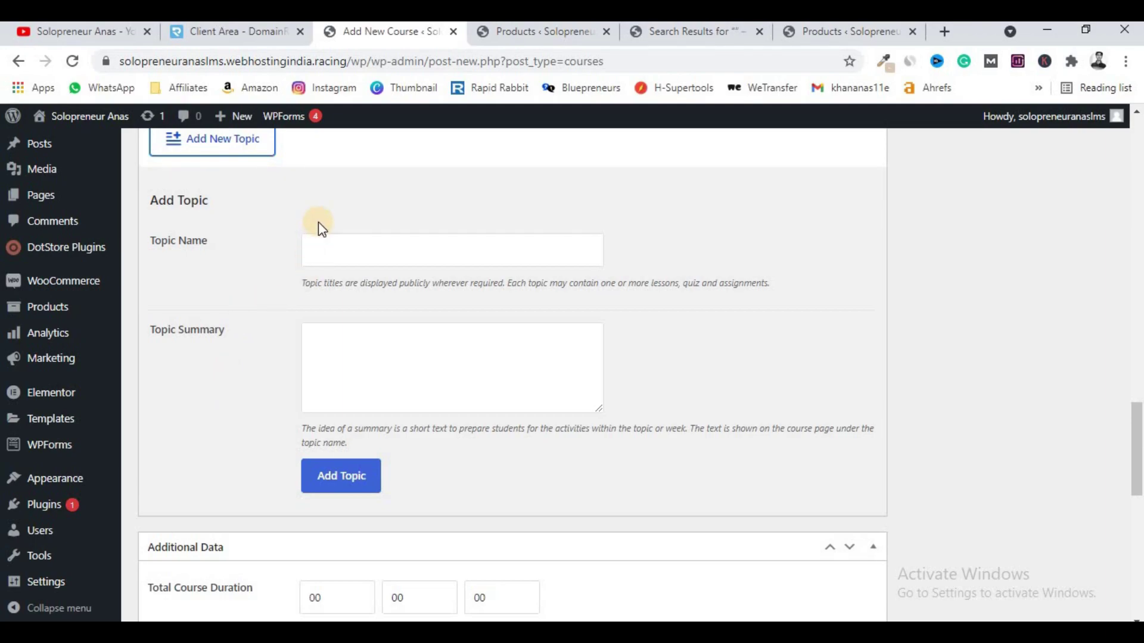
scroll(326, 244, up, 1)
click(395, 331)
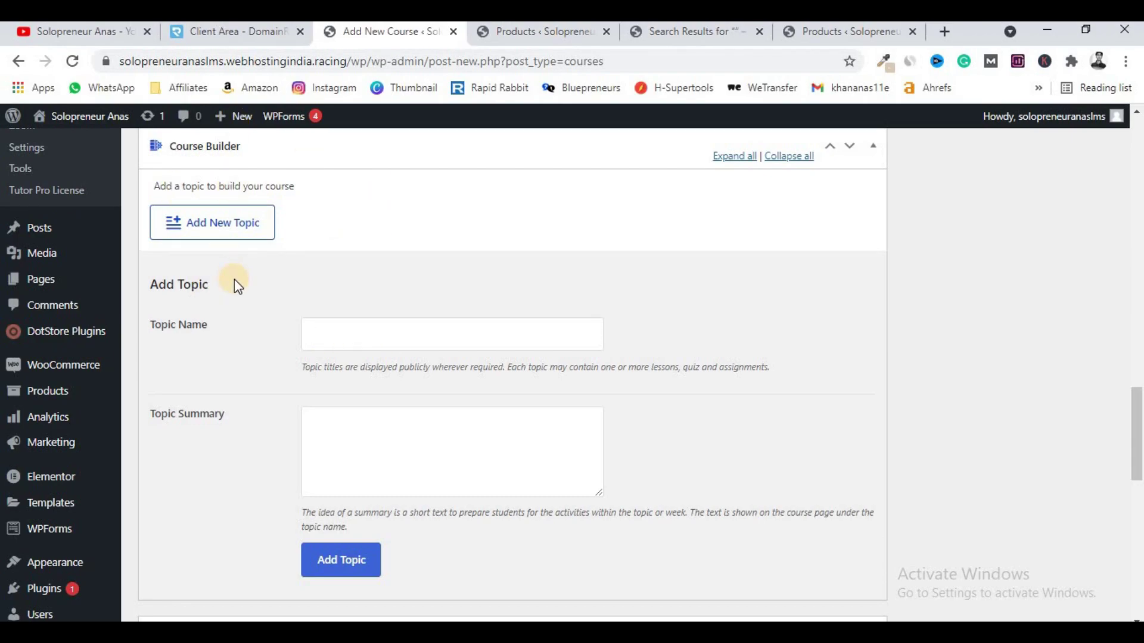
- Open the existing Quora Marketing course for editing from the Tutor LMS Pro courses list
scroll(234, 279, up, 3)
scroll(234, 280, up, 12)
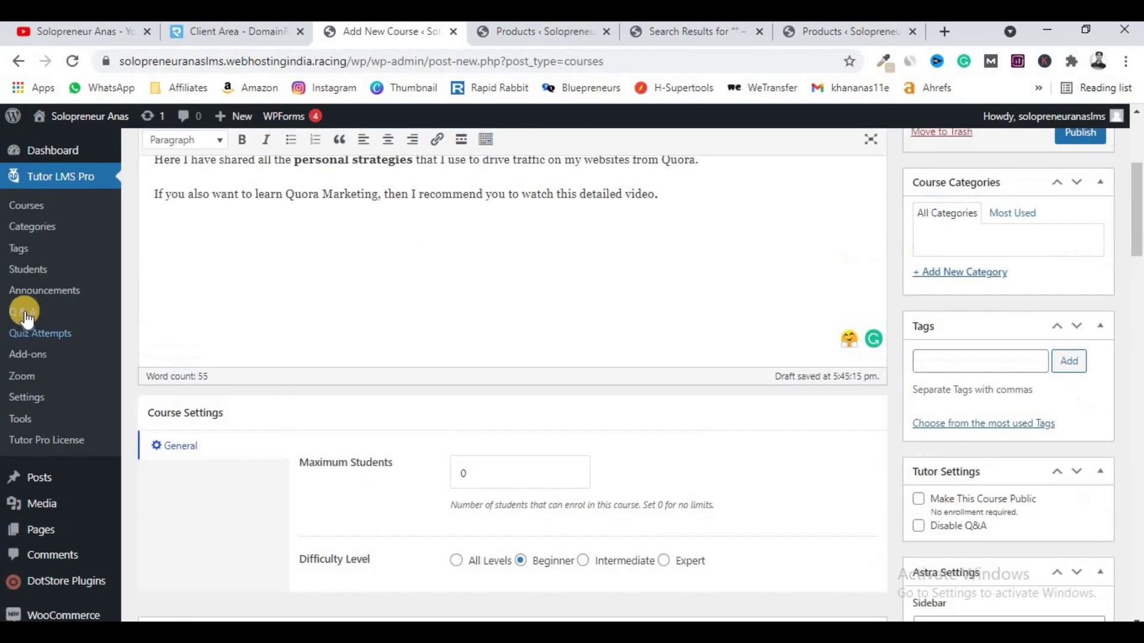
click(36, 204)
click(653, 156)
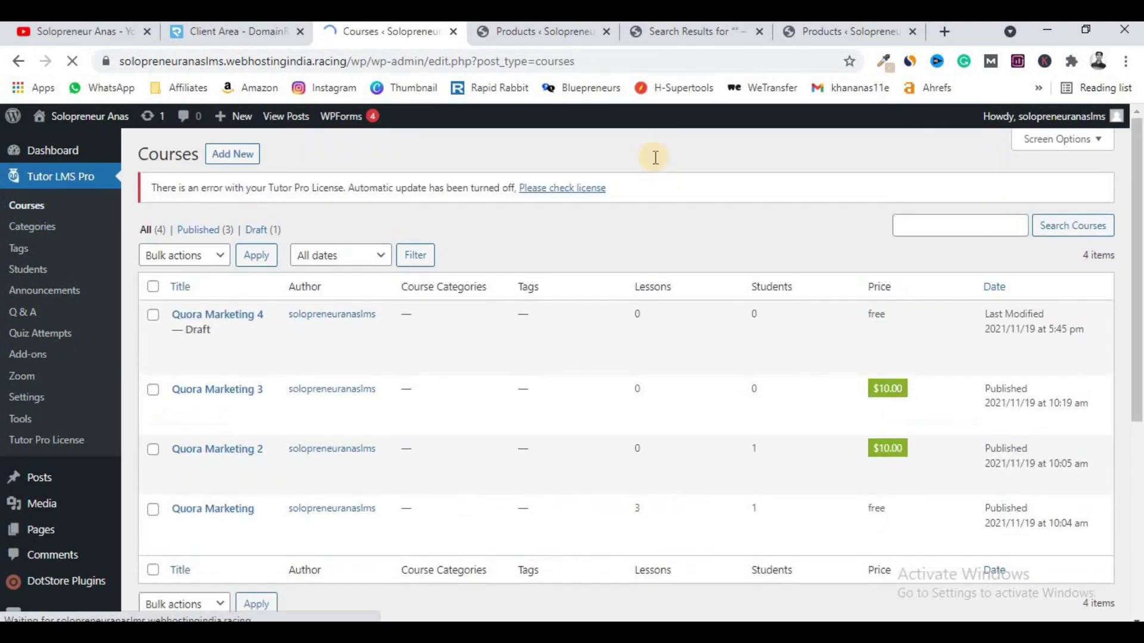
scroll(232, 290, down, 3)
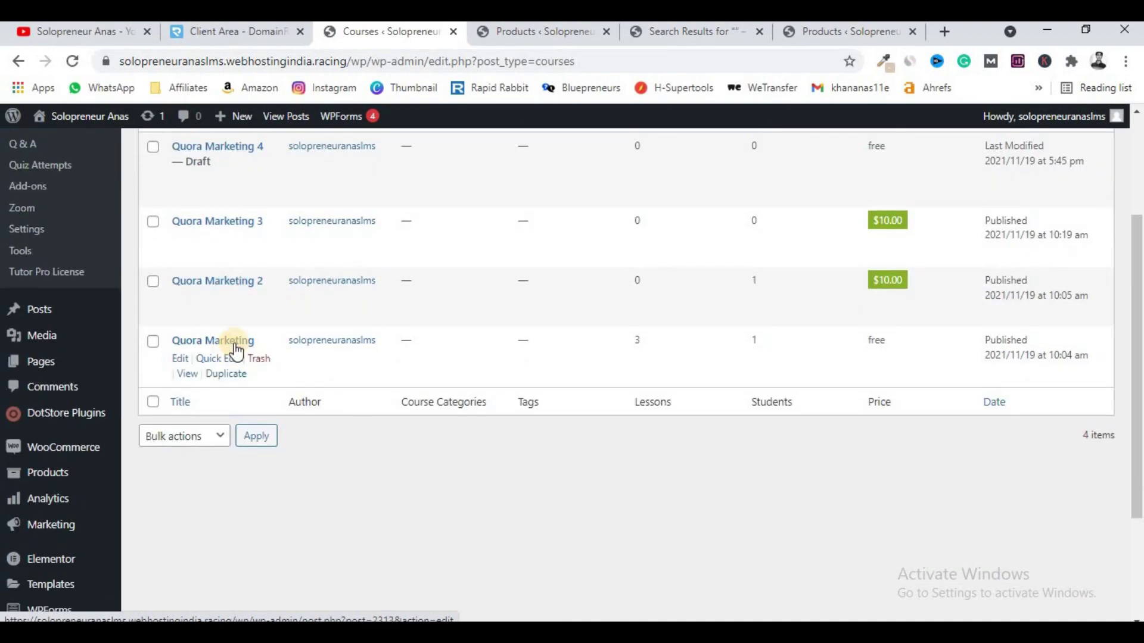
click(239, 344)
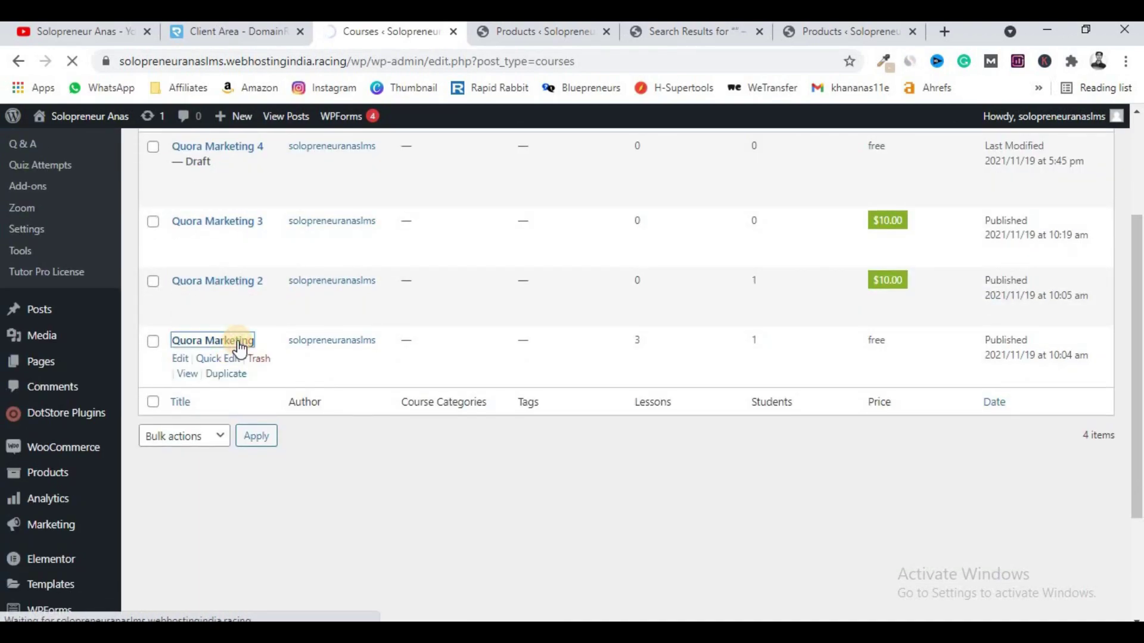
- Add a new topic named "xyz" without a summary in the Quora Marketing course's Course Builder
scroll(395, 281, down, 6)
scroll(396, 281, down, 15)
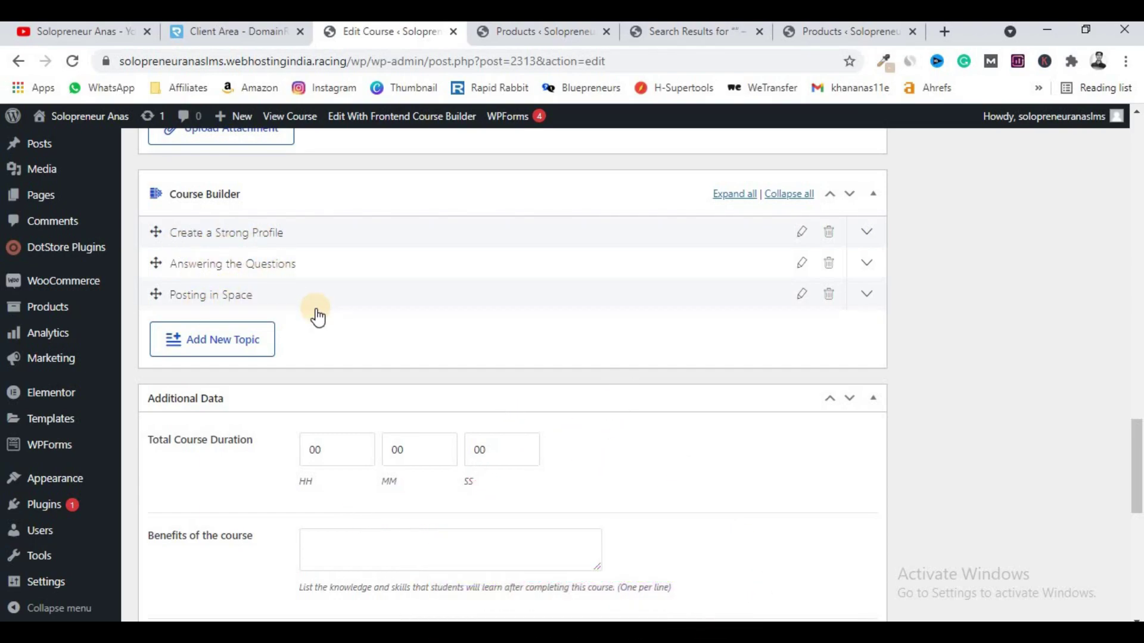
scroll(318, 317, up, 1)
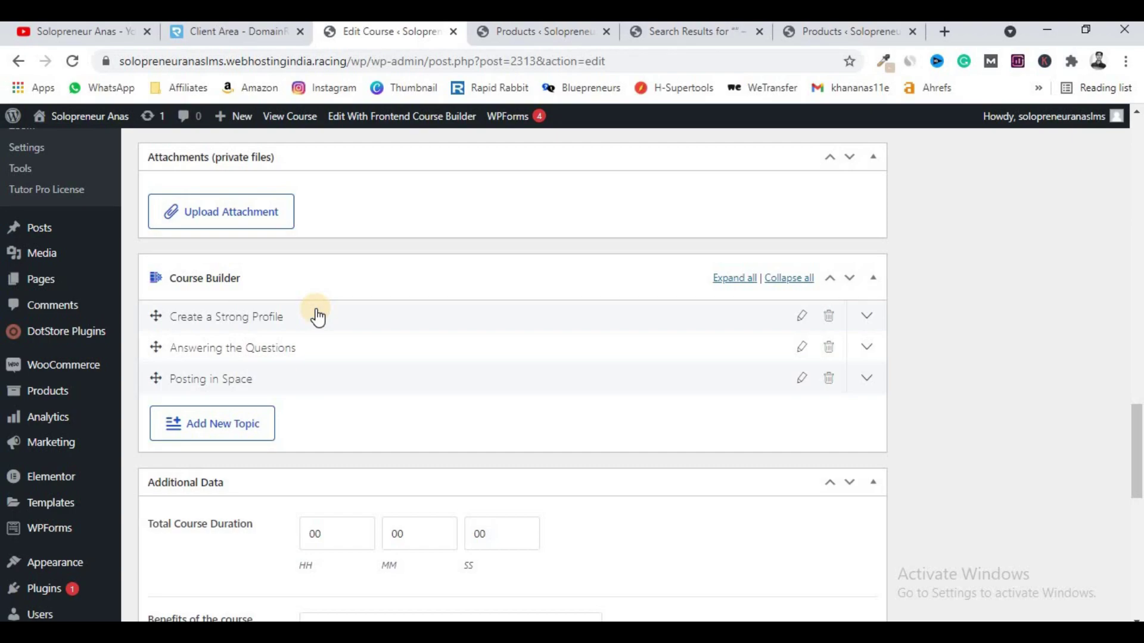
click(216, 423)
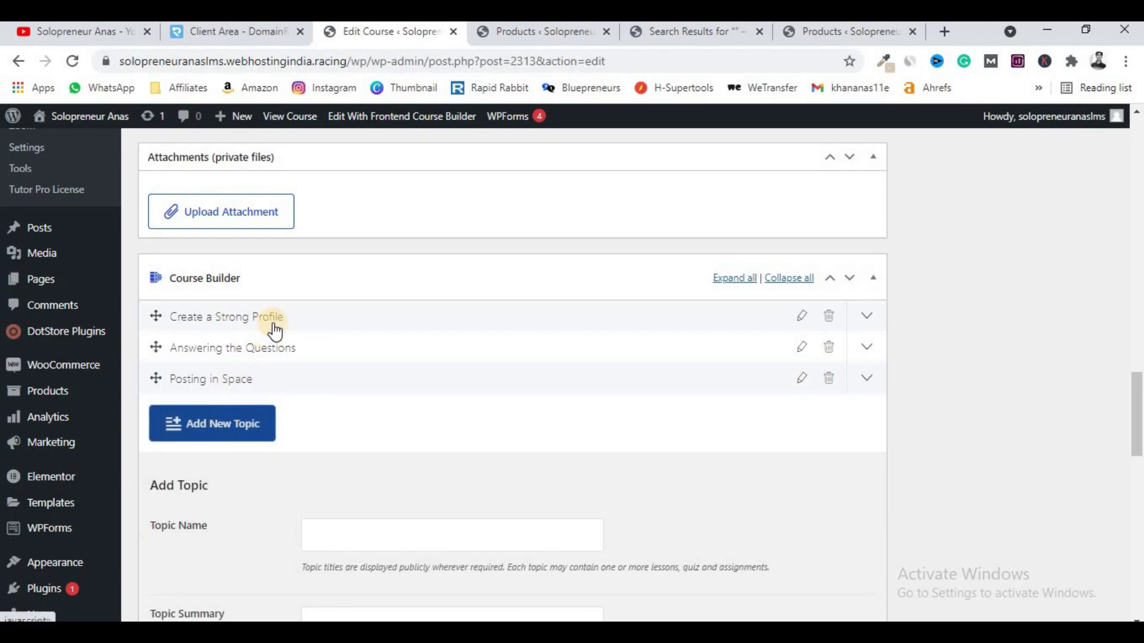
scroll(242, 388, down, 1)
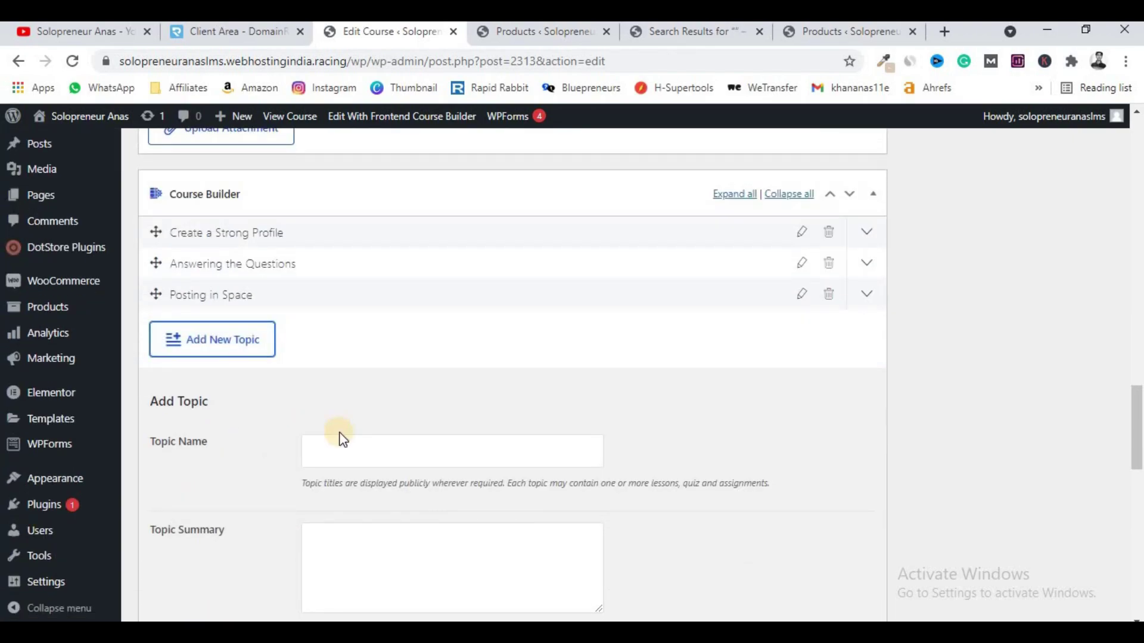
scroll(291, 309, down, 2)
click(383, 278)
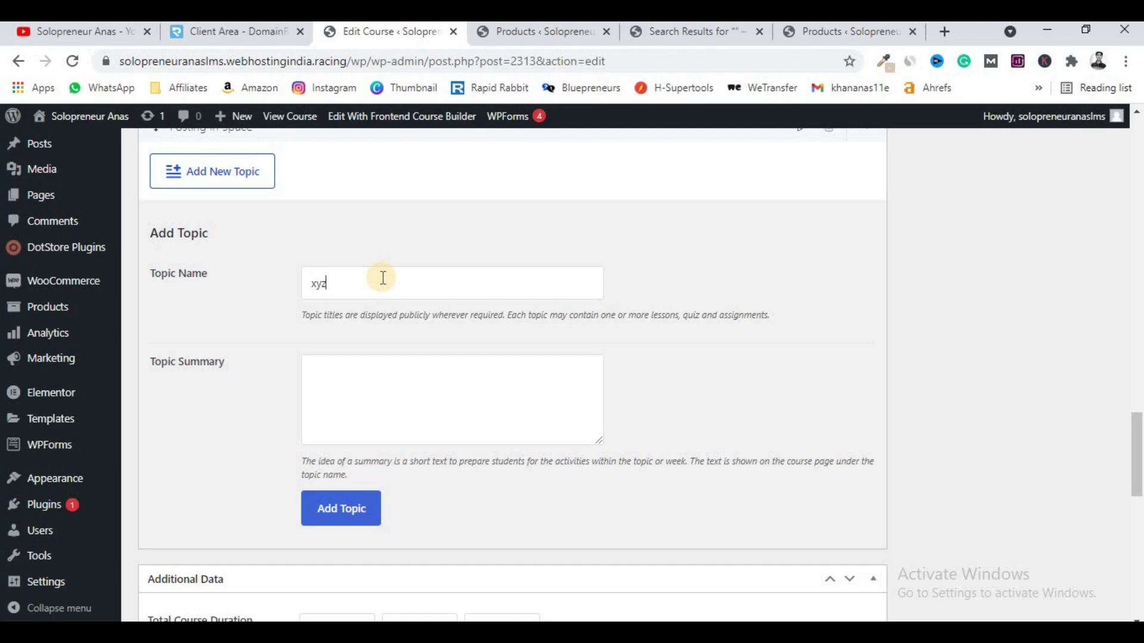
click(341, 510)
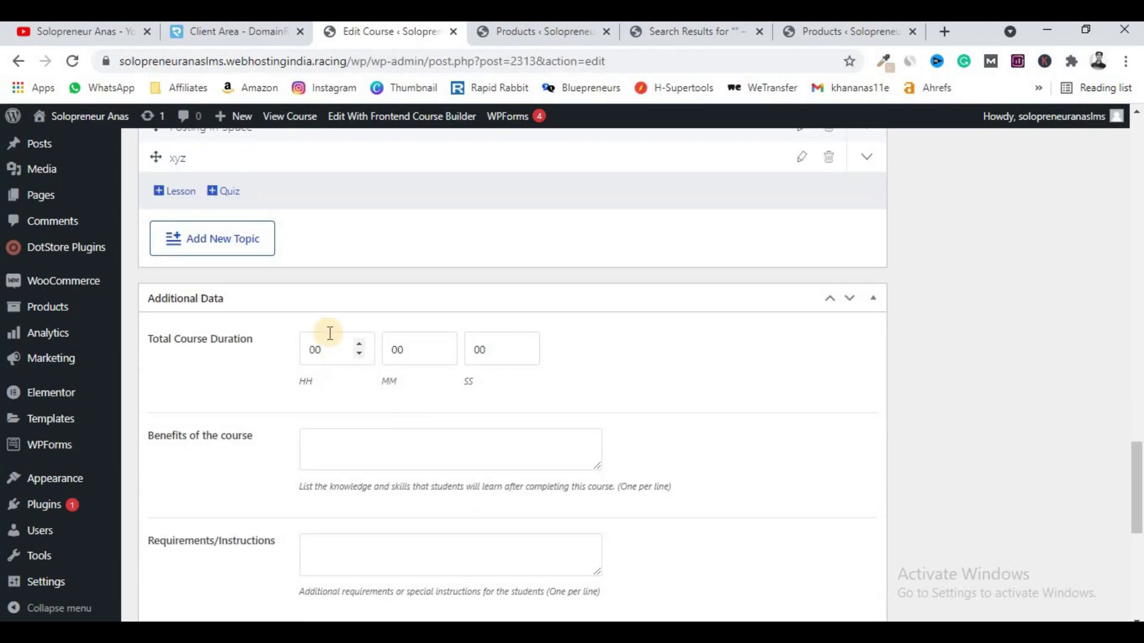
click(231, 249)
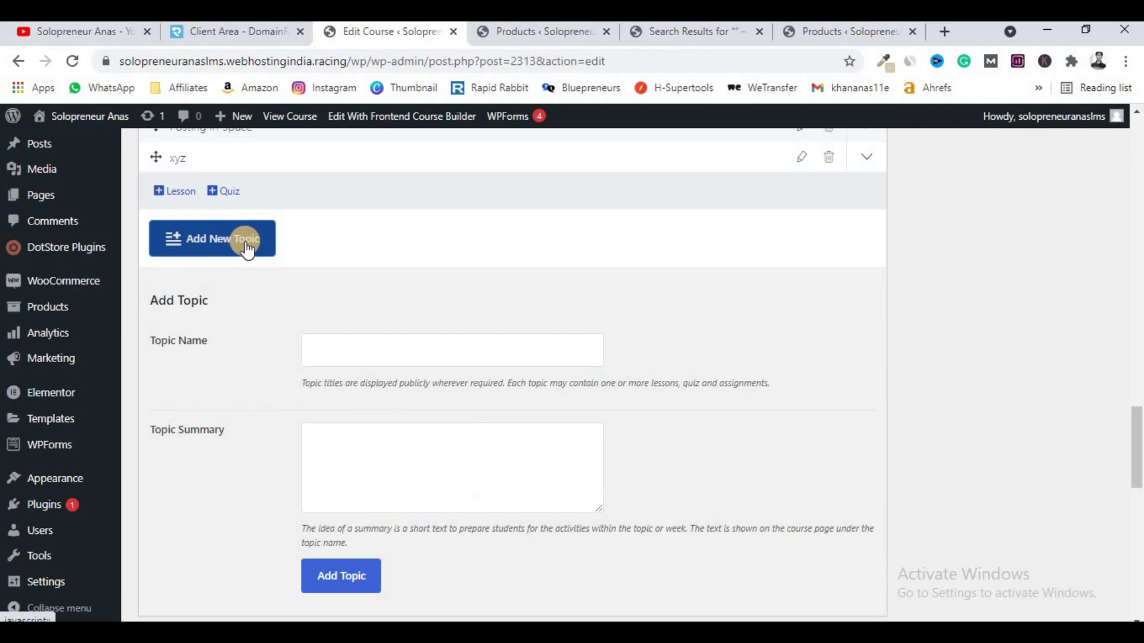
scroll(248, 250, up, 3)
click(227, 405)
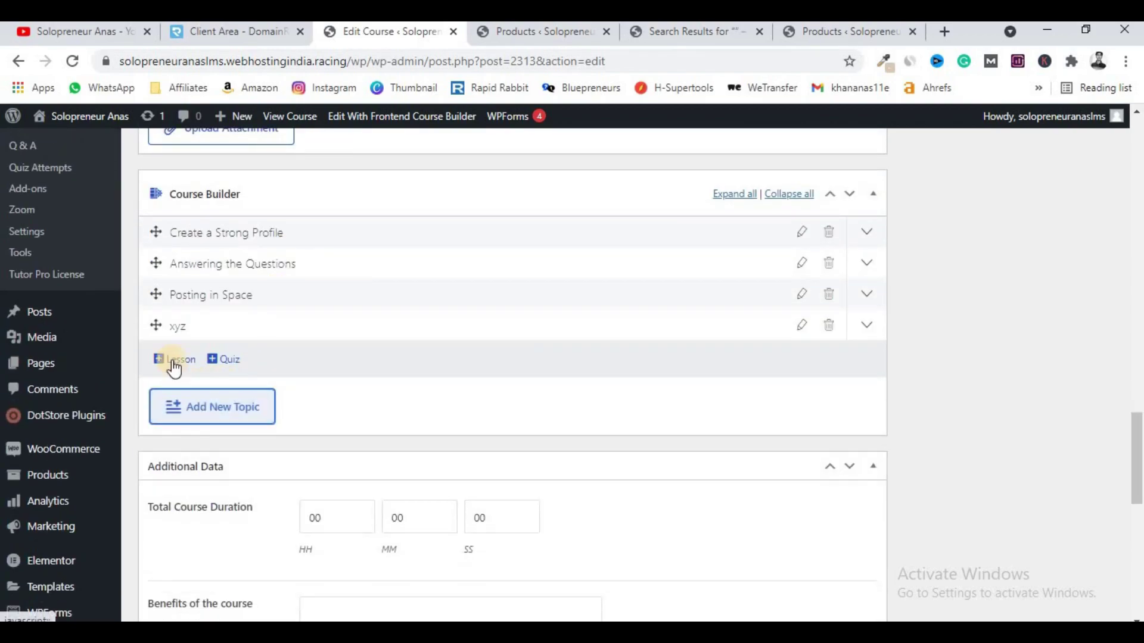
- Start a new lesson under the "xyz" topic and review its content, feature image, video source and playback time fields
click(230, 328)
click(230, 329)
click(175, 361)
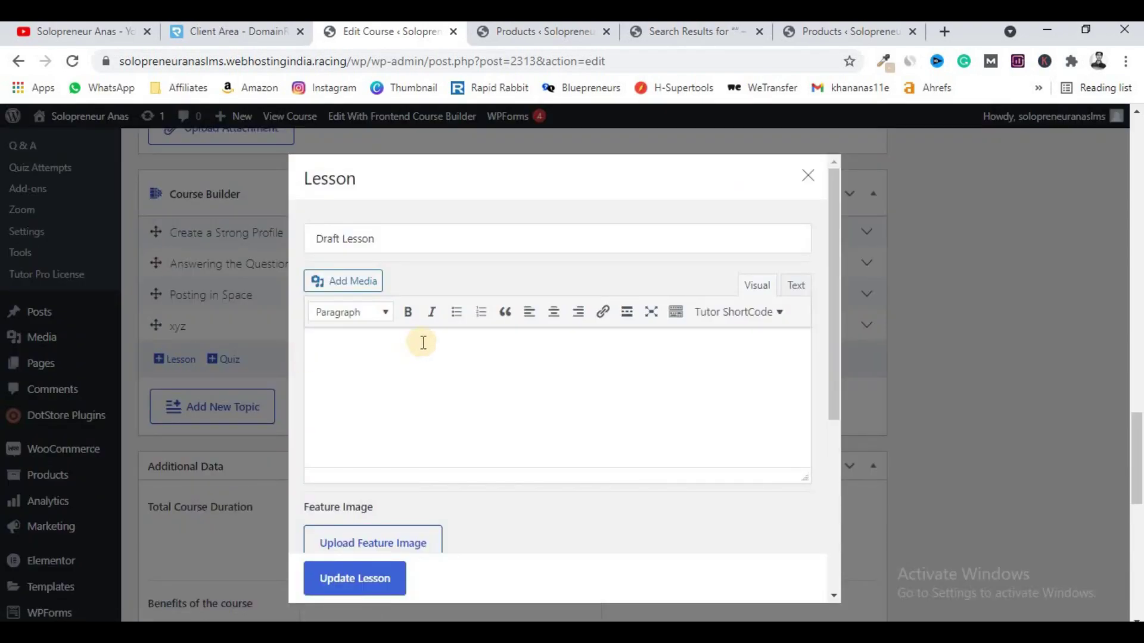
scroll(423, 343, down, 2)
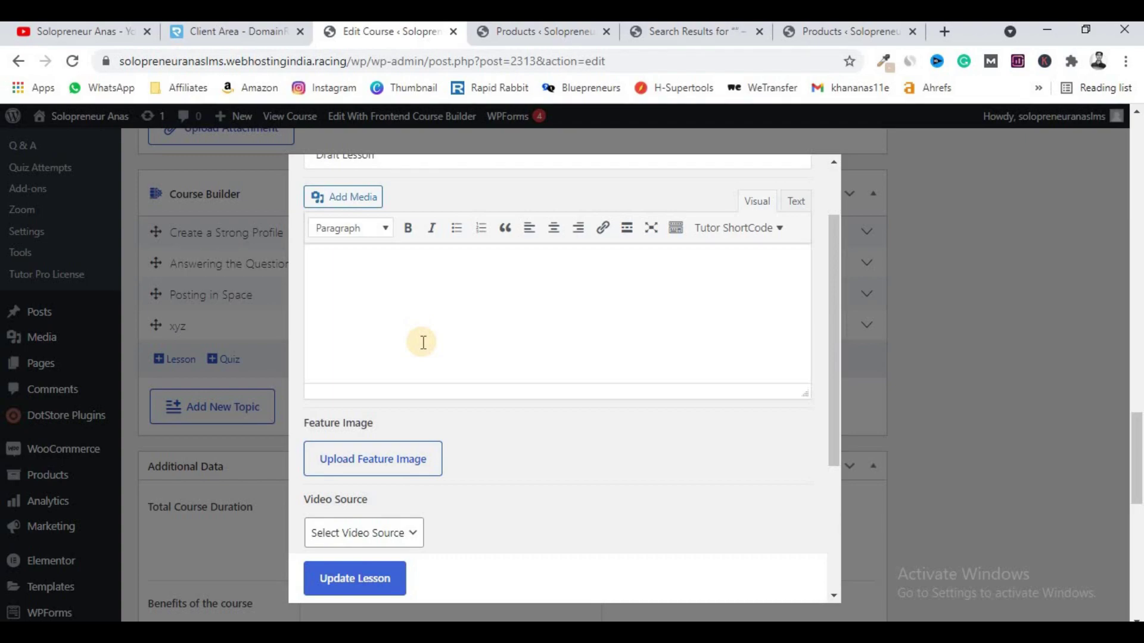
scroll(423, 343, down, 4)
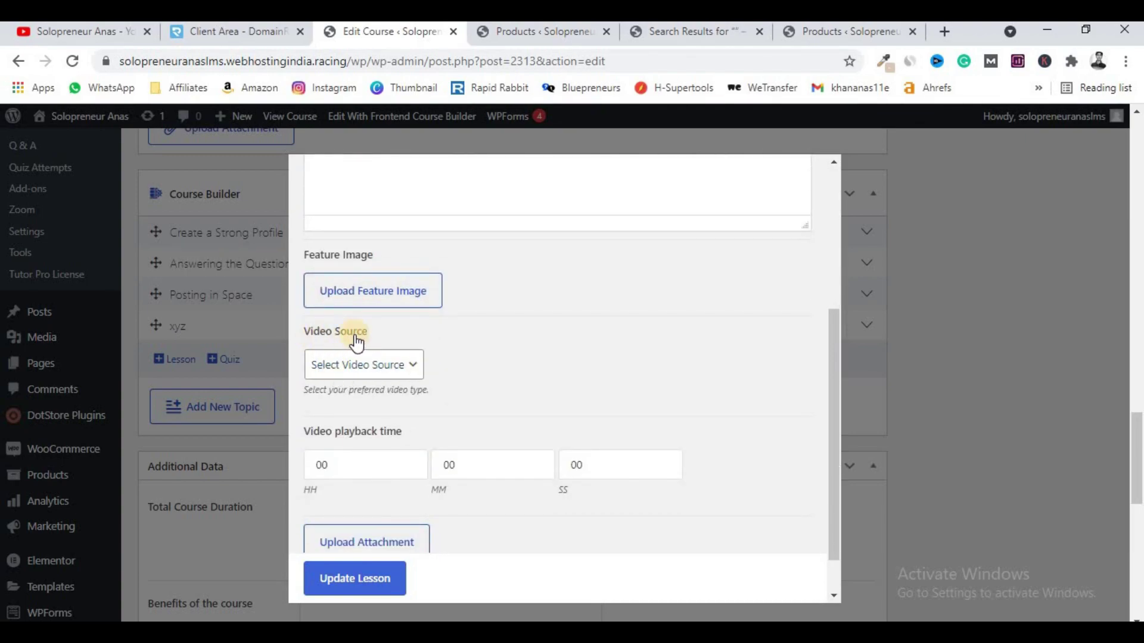
- Try Youtube as the new lesson's video source
click(374, 364)
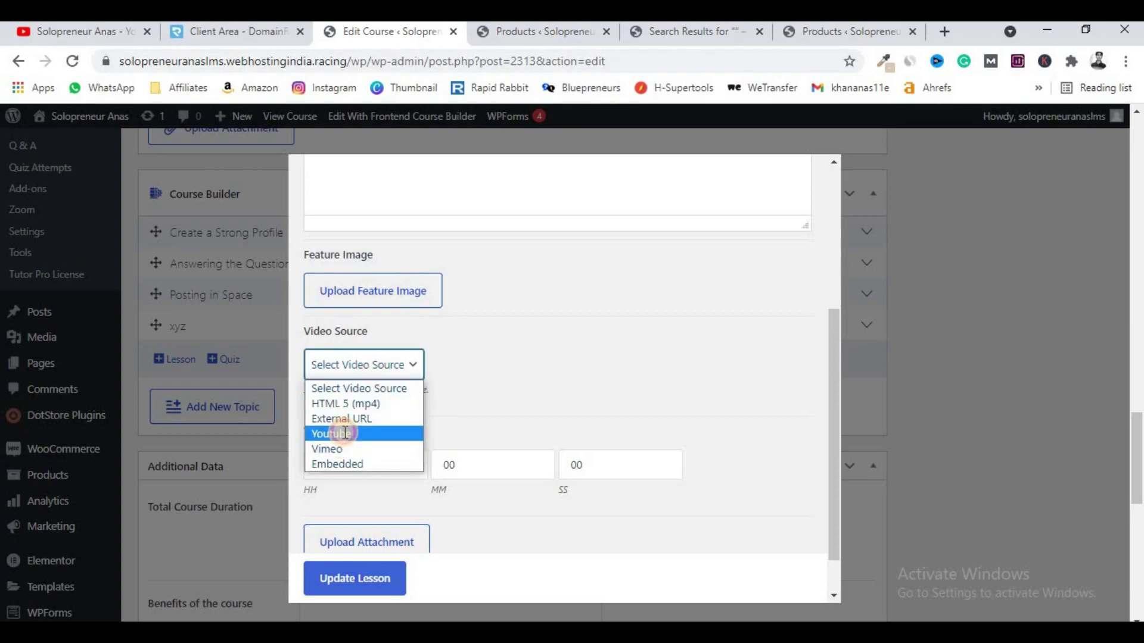
click(344, 432)
click(339, 424)
click(459, 377)
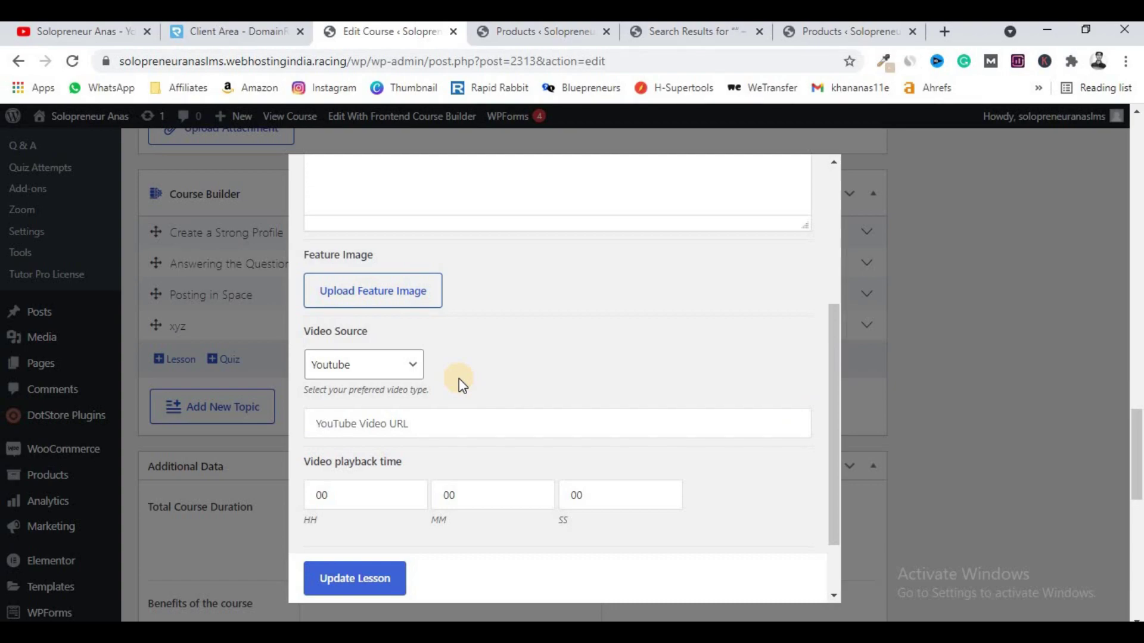
click(384, 368)
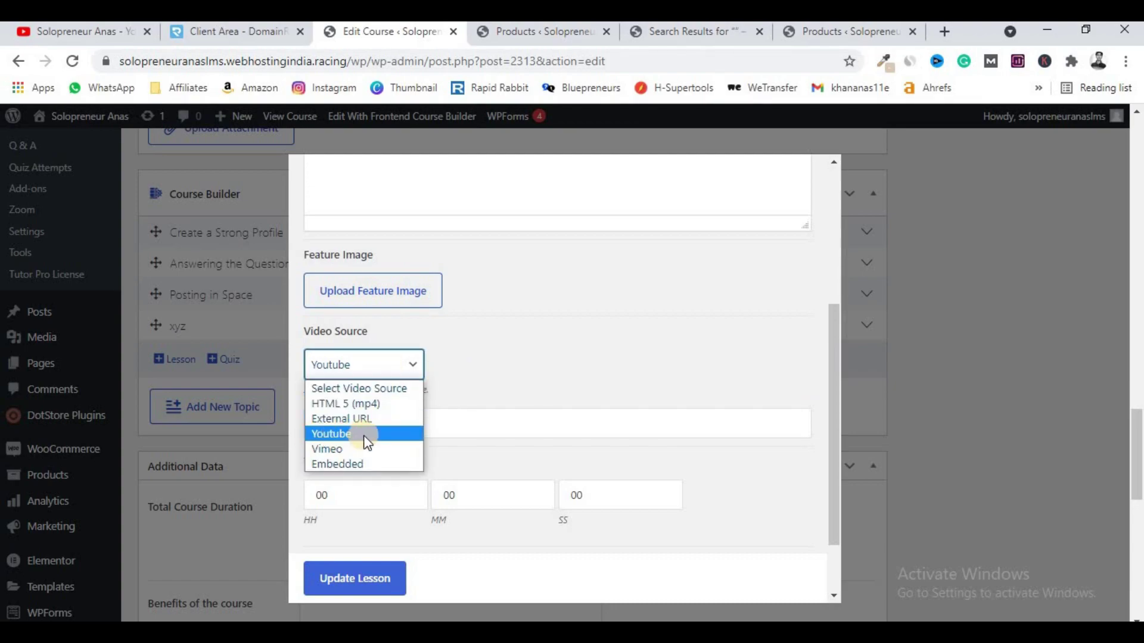
click(336, 438)
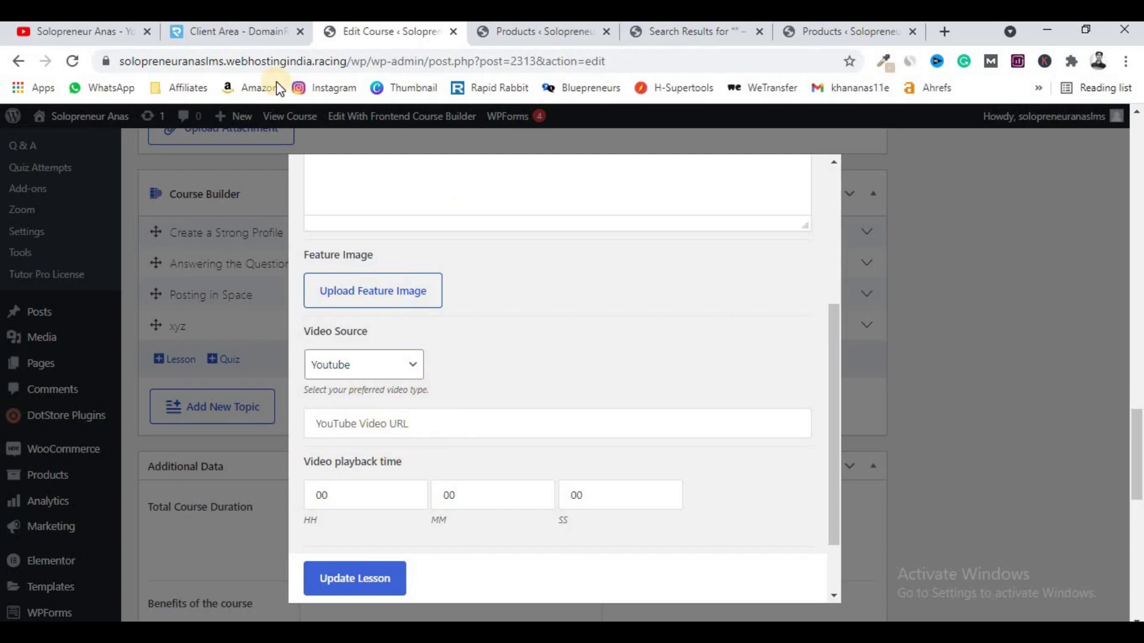
- Switch to the DomainRacer client area and open the product details of the LMS Master - LMS Pro service
click(258, 42)
scroll(236, 233, up, 3)
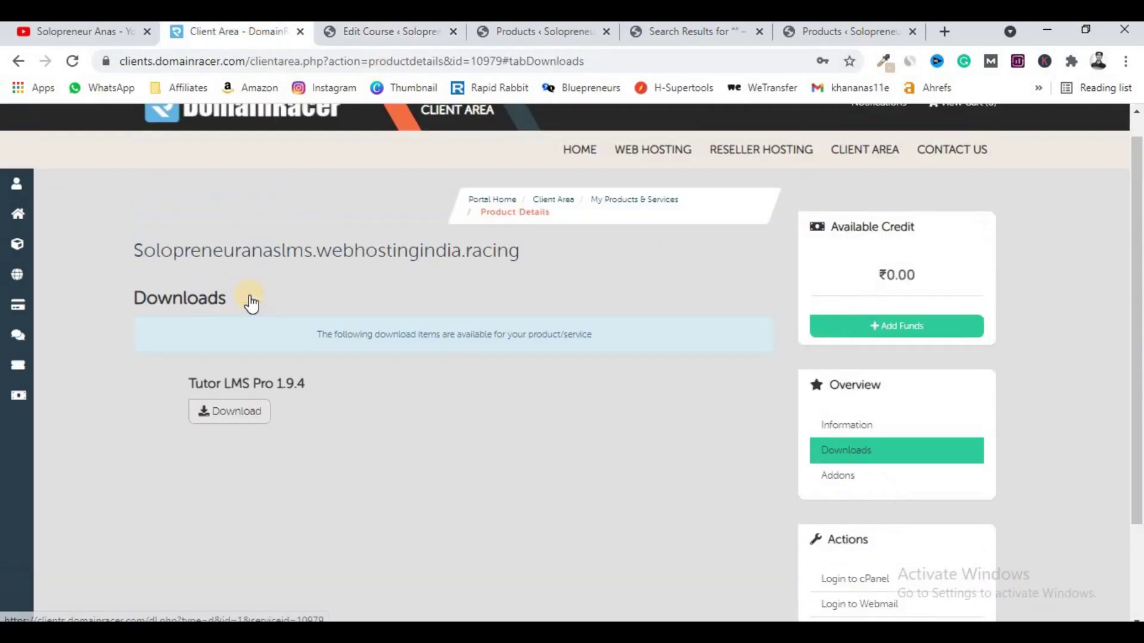
click(849, 177)
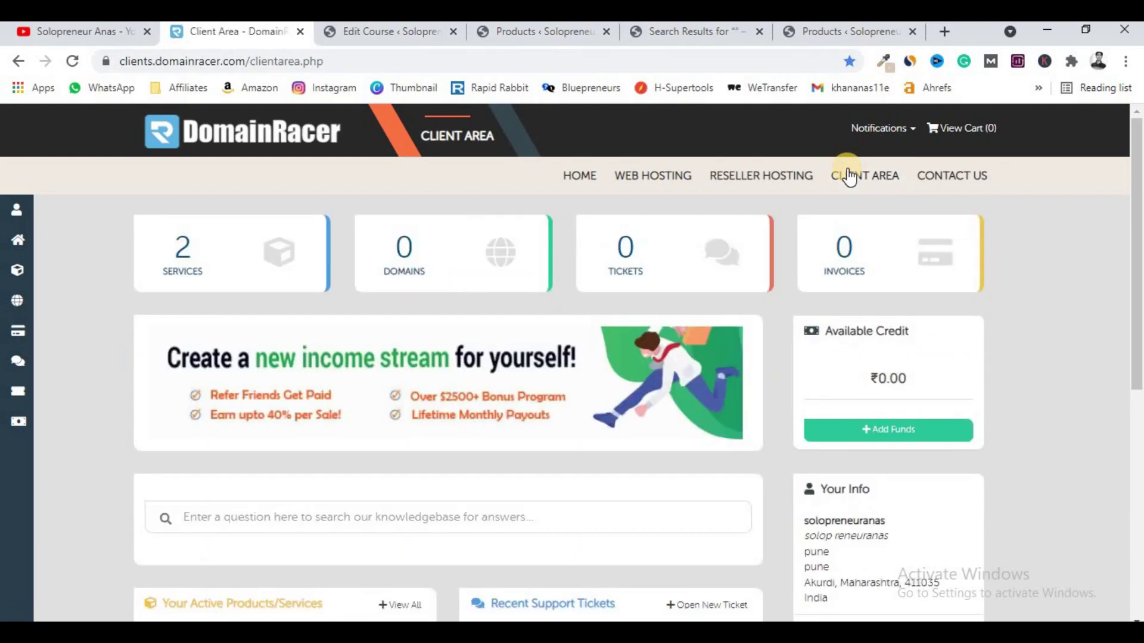
scroll(341, 252, down, 4)
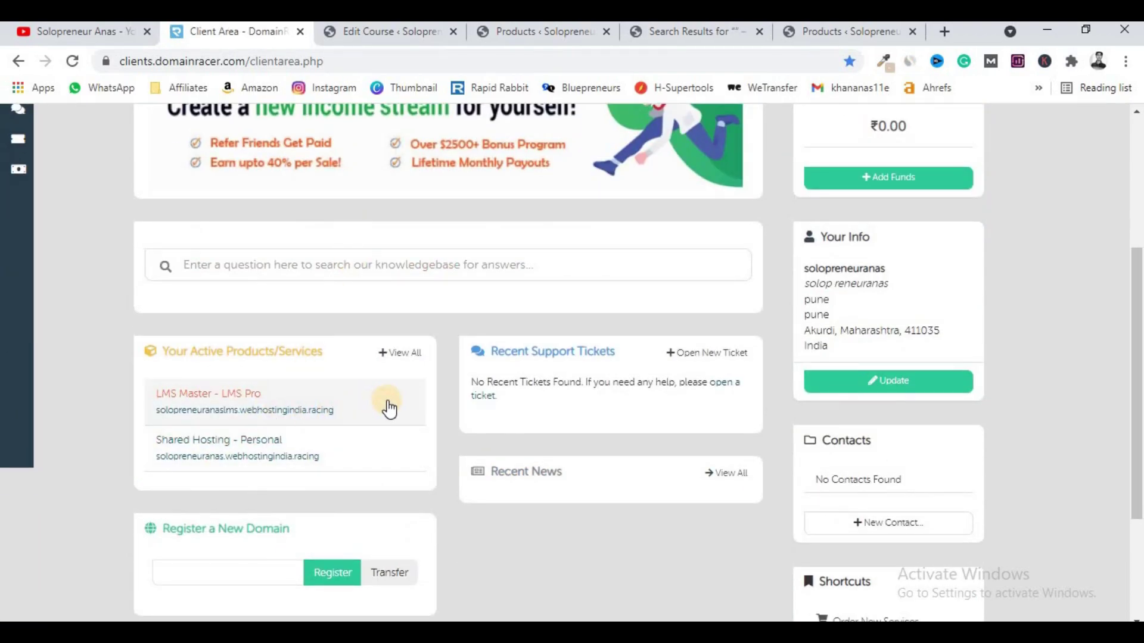
click(377, 415)
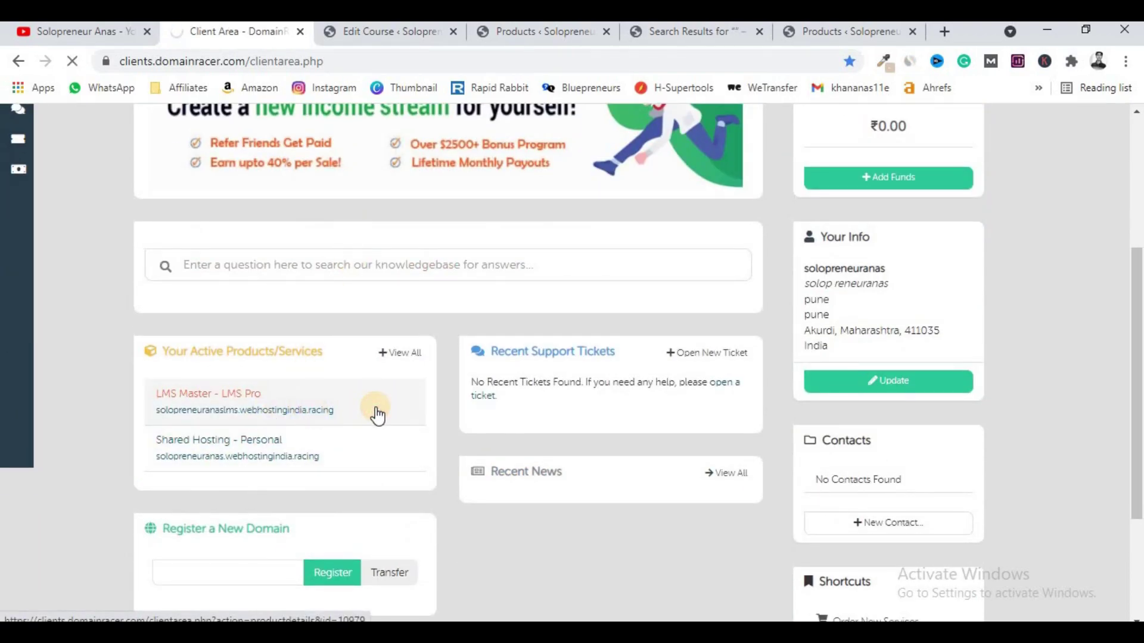
scroll(377, 415, down, 4)
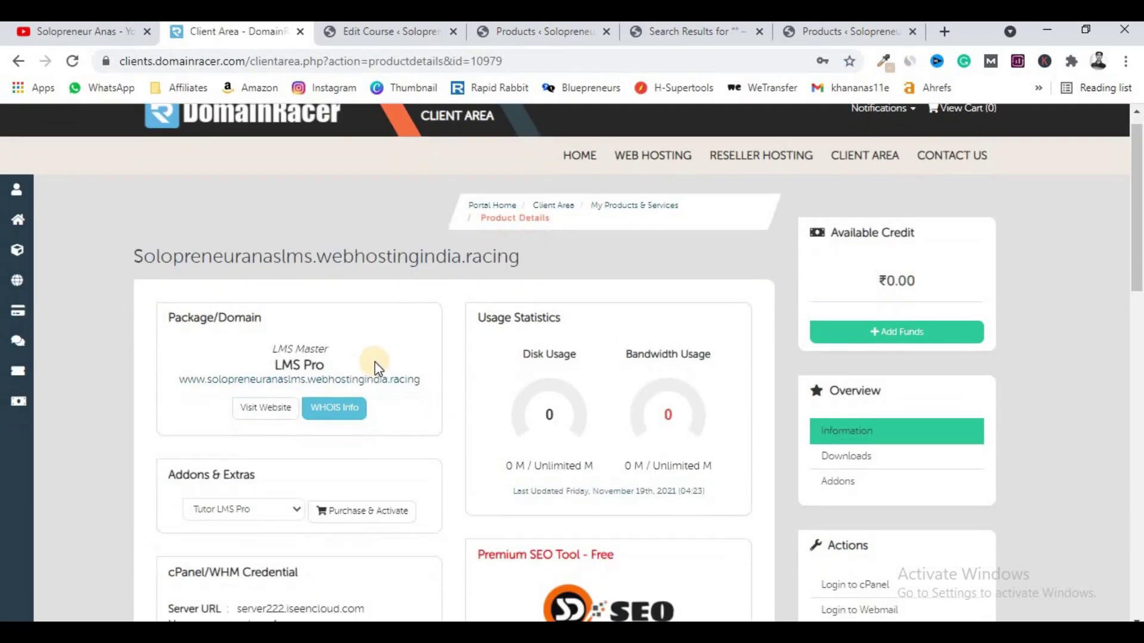
- Switch to the YouTube channel's uploads and copy the link address of the "How To Get Traffic From Quora" video
click(95, 38)
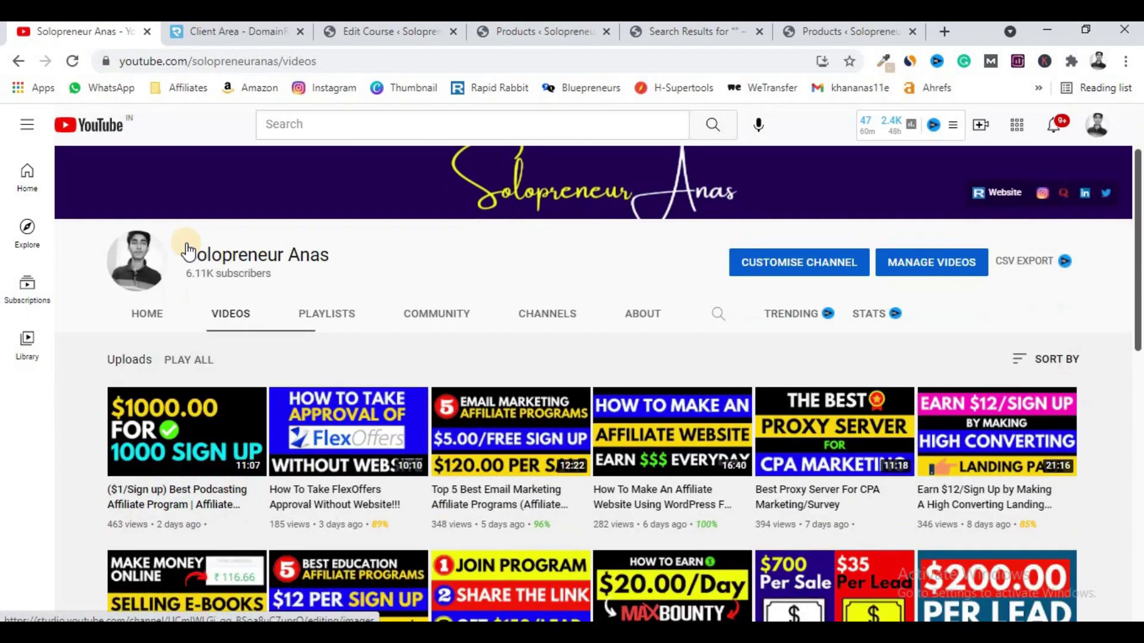
scroll(188, 298, down, 2)
scroll(188, 333, down, 5)
scroll(357, 310, down, 3)
right_click(312, 322)
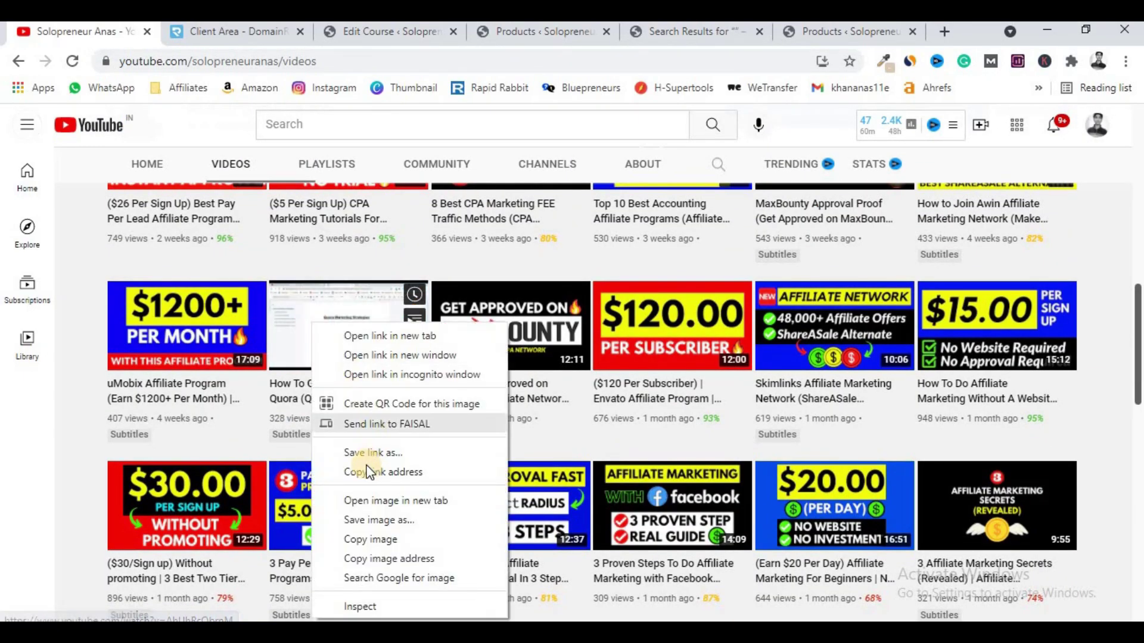
click(368, 473)
- Return to the DomainRacer service details and open the Premium YT Video Solution platform
click(239, 33)
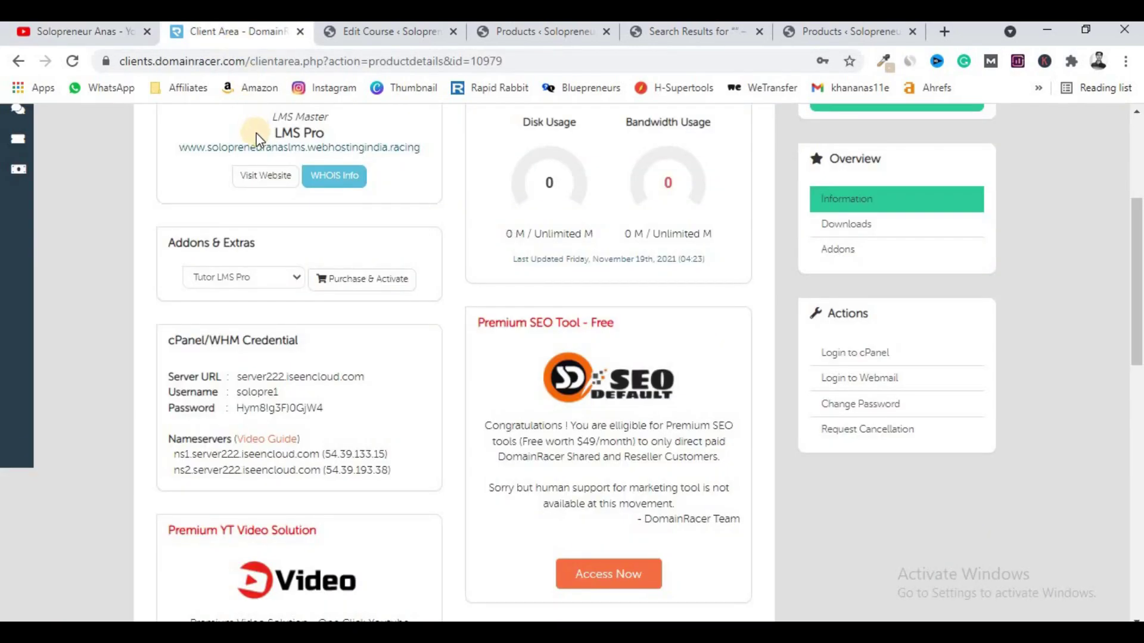
scroll(256, 137, up, 2)
scroll(321, 352, down, 5)
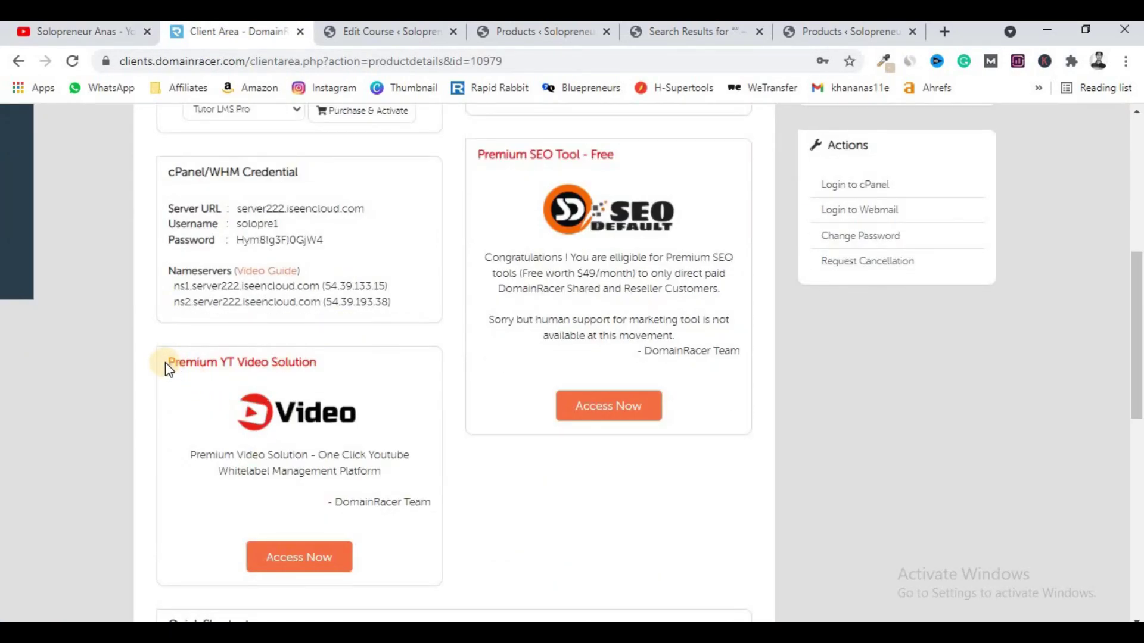
drag(167, 362, 327, 365)
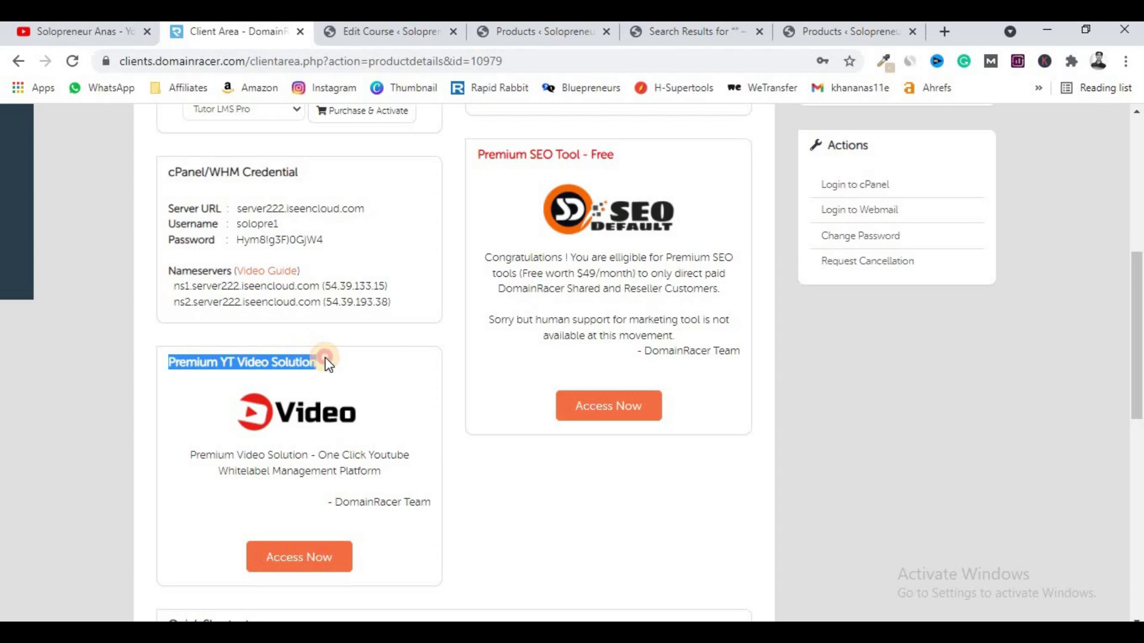
click(327, 365)
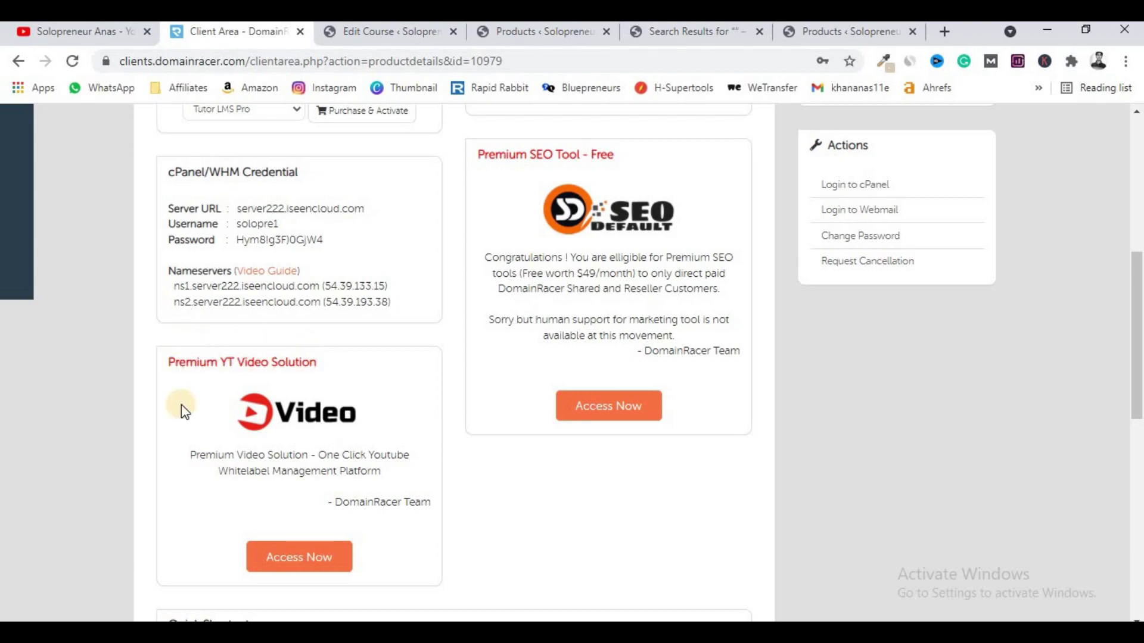
click(90, 31)
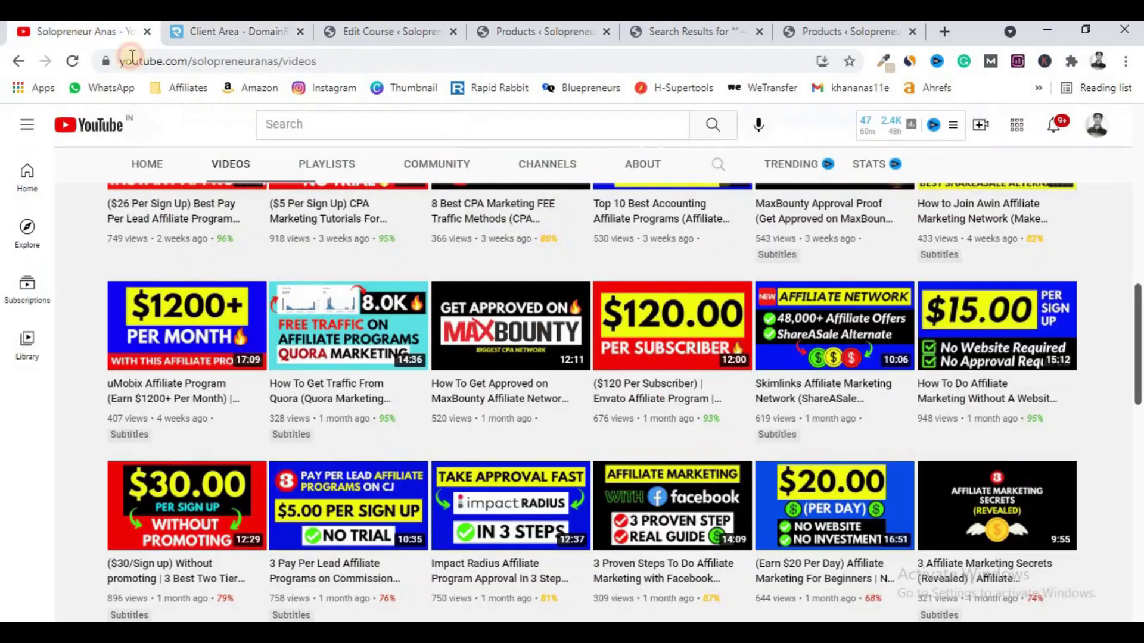
click(241, 38)
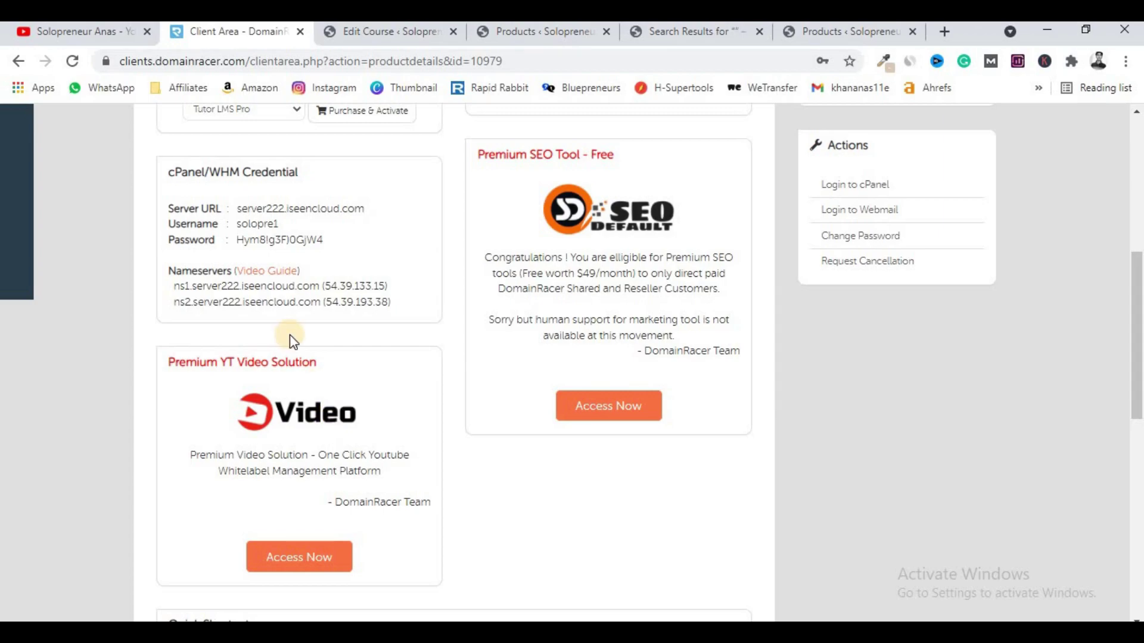
click(305, 558)
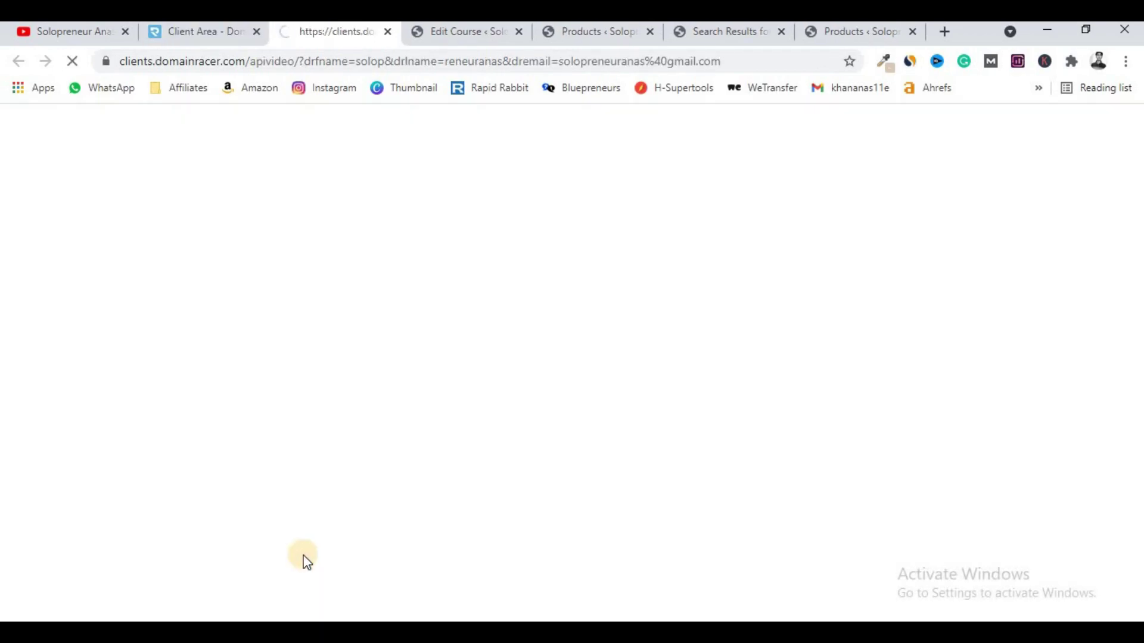
click(67, 41)
click(306, 34)
click(423, 316)
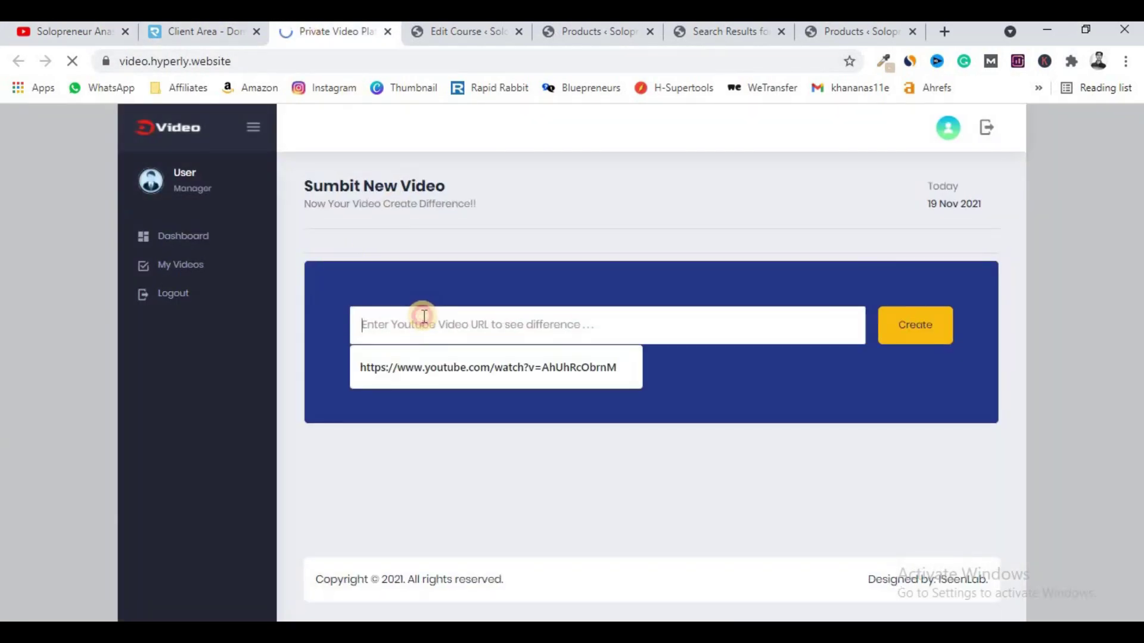
click(477, 367)
click(924, 336)
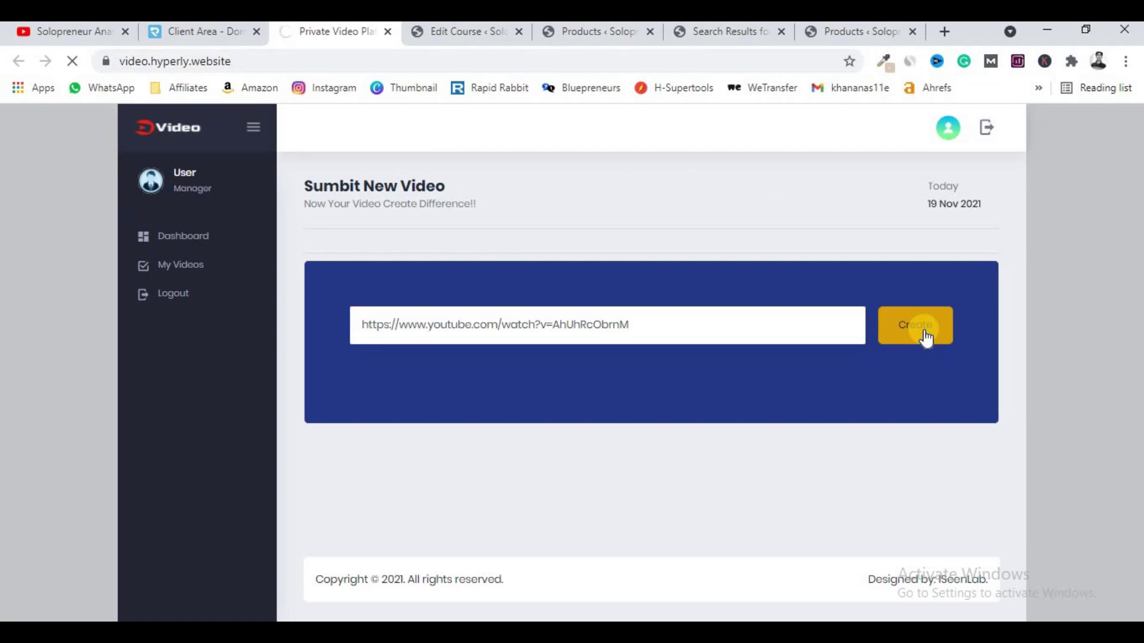
scroll(924, 334, down, 7)
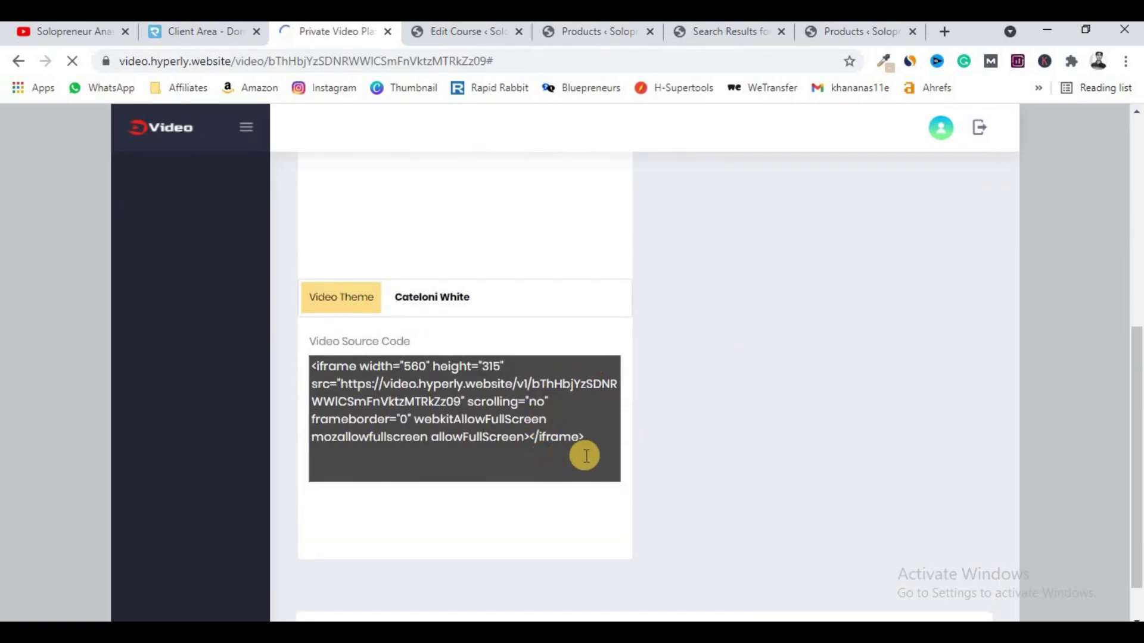
drag(590, 437, 277, 358)
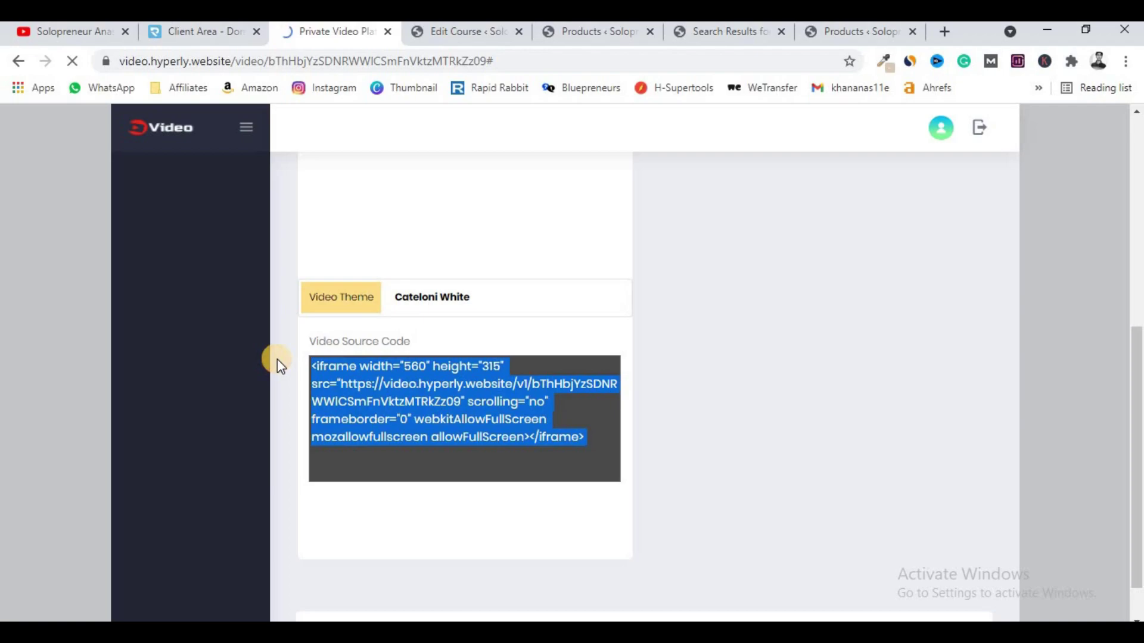
- Back in the course's lesson, set the video source to Embedded, paste the copied iframe code and update the lesson
click(438, 32)
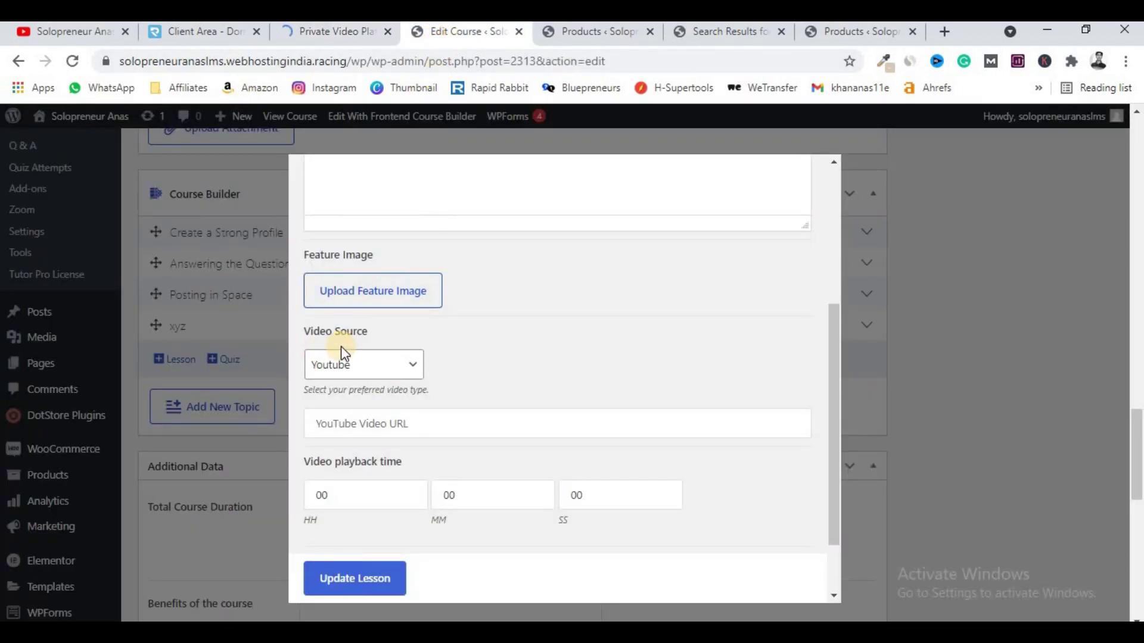
click(353, 367)
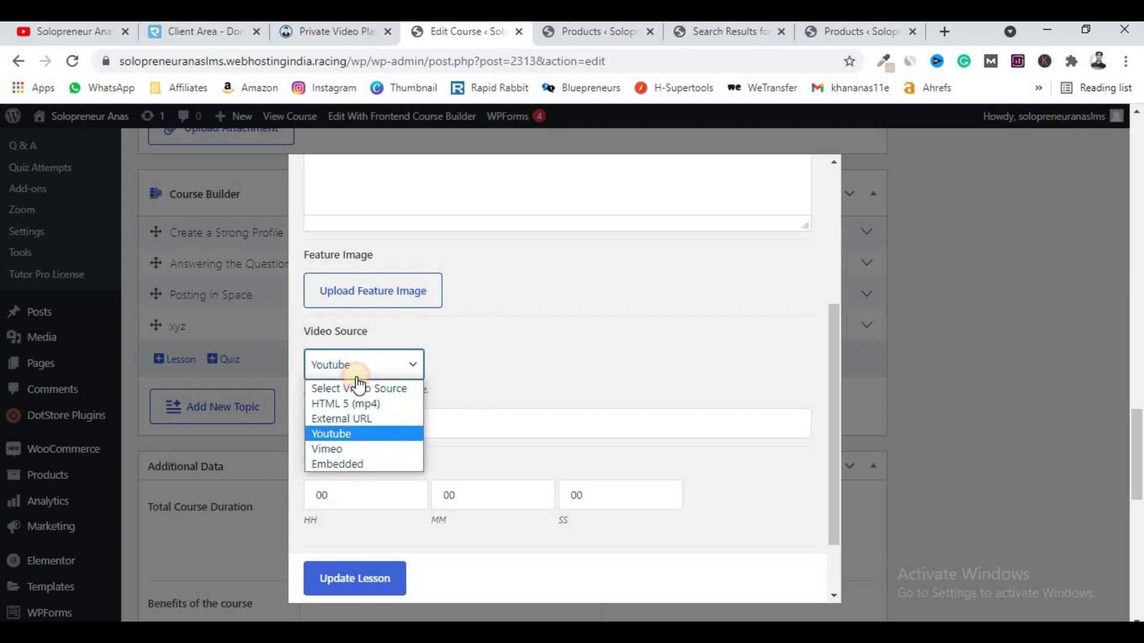
click(351, 464)
click(353, 461)
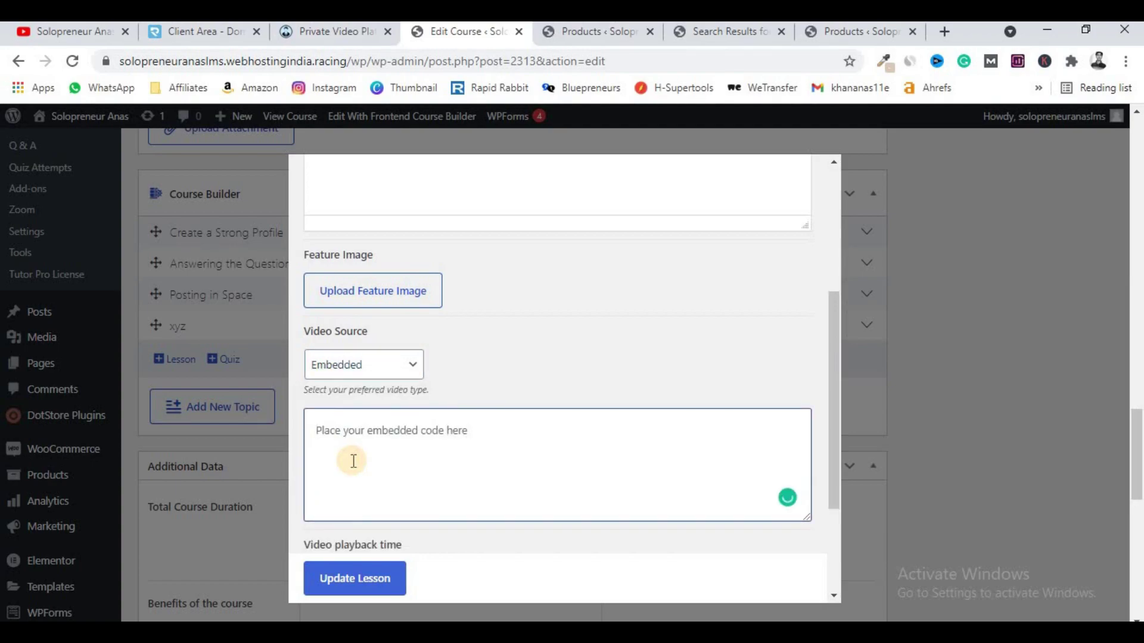
key(ctrl+v)
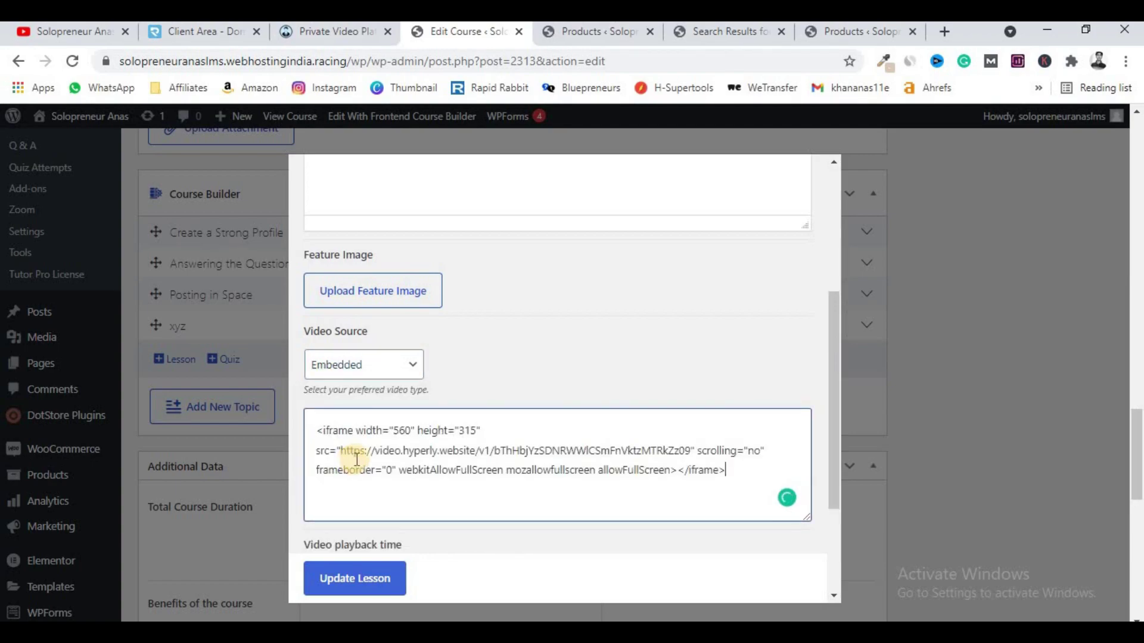
scroll(447, 402, down, 3)
click(355, 581)
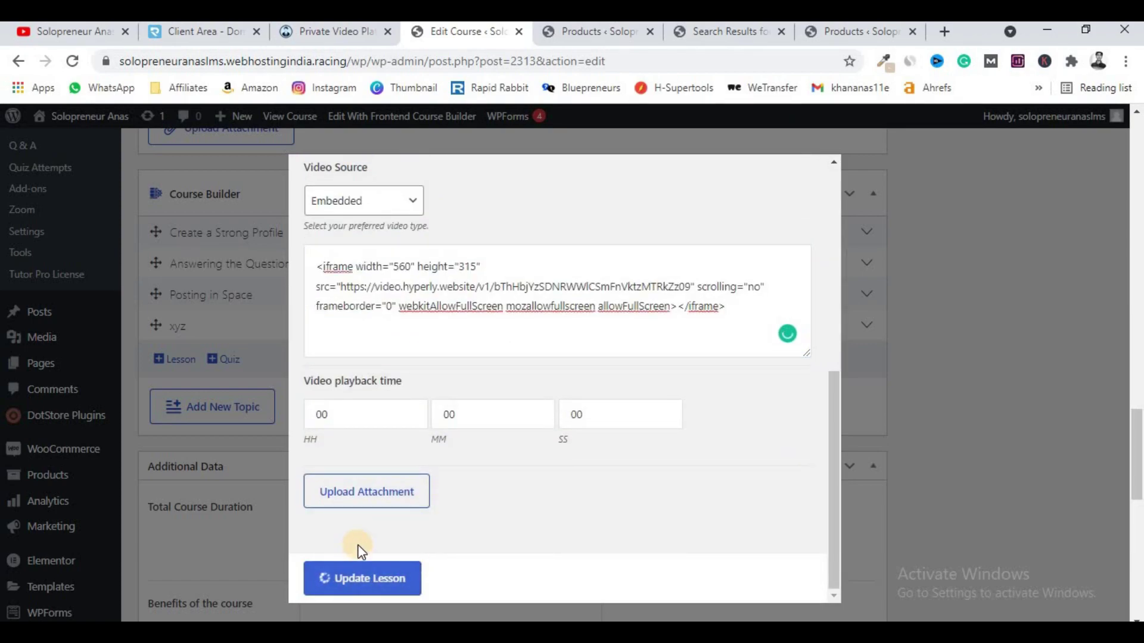
- Update the published Quora Marketing course to save its changes
scroll(406, 472, up, 15)
scroll(992, 337, up, 6)
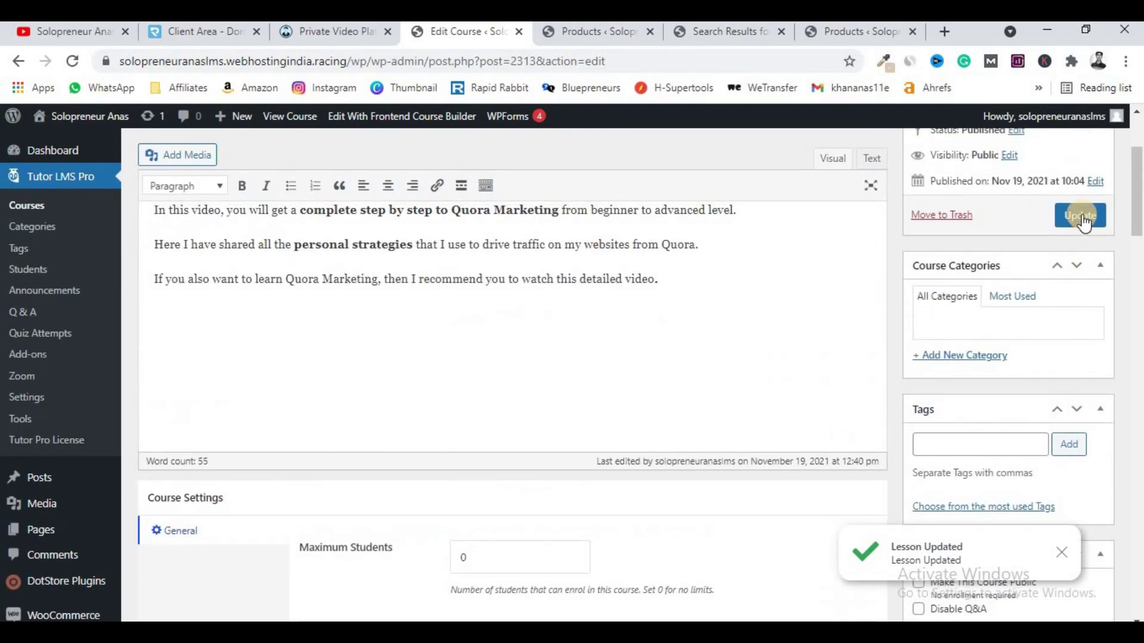
click(1080, 216)
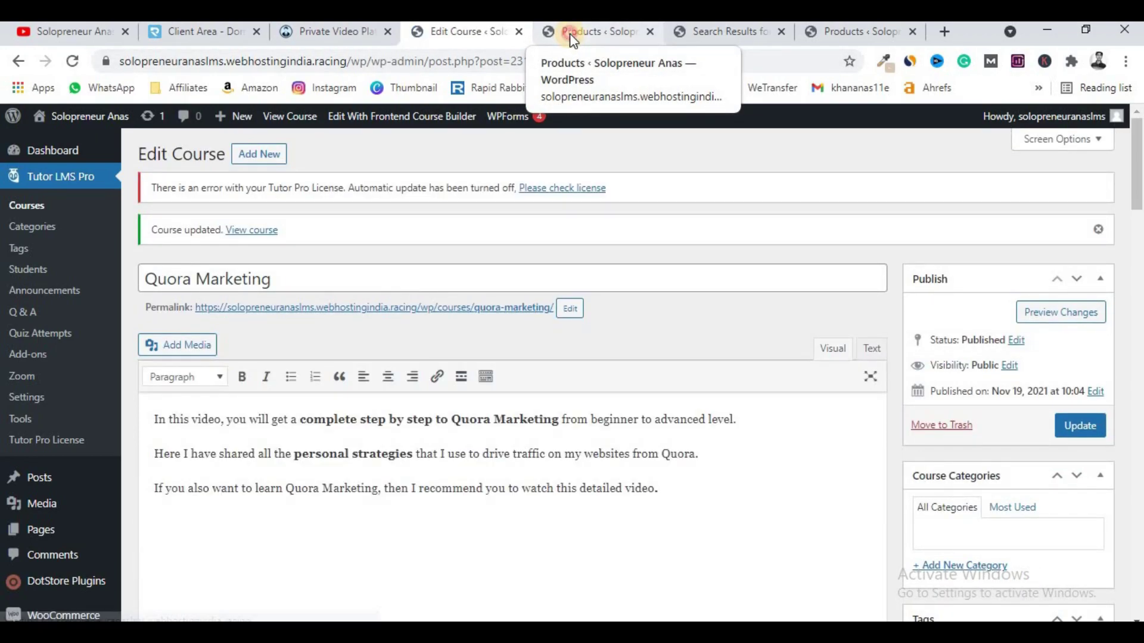
click(570, 33)
click(469, 36)
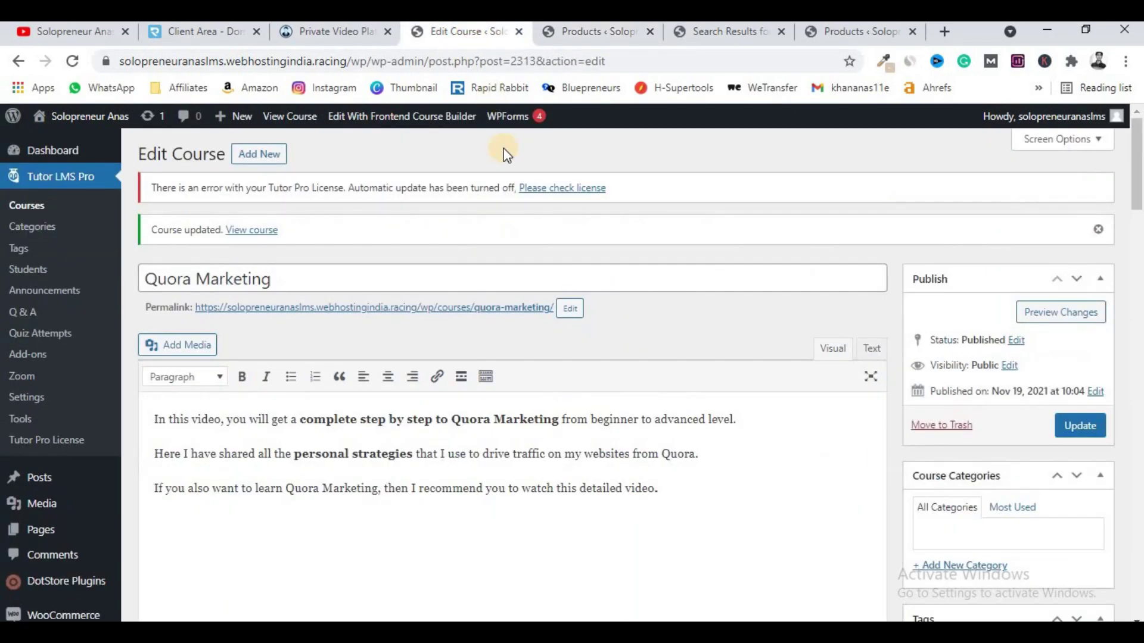
- Examine the embedded Course Intro Video code in the Quora Marketing course editor
scroll(503, 163, down, 15)
scroll(503, 166, down, 6)
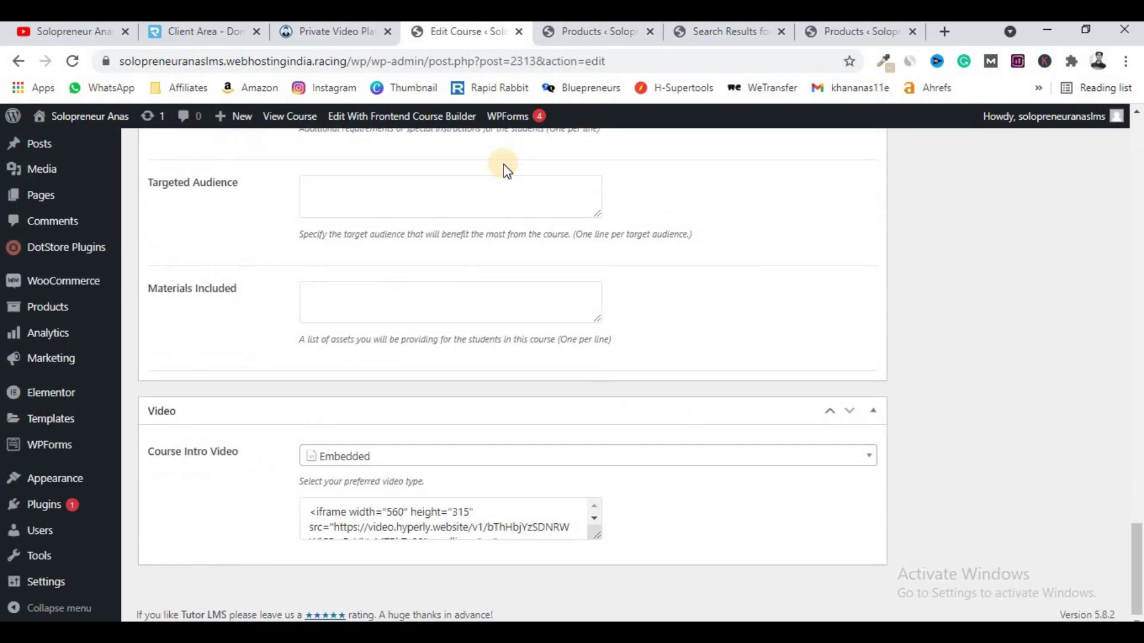
drag(1138, 527, 1138, 614)
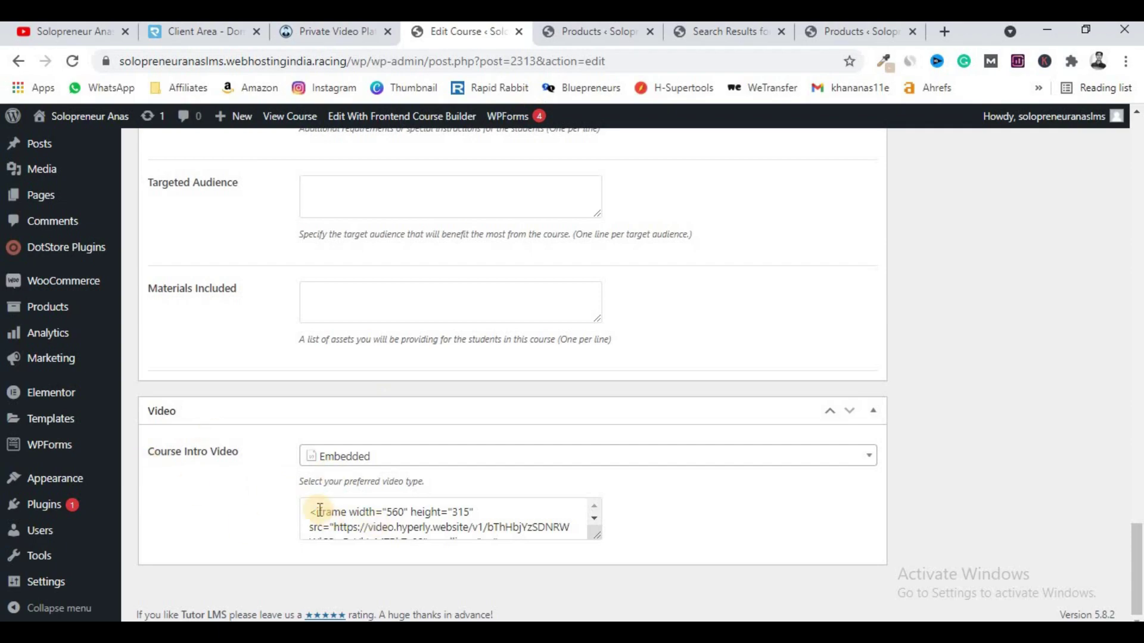
- Open the public page of the Quora Marketing course from the site's course catalogue
click(700, 33)
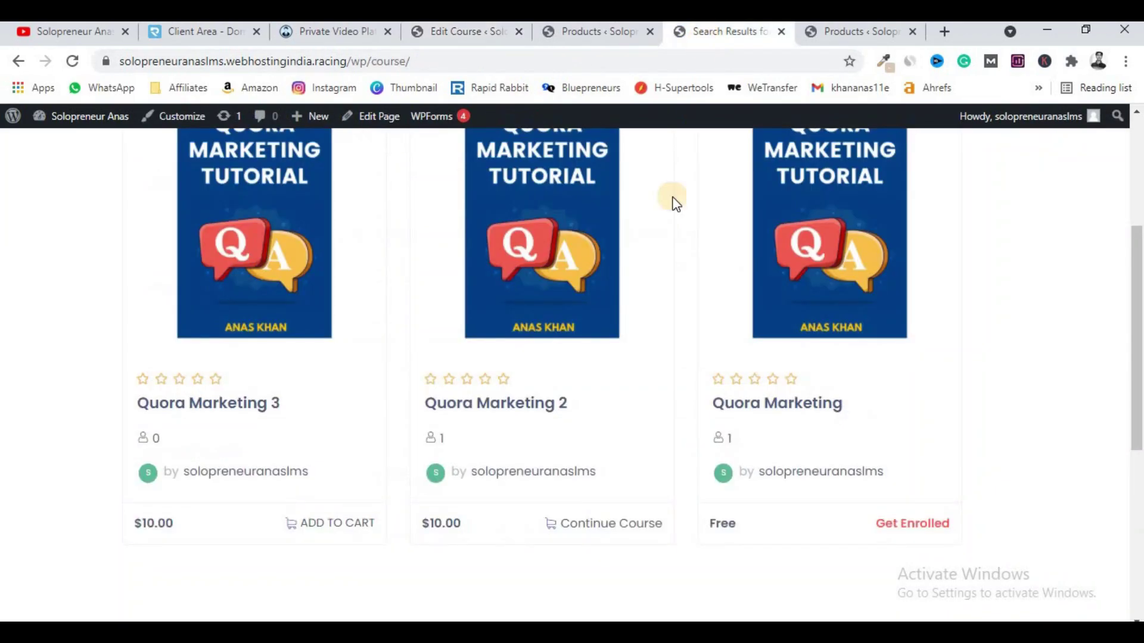
scroll(655, 272, up, 5)
scroll(814, 311, down, 3)
click(815, 310)
scroll(780, 507, down, 3)
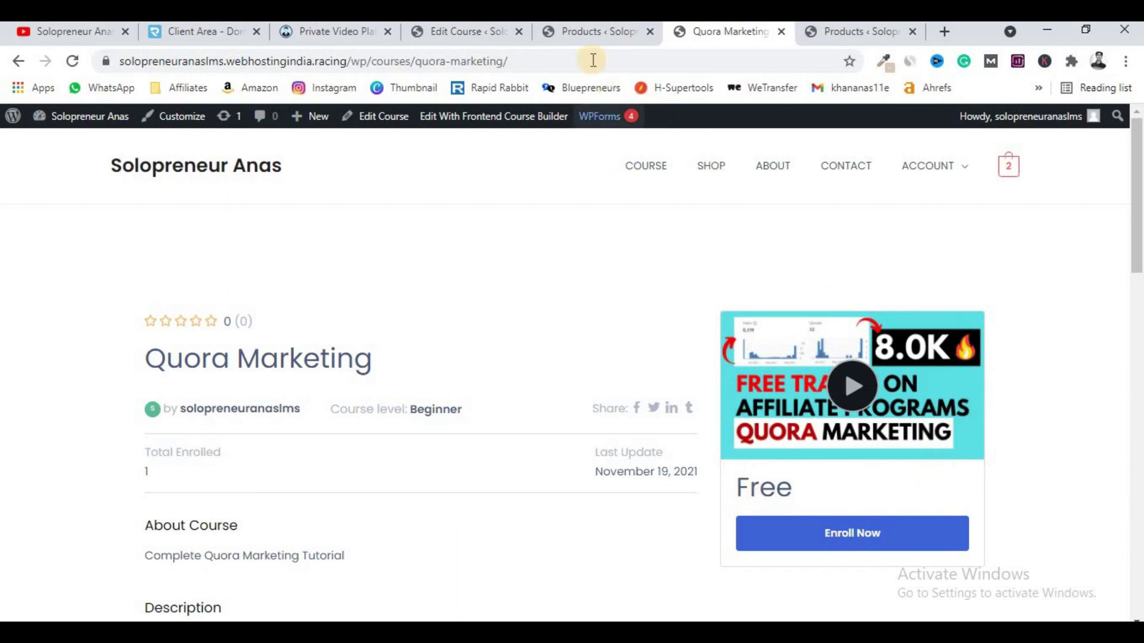
- Back in the course editor, switch the Course Intro Video source to Youtube and back to Embedded
click(596, 31)
scroll(485, 382, down, 3)
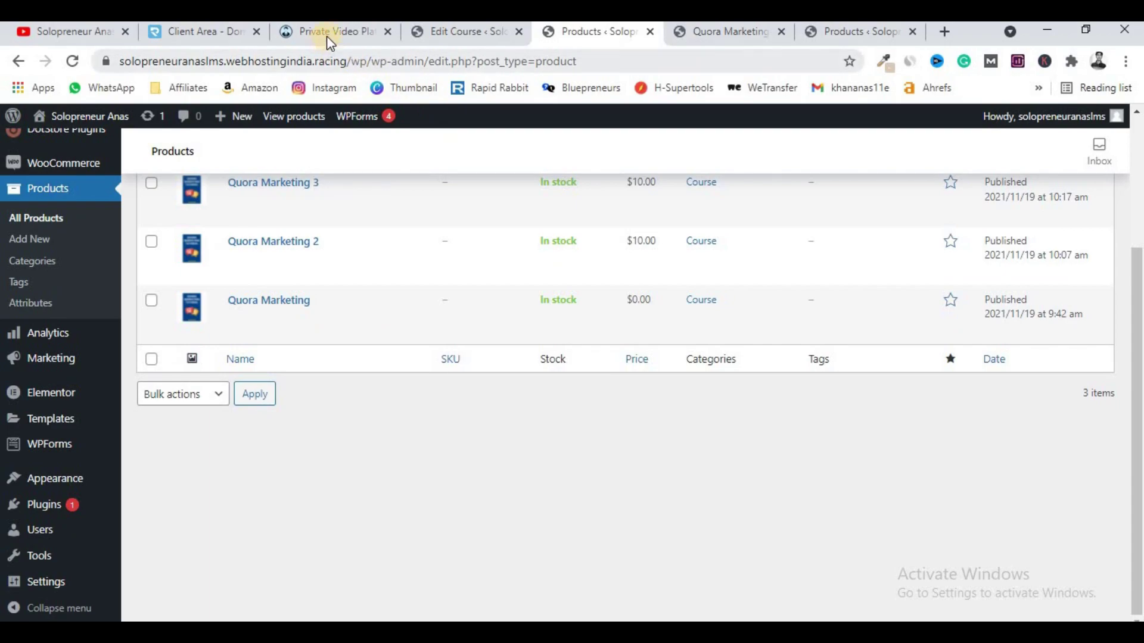
click(466, 33)
click(406, 456)
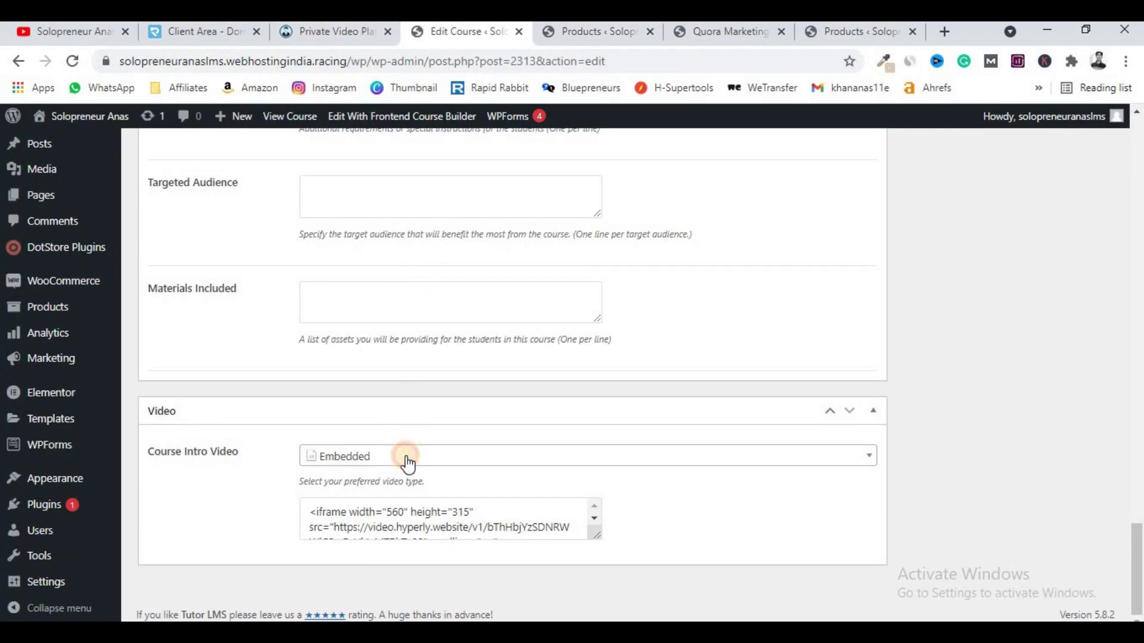
click(367, 382)
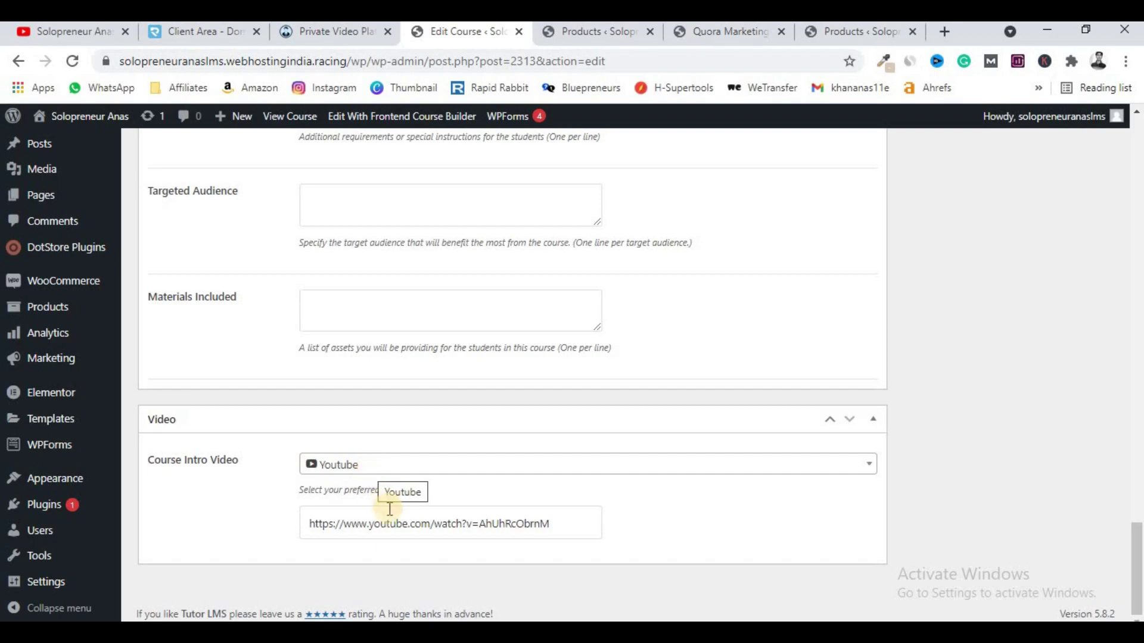
click(394, 466)
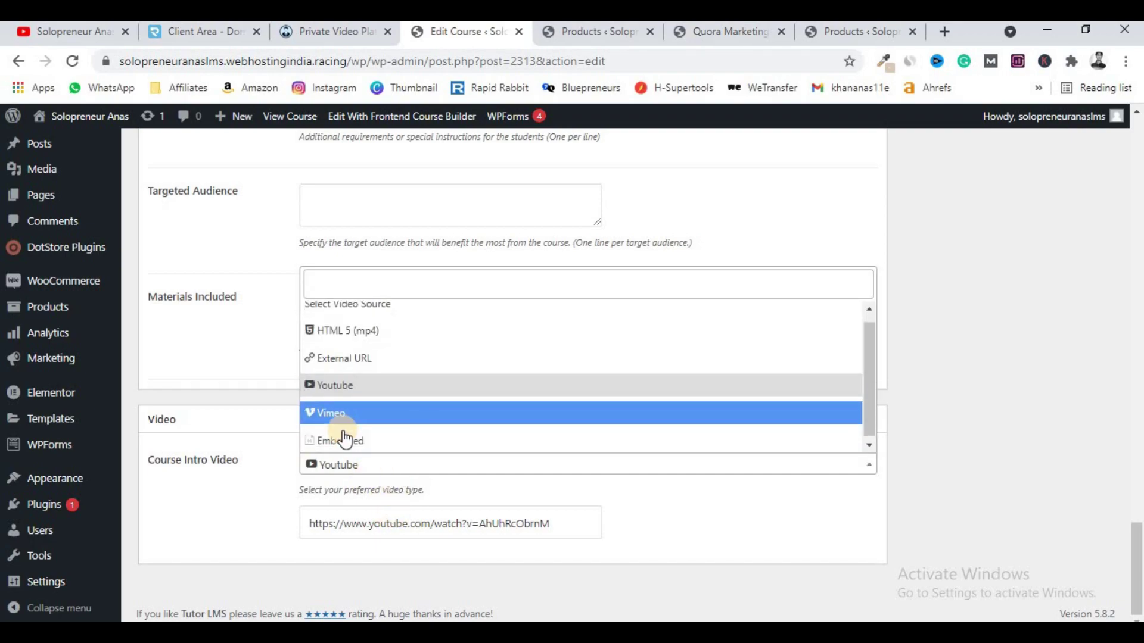
click(394, 443)
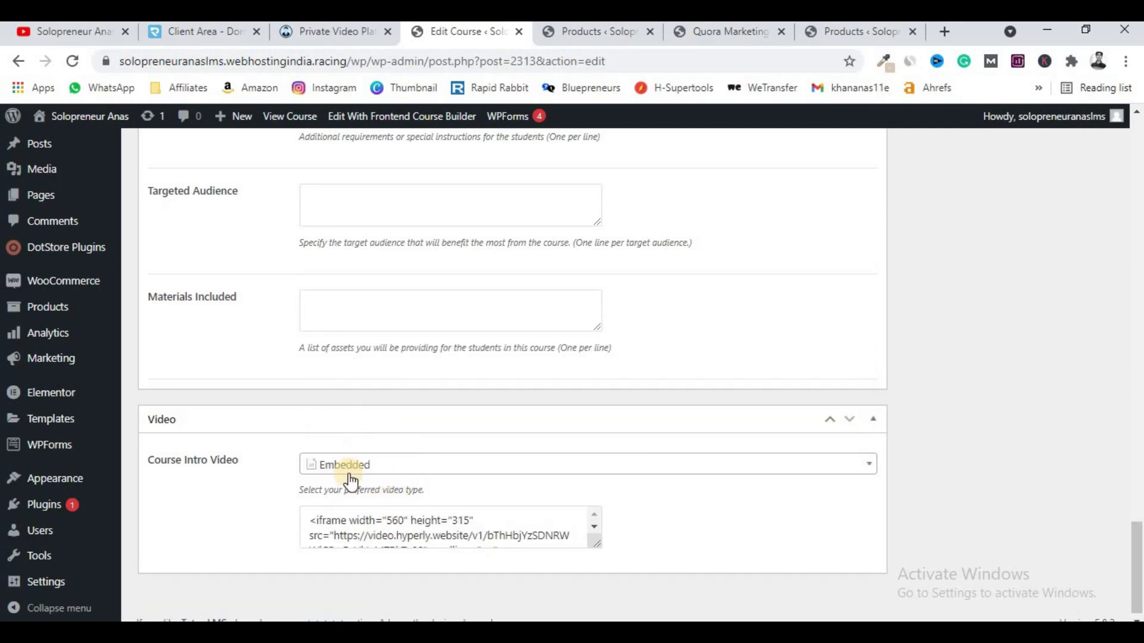
- Paste the private video's iframe code into the Course Intro Video embed field and enlarge the field to show all the code
triple_click(414, 536)
key(ctrl+v)
key(BackSpace)
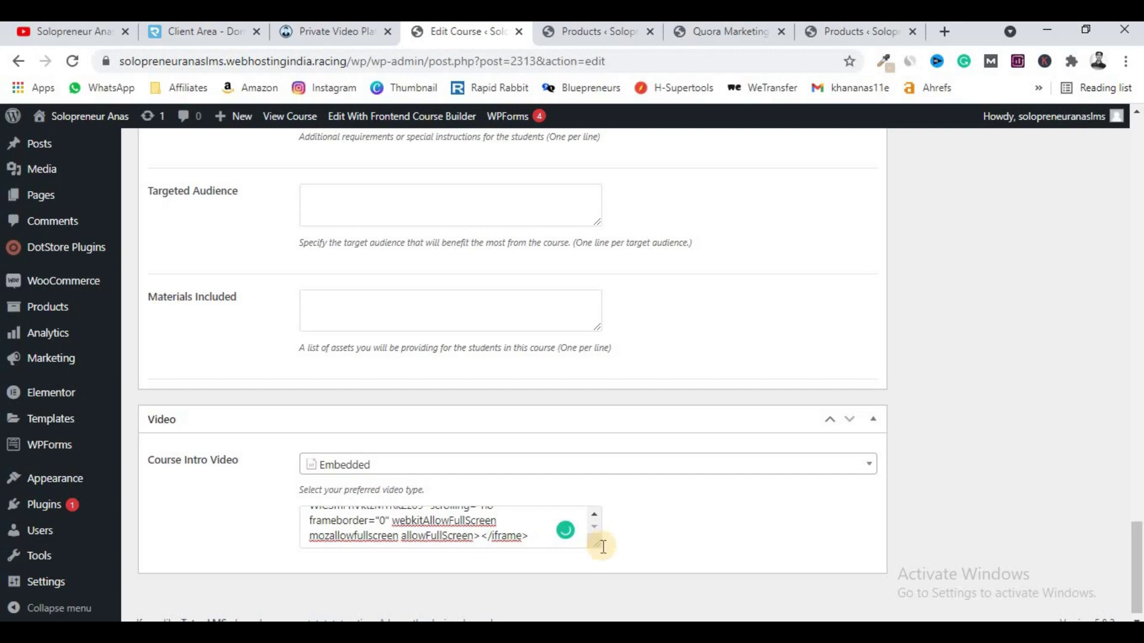
drag(595, 542, 607, 614)
scroll(656, 534, down, 2)
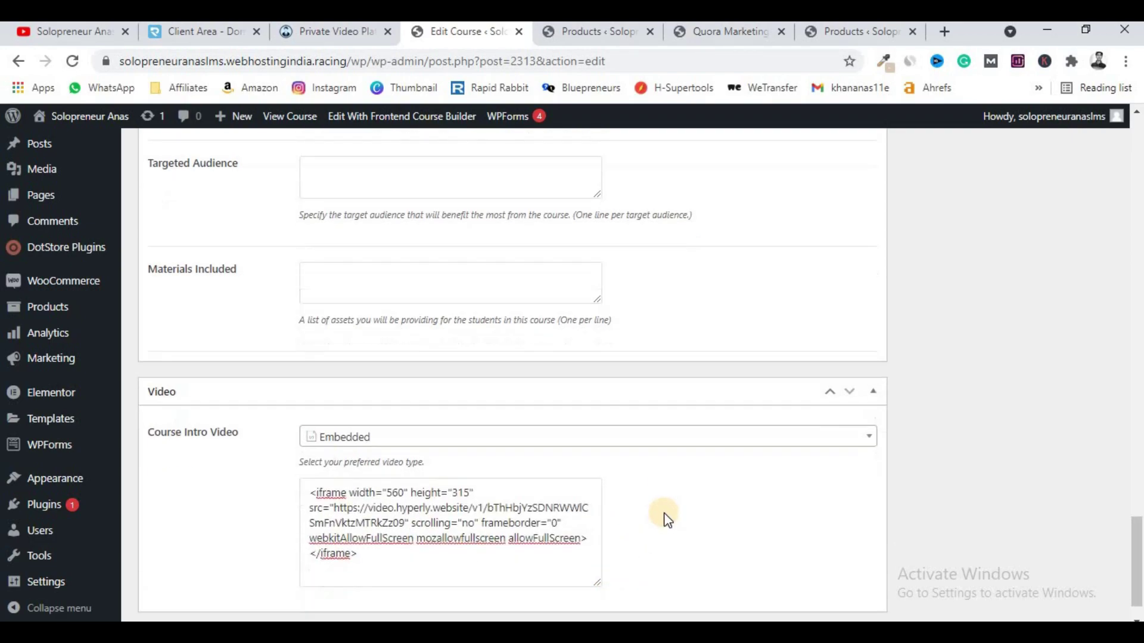
- Update the Quora Marketing course with its embedded intro video
scroll(665, 519, up, 1)
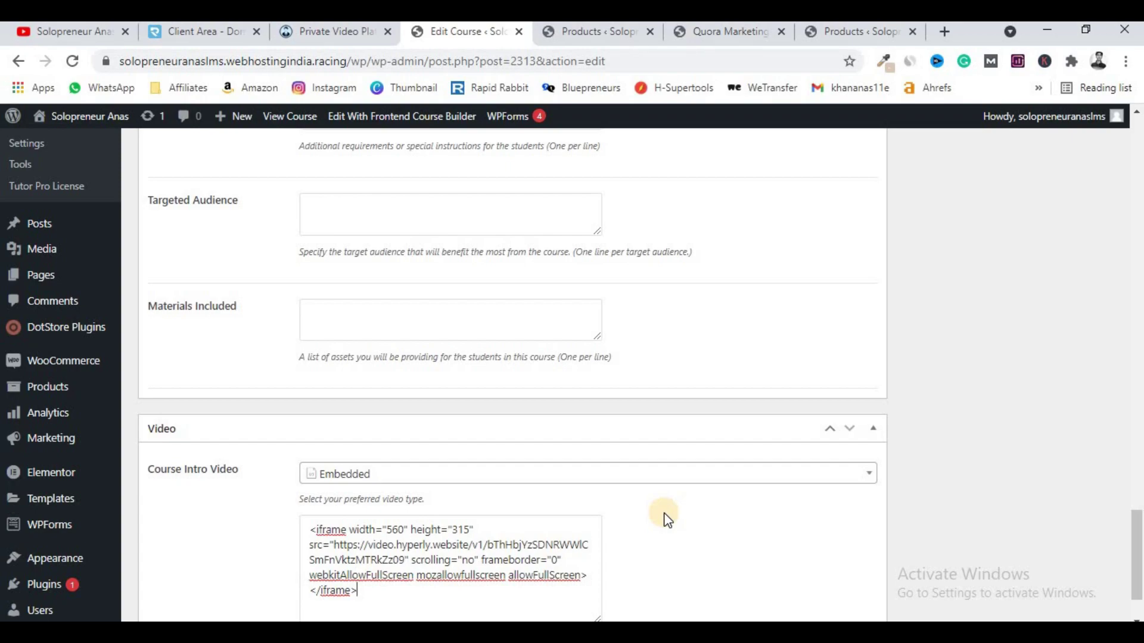
scroll(665, 513, up, 2)
scroll(665, 519, down, 3)
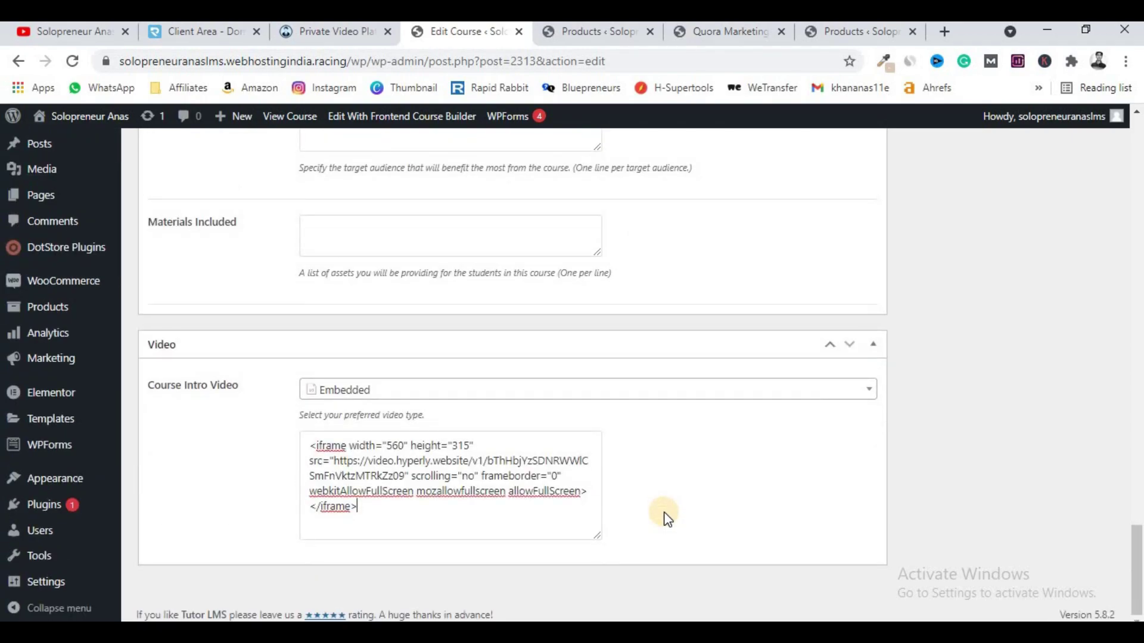
scroll(666, 518, up, 8)
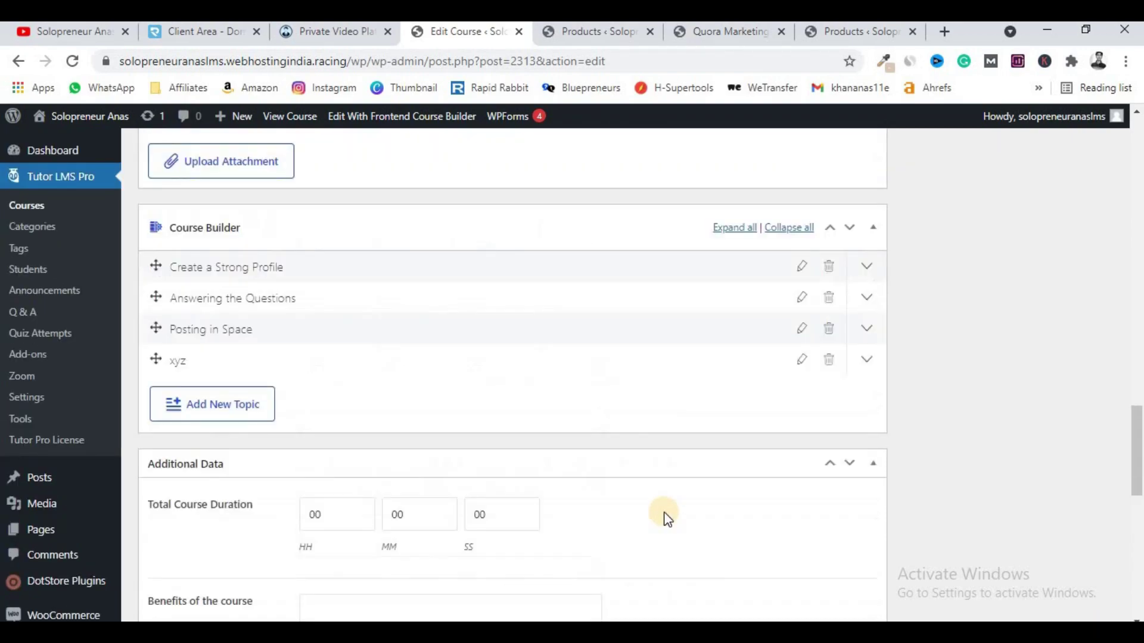
scroll(666, 518, down, 8)
scroll(1013, 421, up, 15)
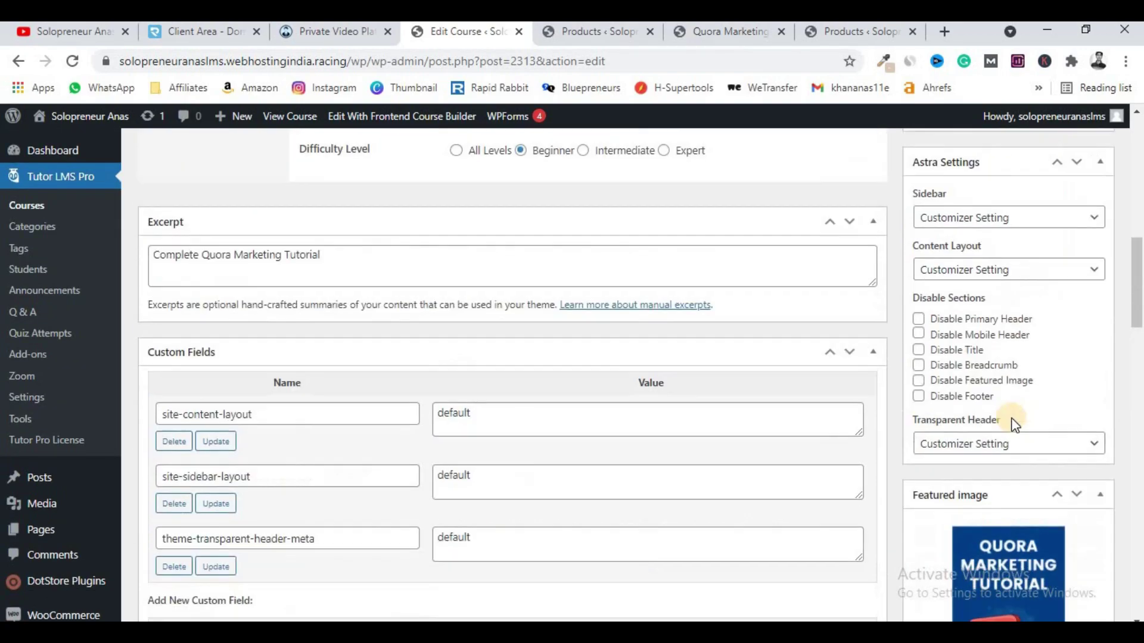
click(1080, 311)
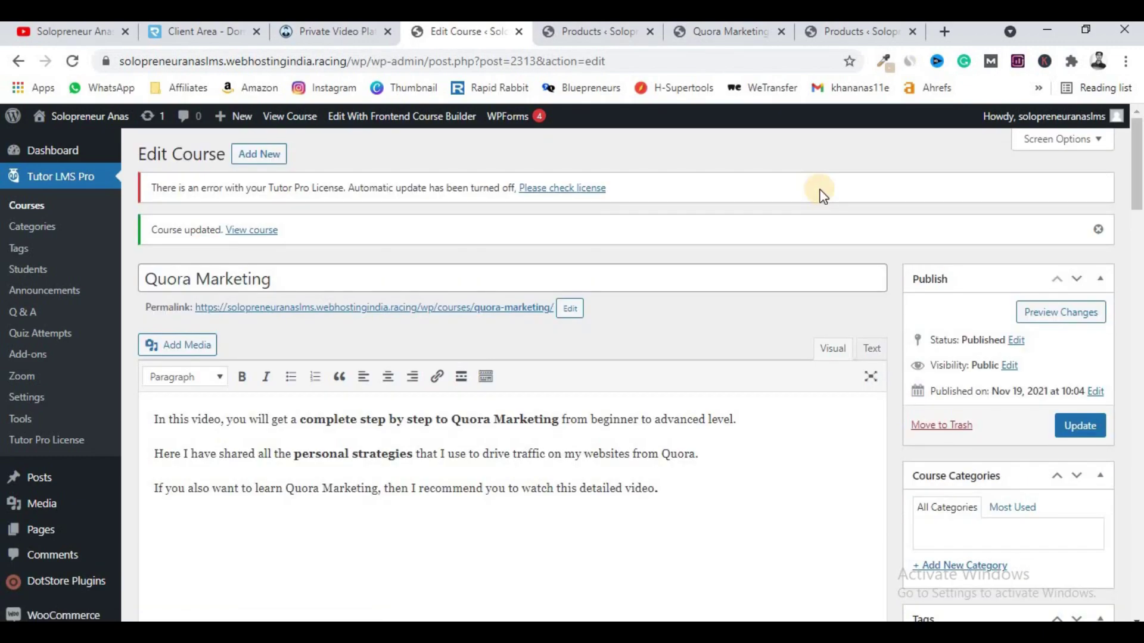
- Close the extra Products page and go through the site's home page to the public course catalogue
click(555, 30)
scroll(535, 299, up, 5)
click(650, 31)
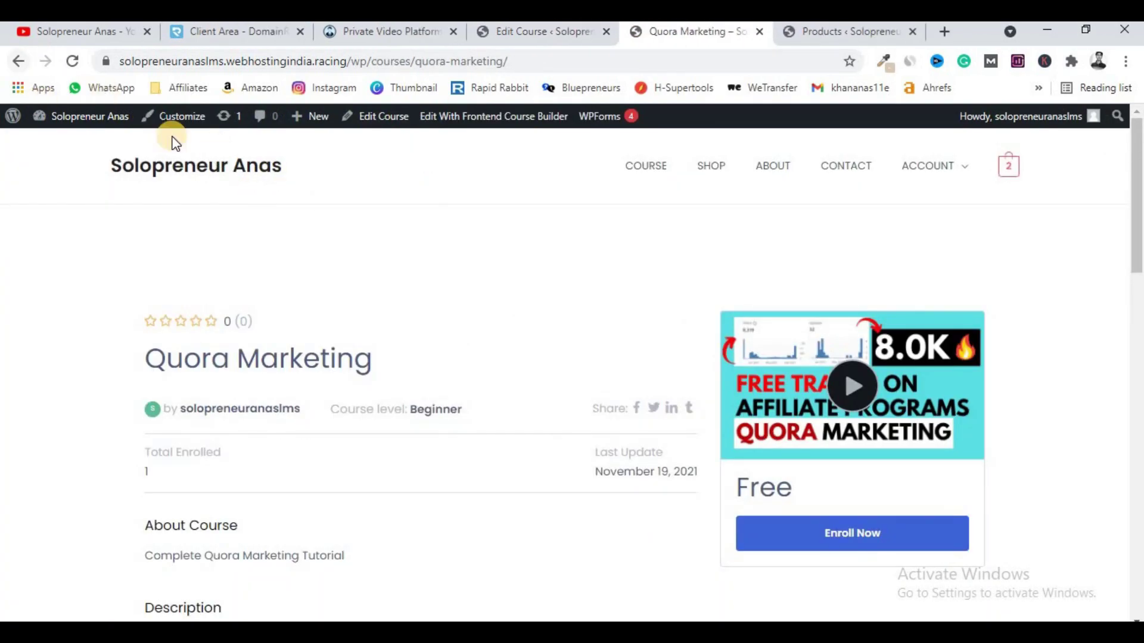
click(207, 174)
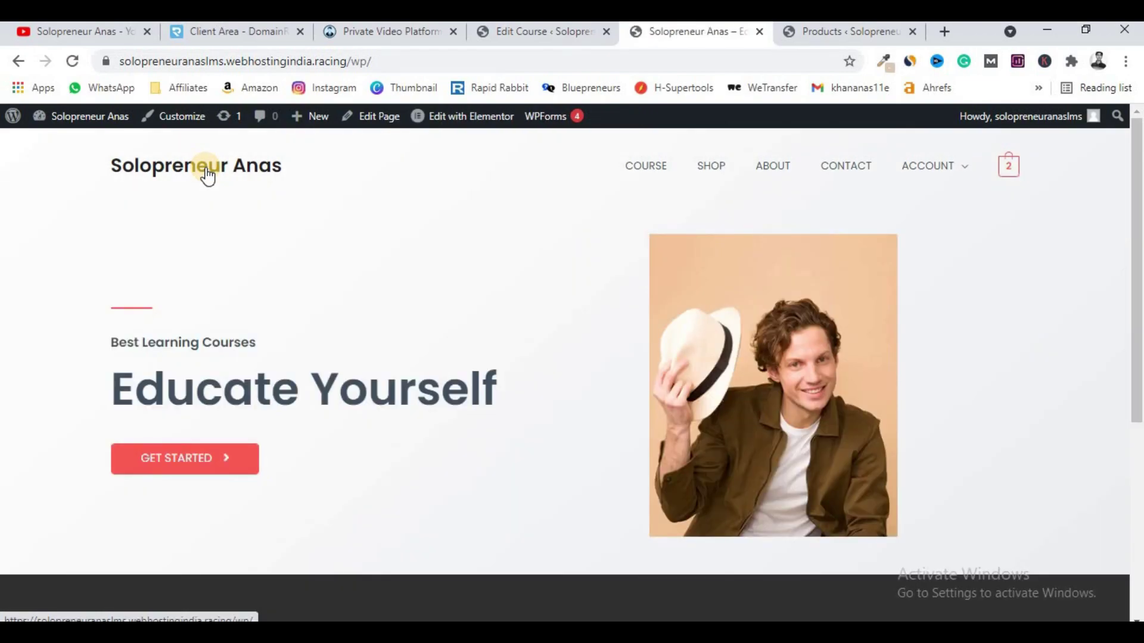
click(652, 169)
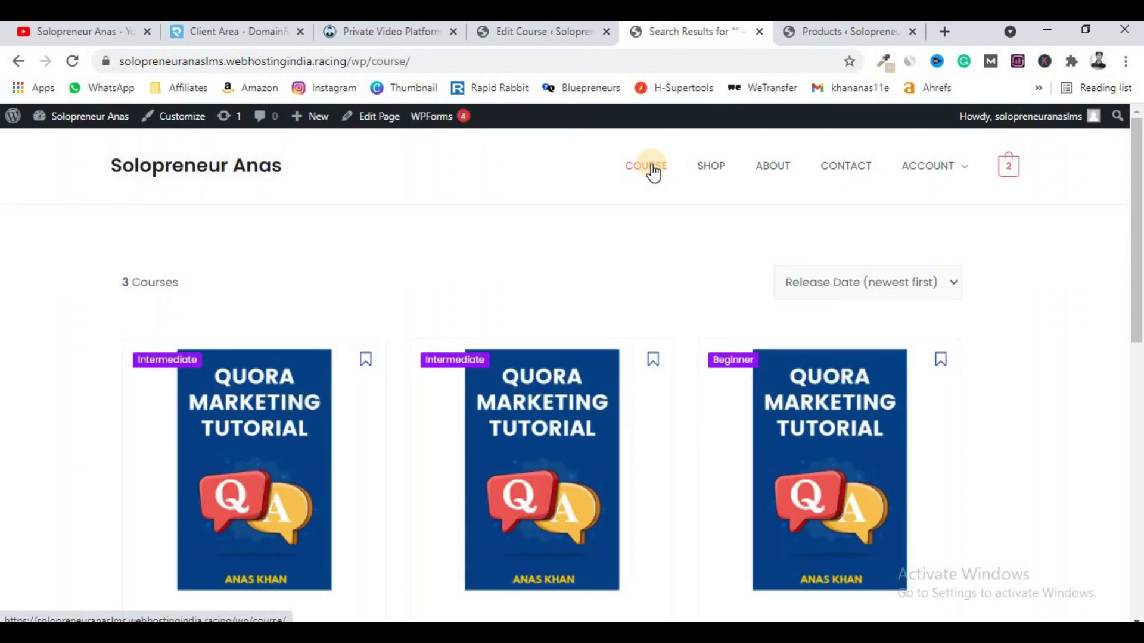
- Close the private video platform and return to the Premium YT Video Solution section in the DomainRacer client area
click(555, 36)
click(402, 38)
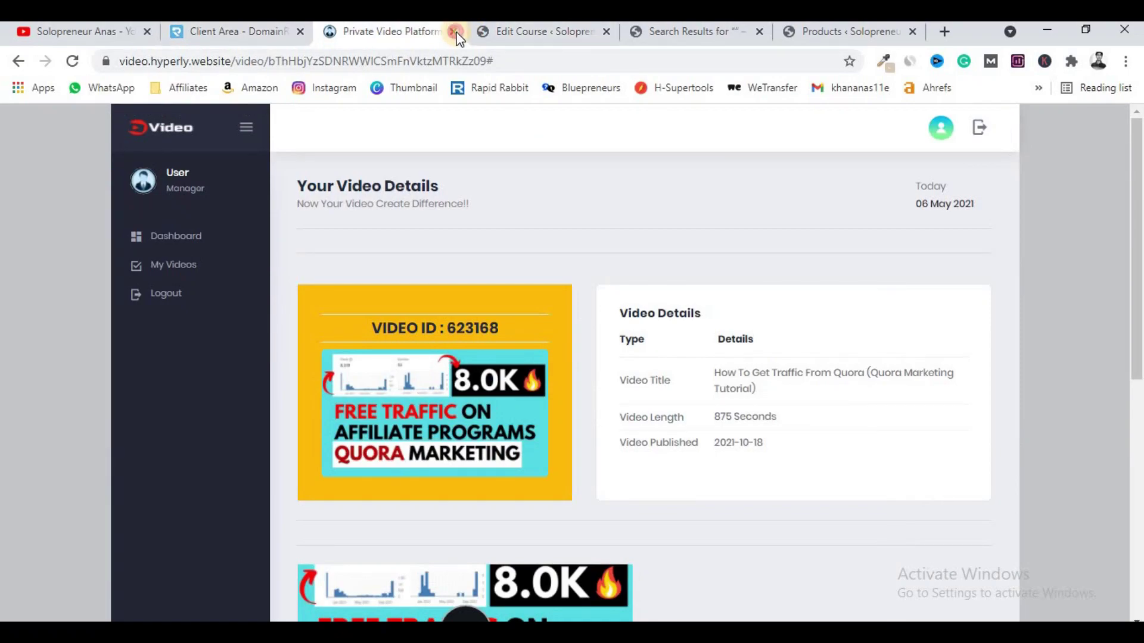
click(454, 31)
click(252, 36)
click(257, 572)
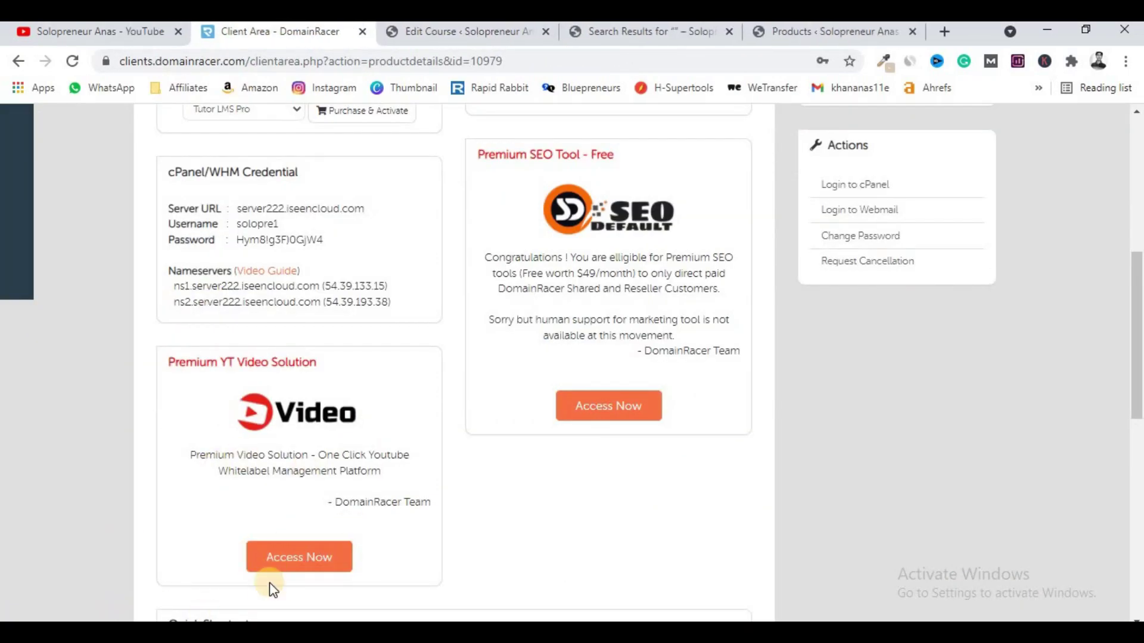
- Dismiss the update notice in the Quora Marketing course editor and revisit the DomainRacer client area
click(473, 40)
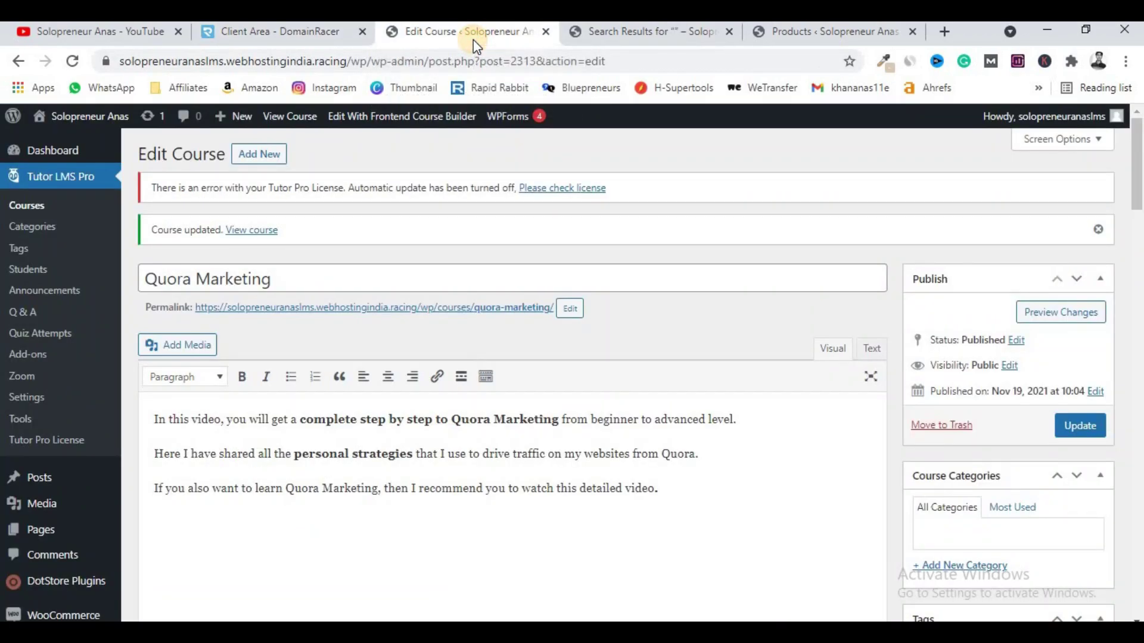
click(940, 182)
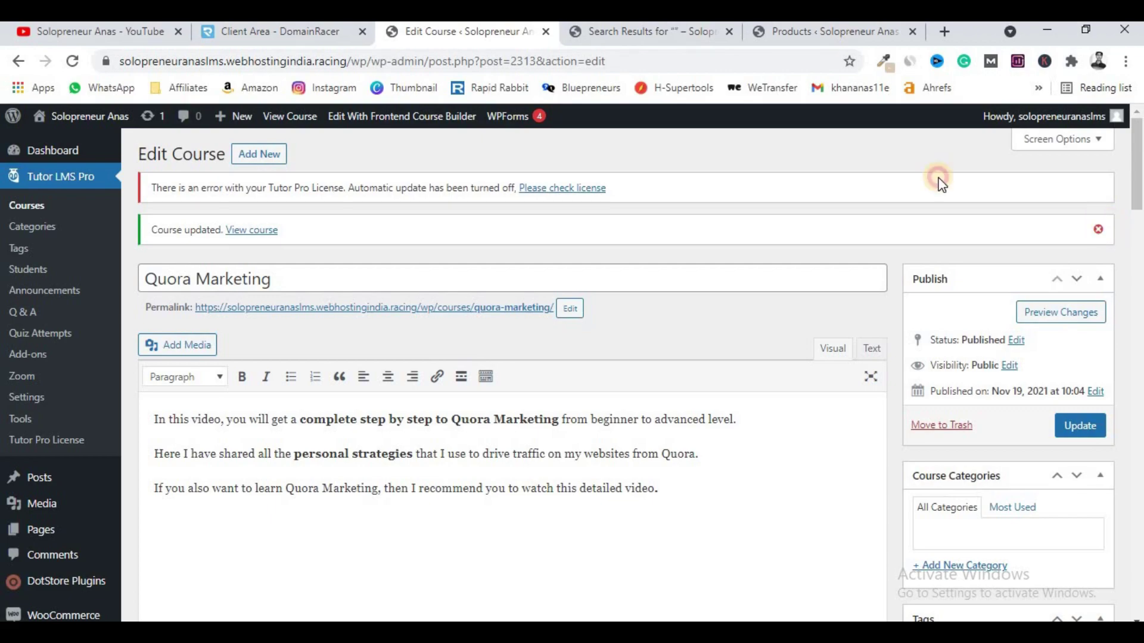
click(291, 33)
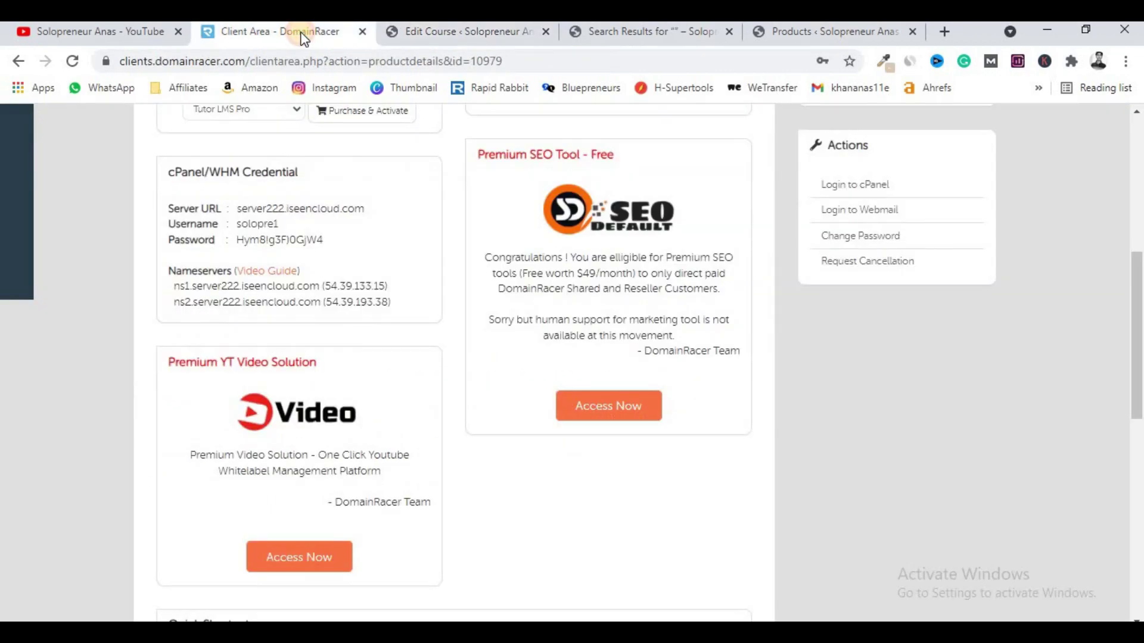
click(438, 42)
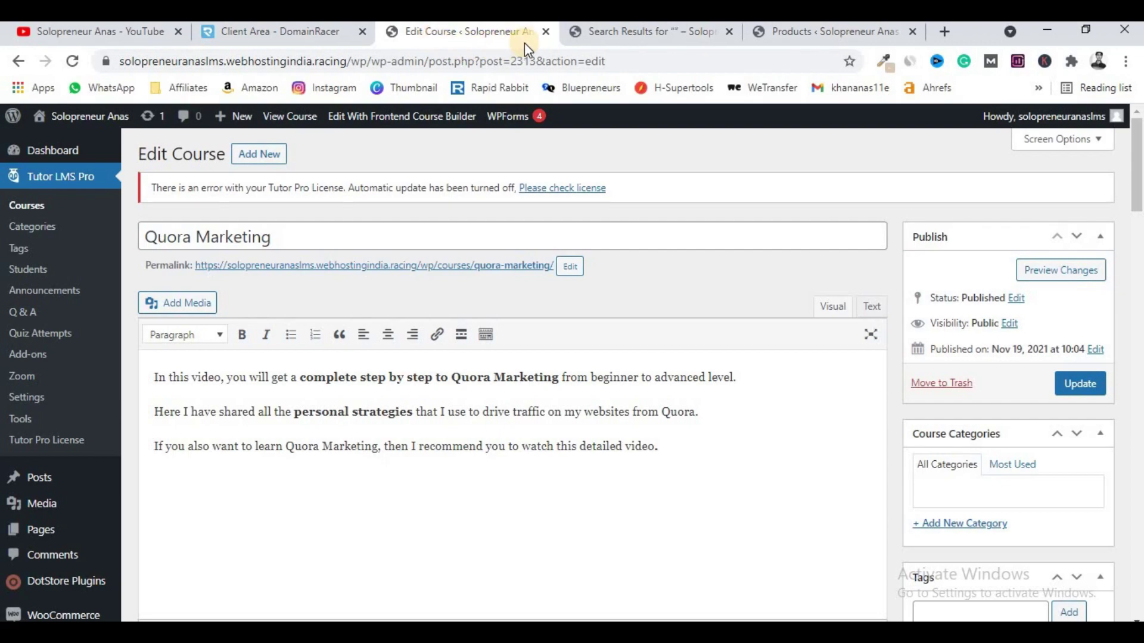
- Look through the courses in the public catalogue and return to the Quora Marketing course editor
click(586, 41)
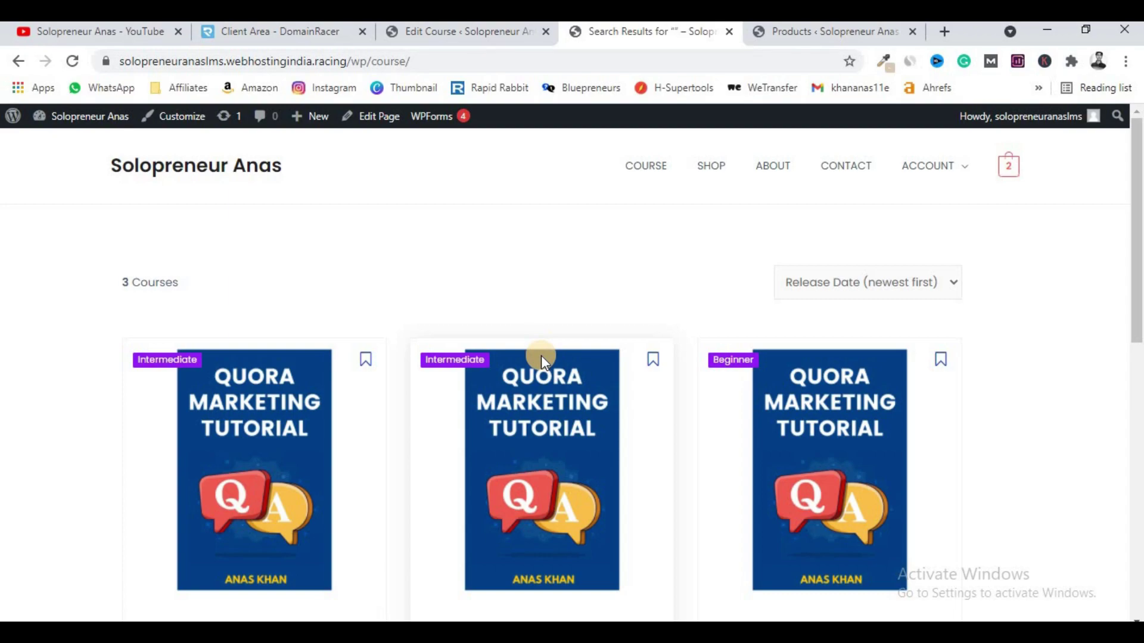
scroll(541, 355, down, 1)
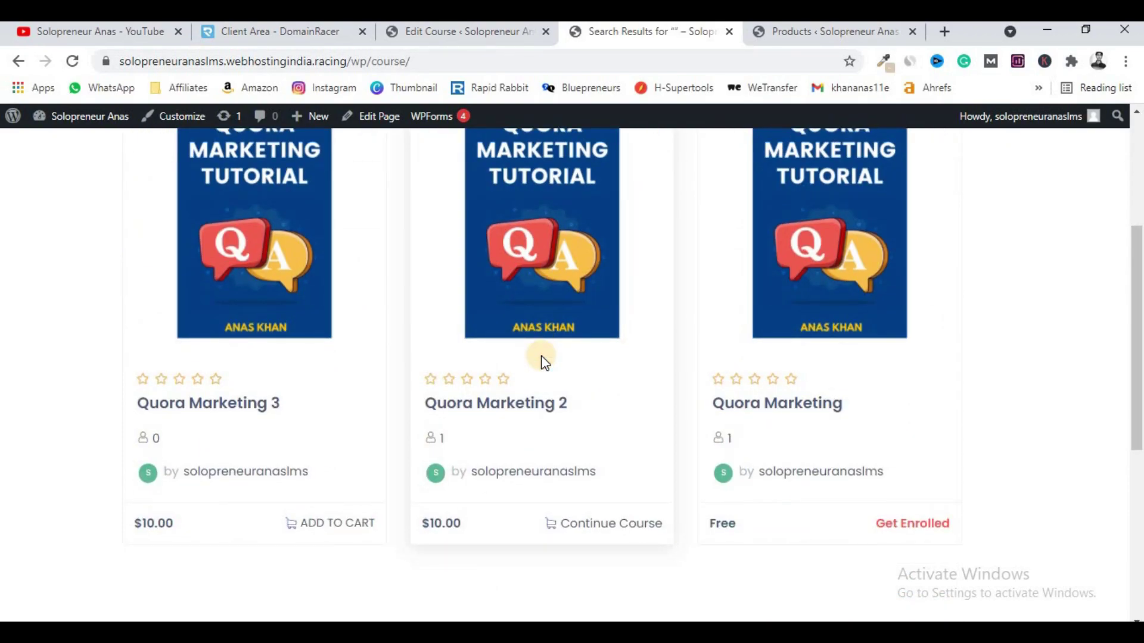
scroll(544, 361, up, 5)
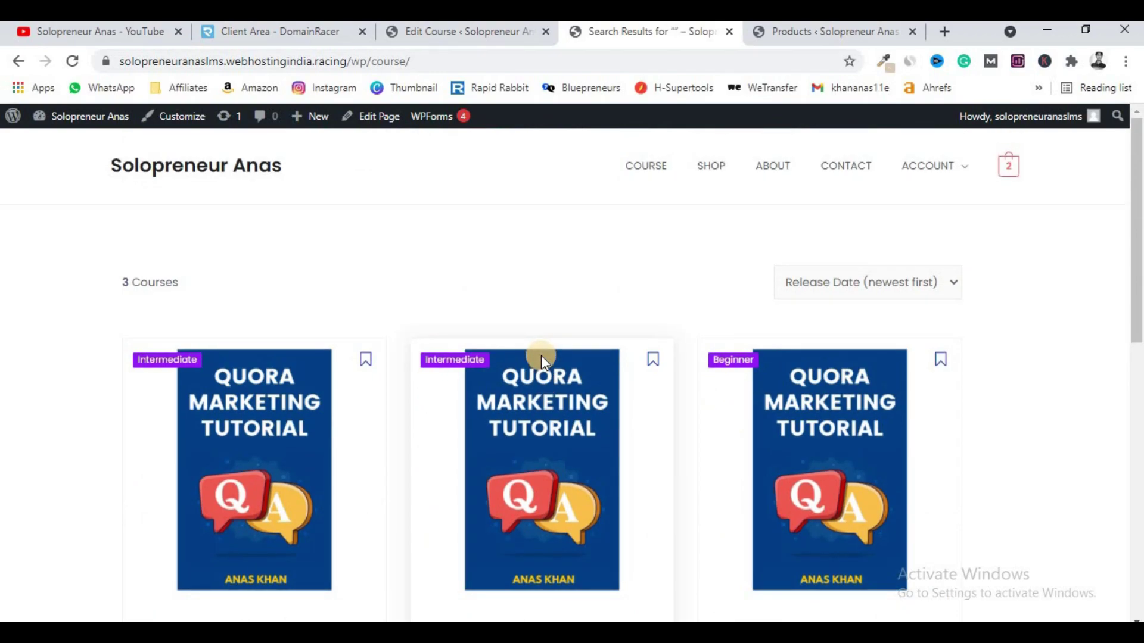
click(452, 30)
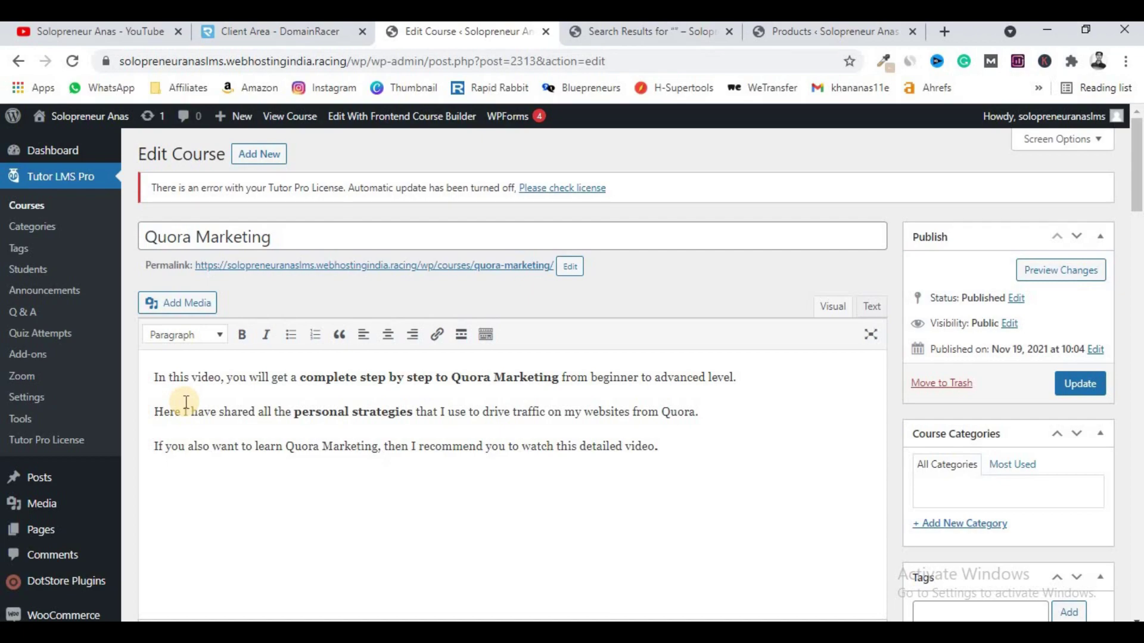
- Open Quora Marketing 3 from the public course catalogue, add it to the cart and view the cart
click(613, 42)
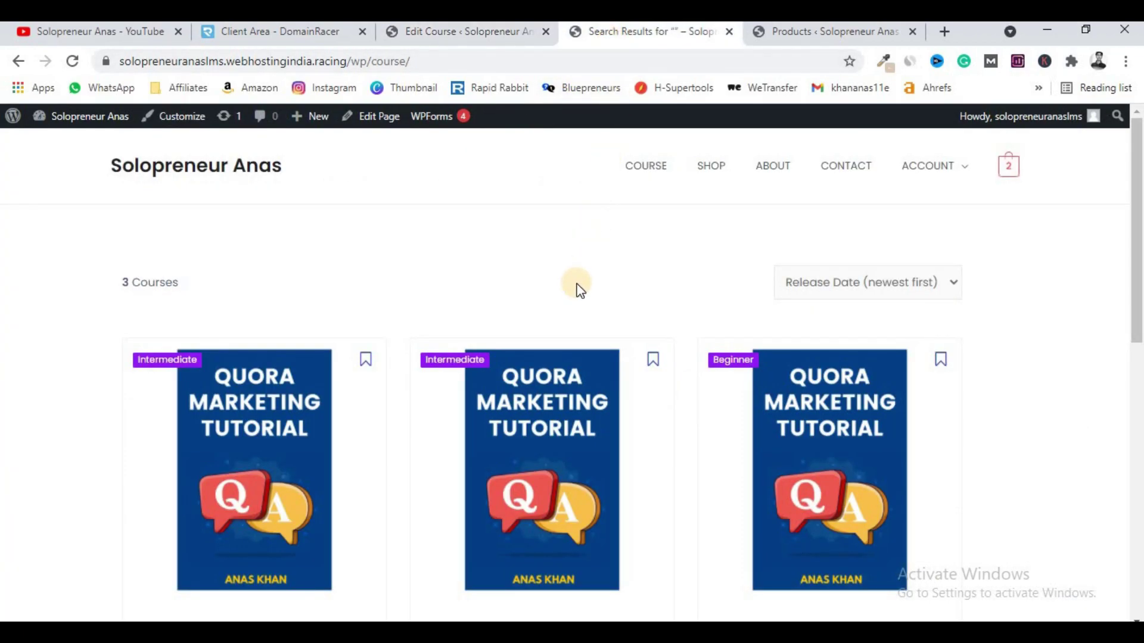
scroll(581, 291, down, 1)
scroll(581, 291, down, 2)
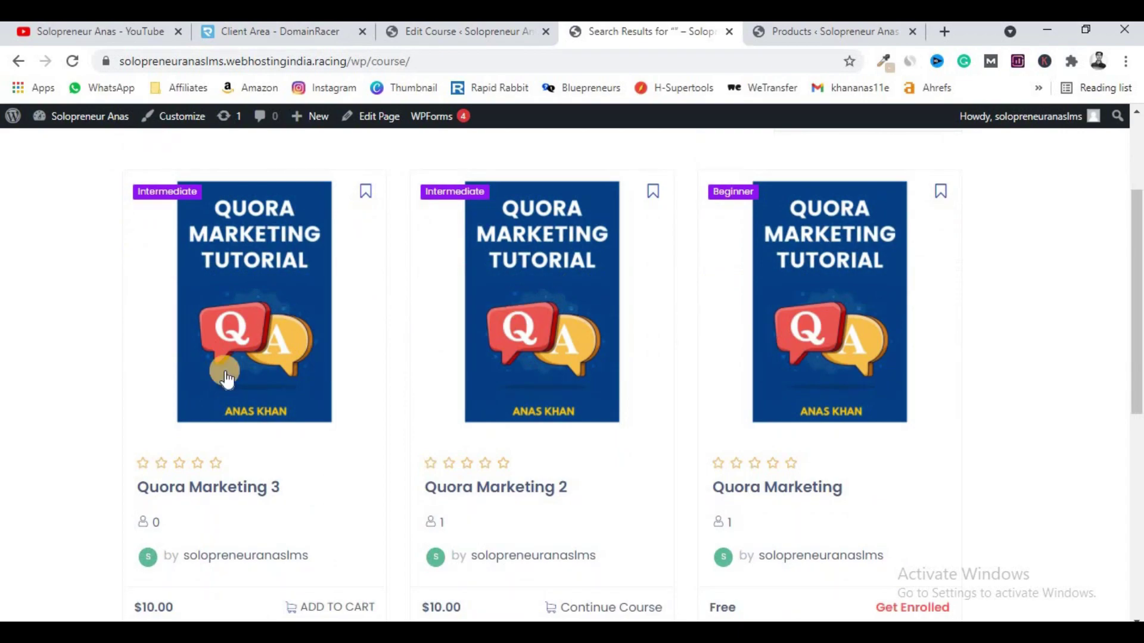
click(268, 339)
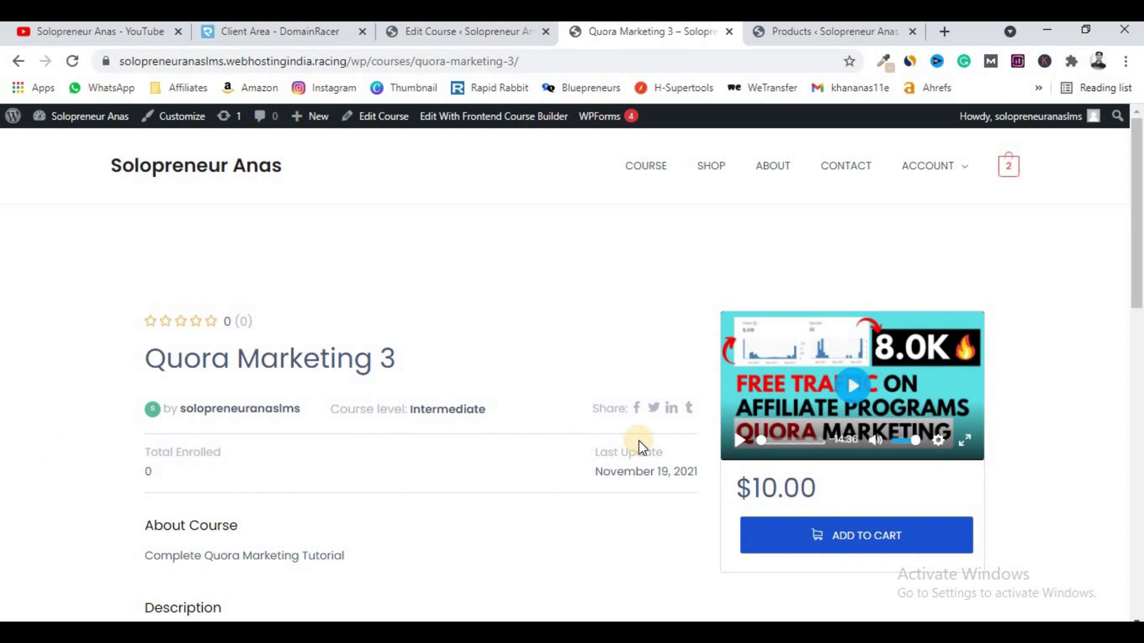
click(820, 547)
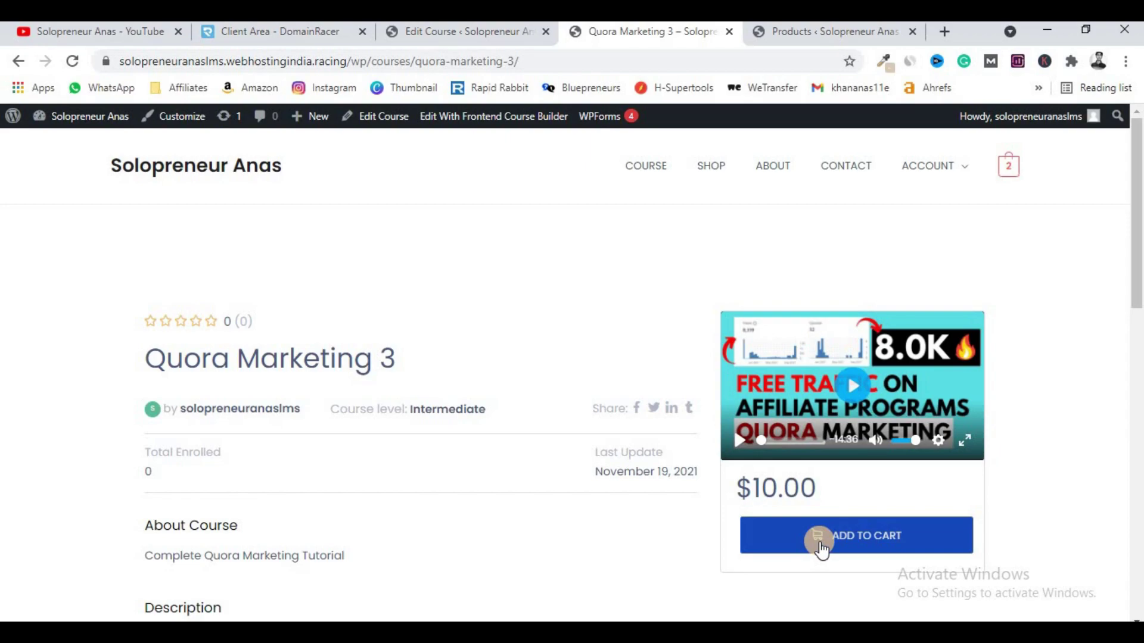
click(889, 547)
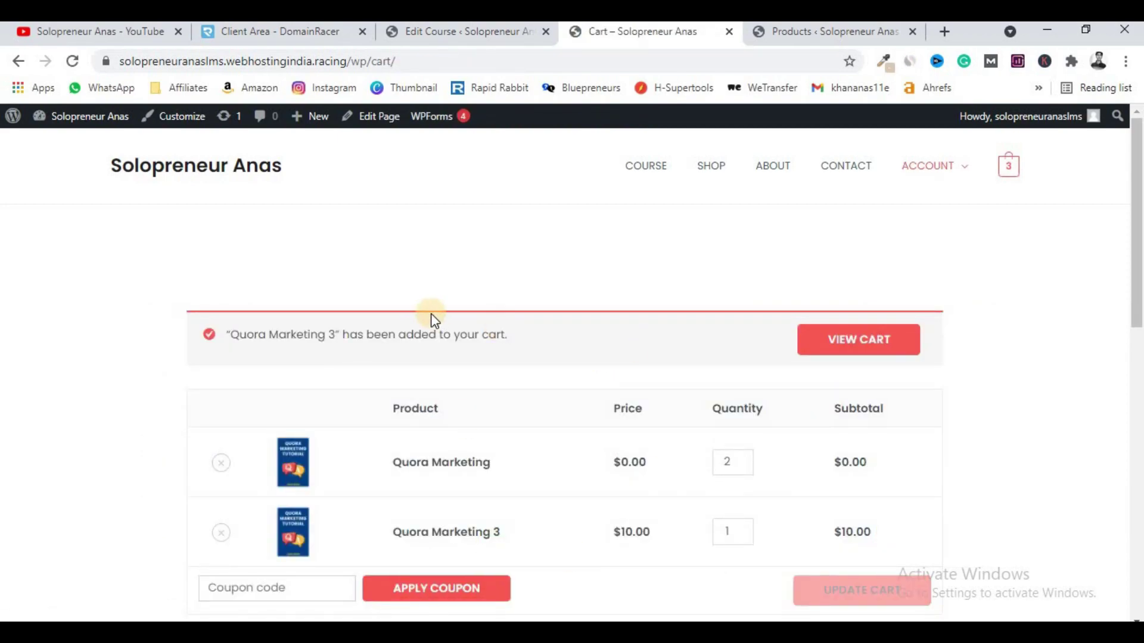
scroll(431, 314, down, 1)
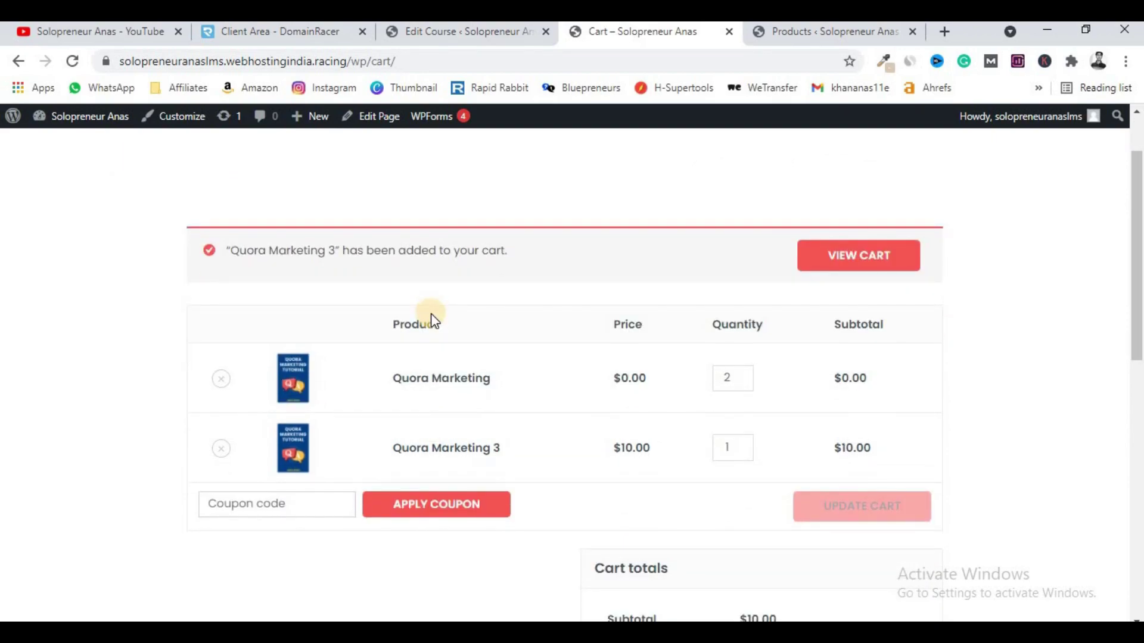
- Remove the free Quora Marketing course from the cart and proceed to checkout with Quora Marketing 3
click(227, 379)
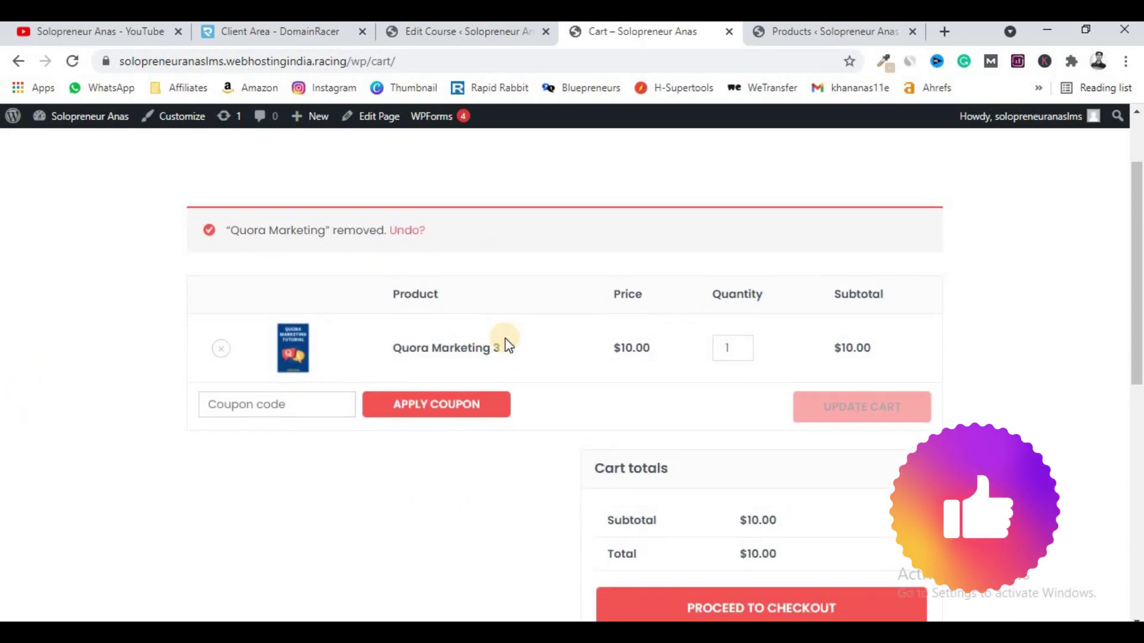
scroll(662, 332, down, 2)
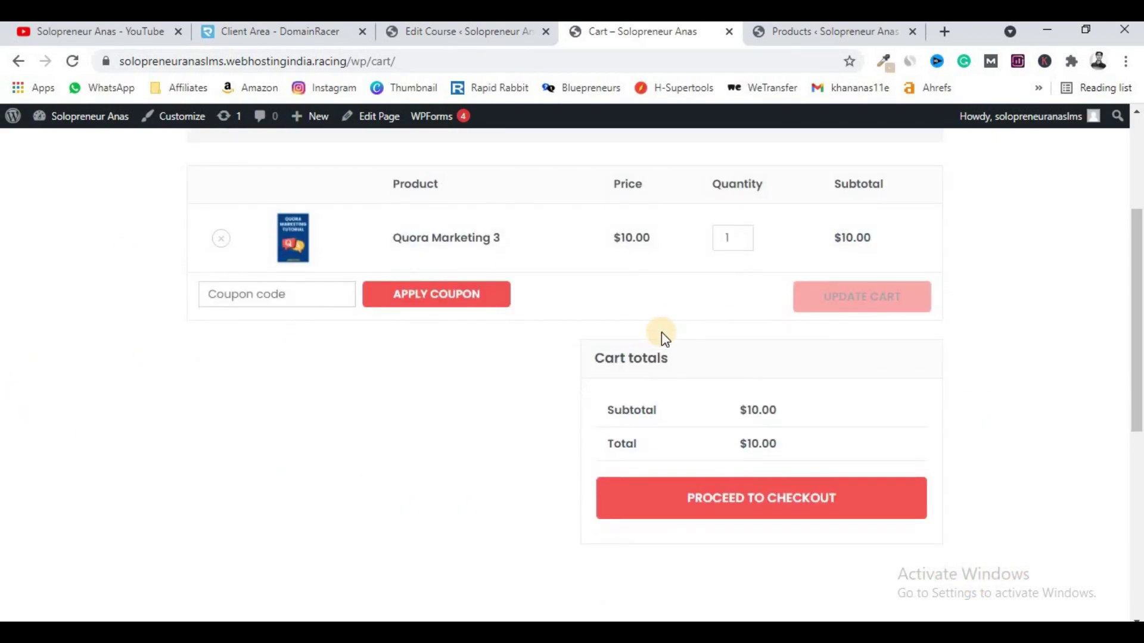
click(796, 502)
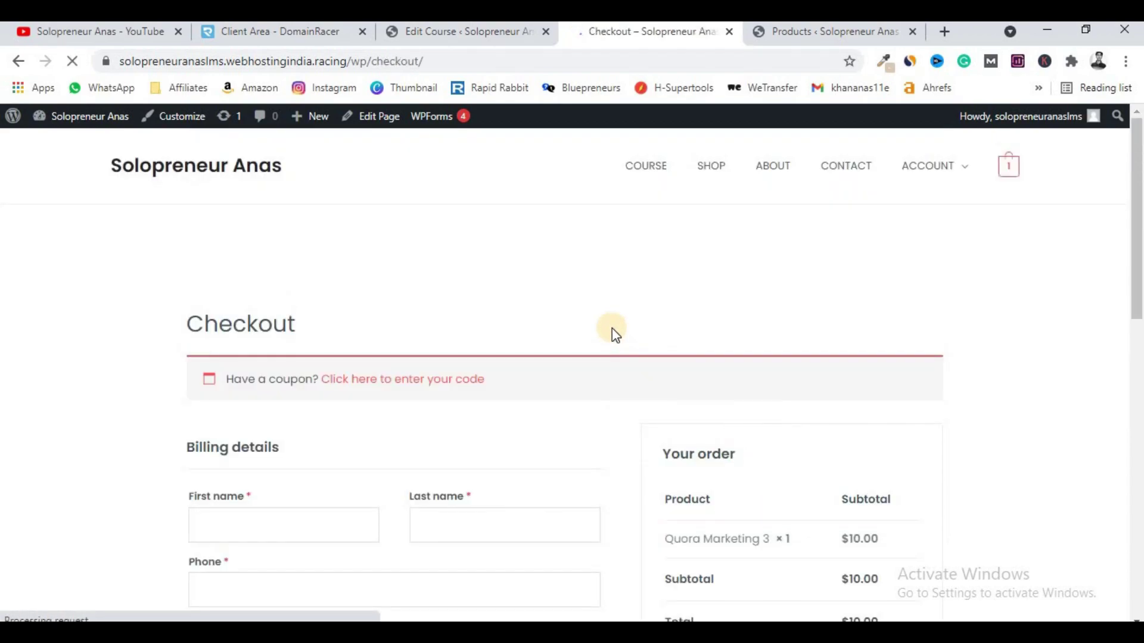
scroll(612, 327, down, 3)
scroll(311, 342, down, 2)
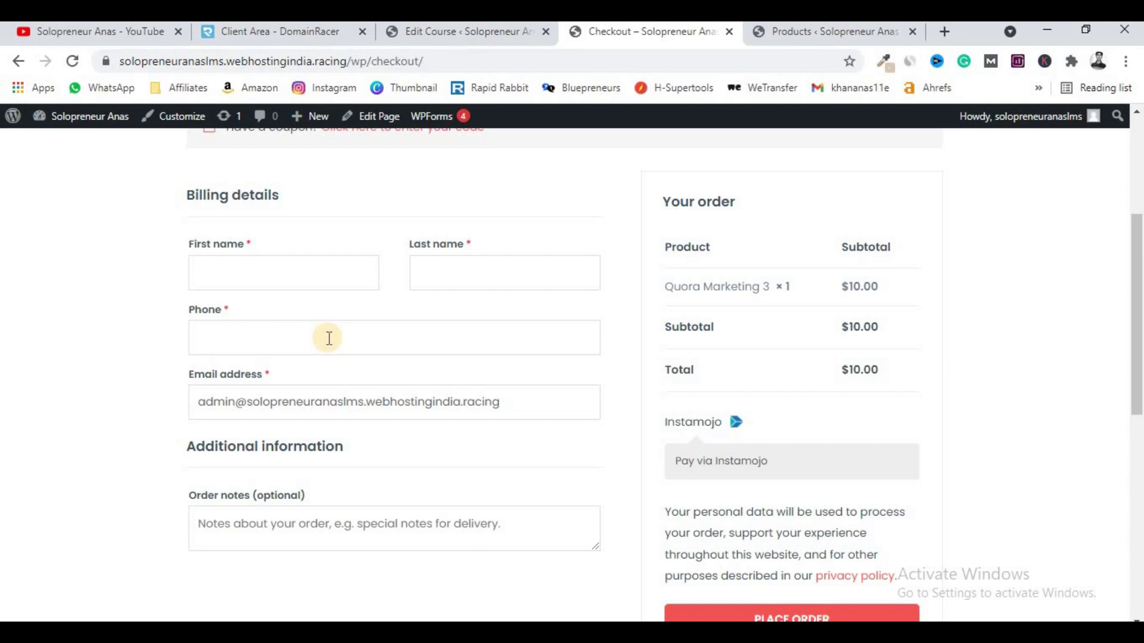
- Open the settings of the Digital Goods for WooCommerce Checkout plugin from the WordPress installed plugins list
click(465, 31)
scroll(66, 387, down, 5)
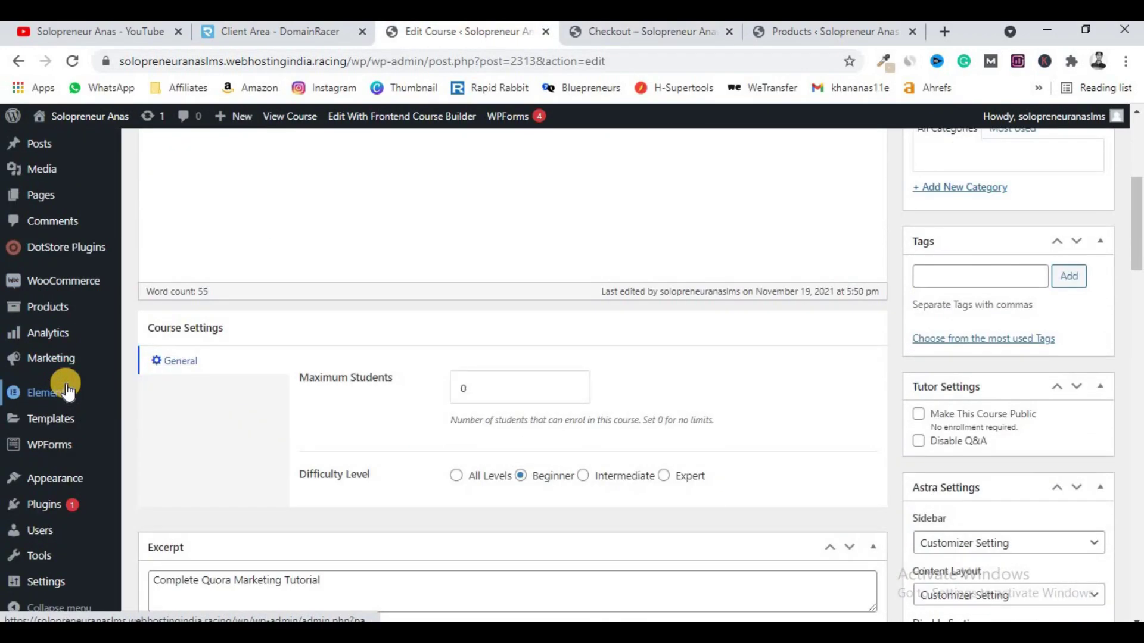
scroll(65, 390, down, 5)
mouse_move(104, 500)
click(154, 509)
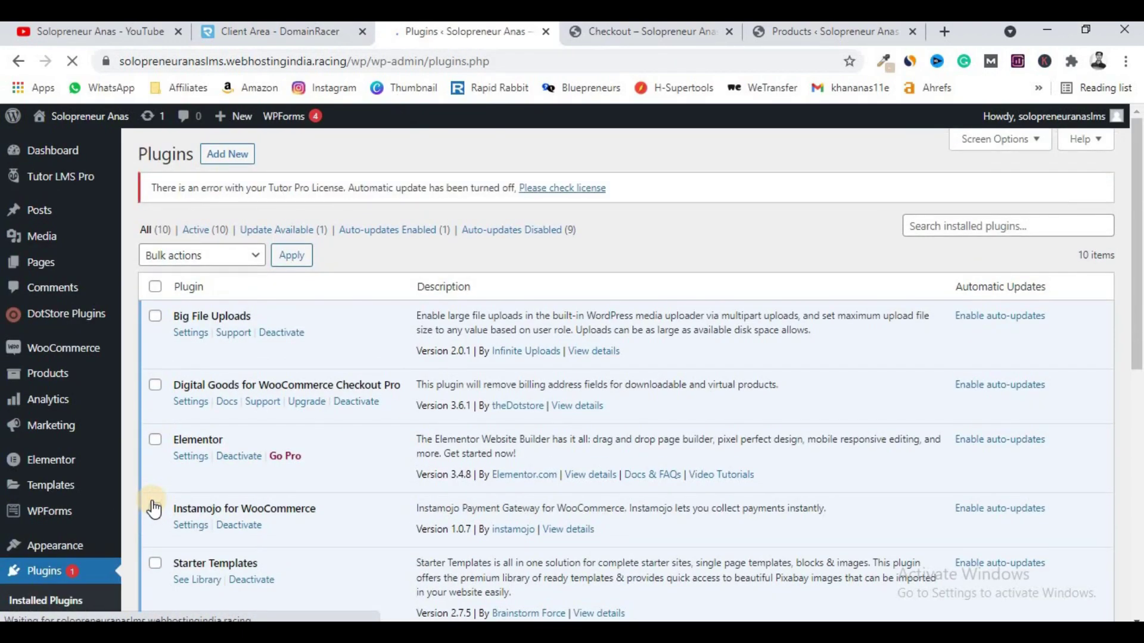
scroll(232, 334, down, 1)
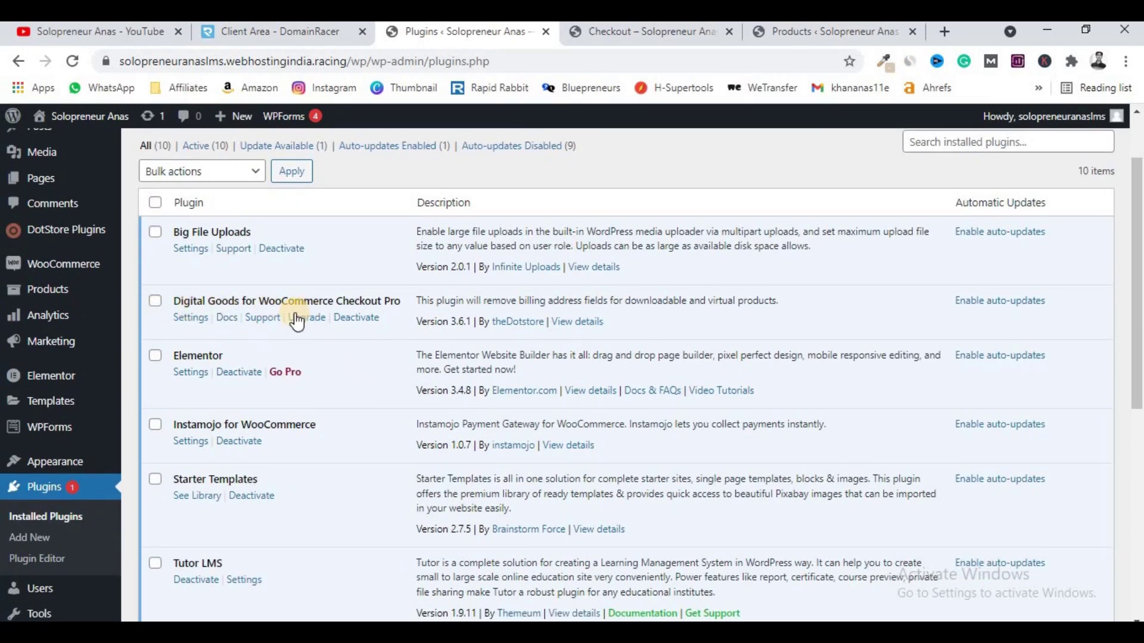
click(361, 318)
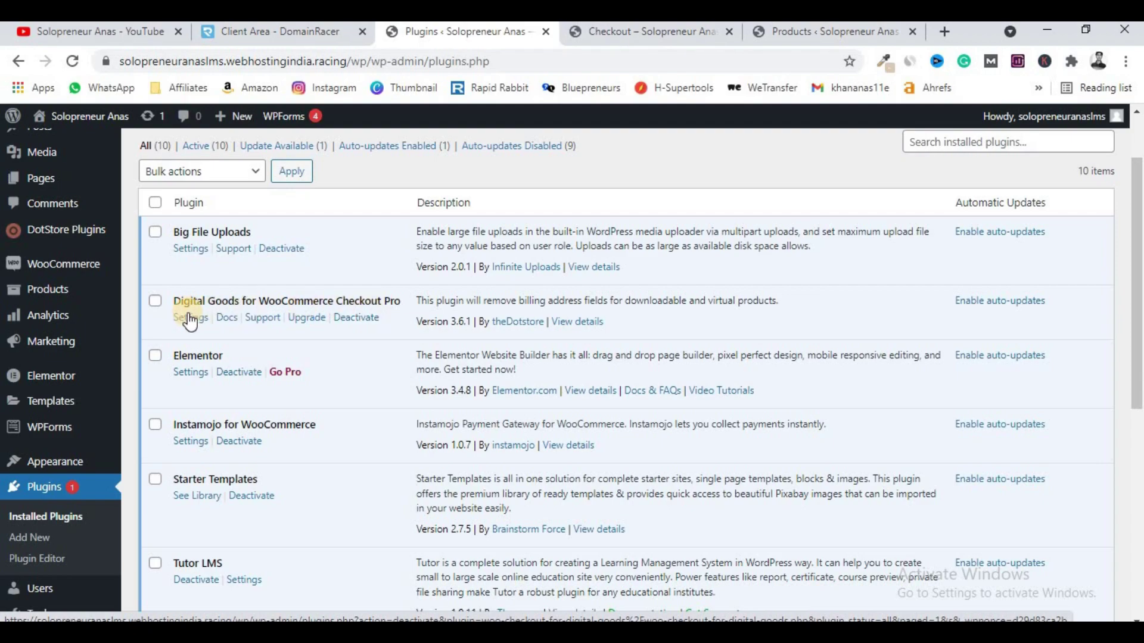
- Compare the checkout form with the plugin's excluded checkout fields and save the plugin settings
click(631, 31)
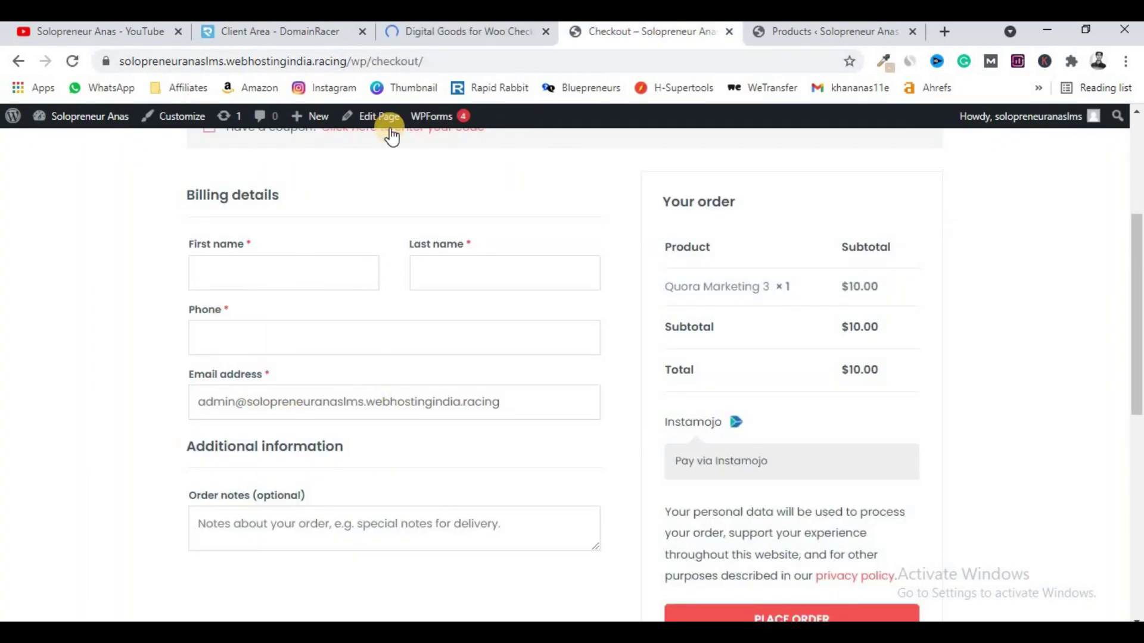
click(444, 28)
scroll(434, 210, down, 3)
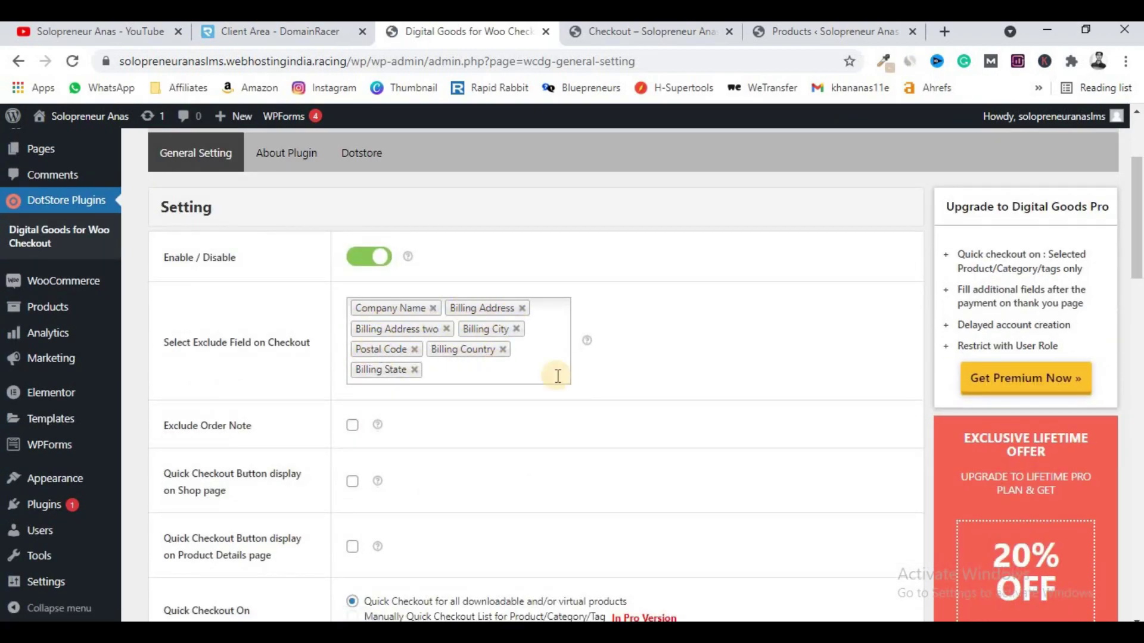
scroll(560, 376, down, 3)
scroll(560, 376, down, 7)
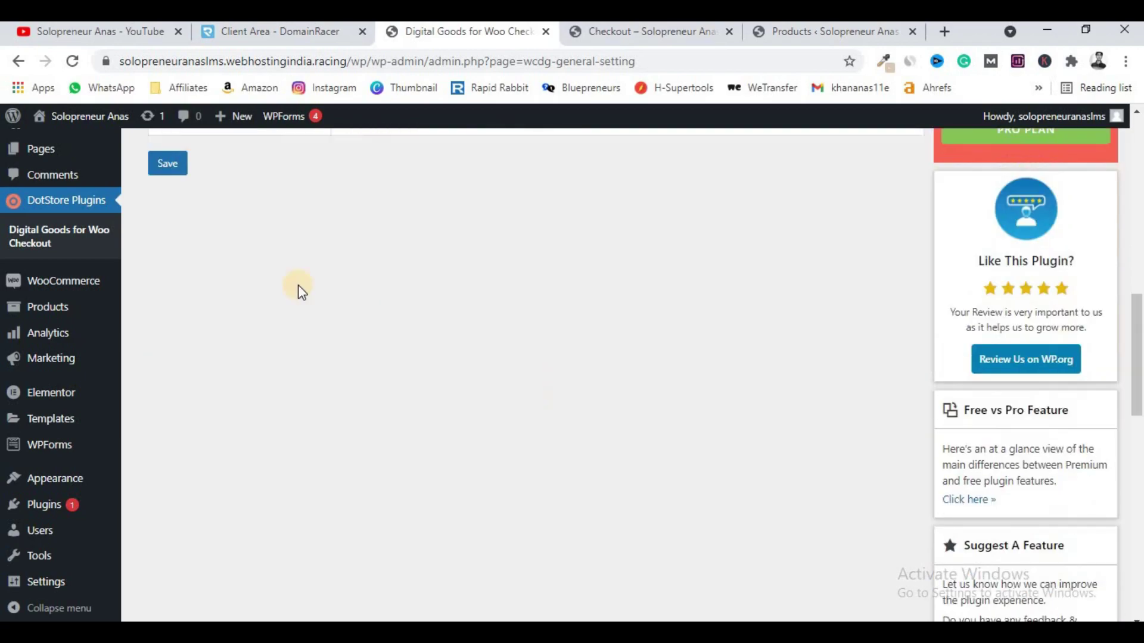
click(169, 164)
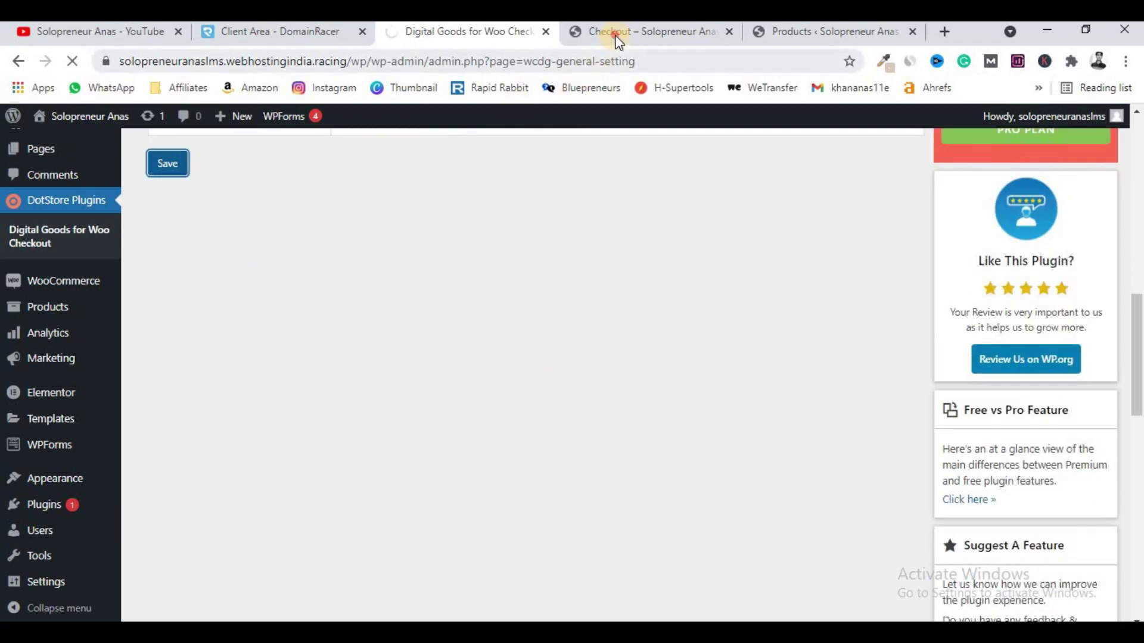
- Examine the billing fields and the Instamojo payment option on the checkout page
click(613, 33)
scroll(655, 268, down, 4)
click(727, 370)
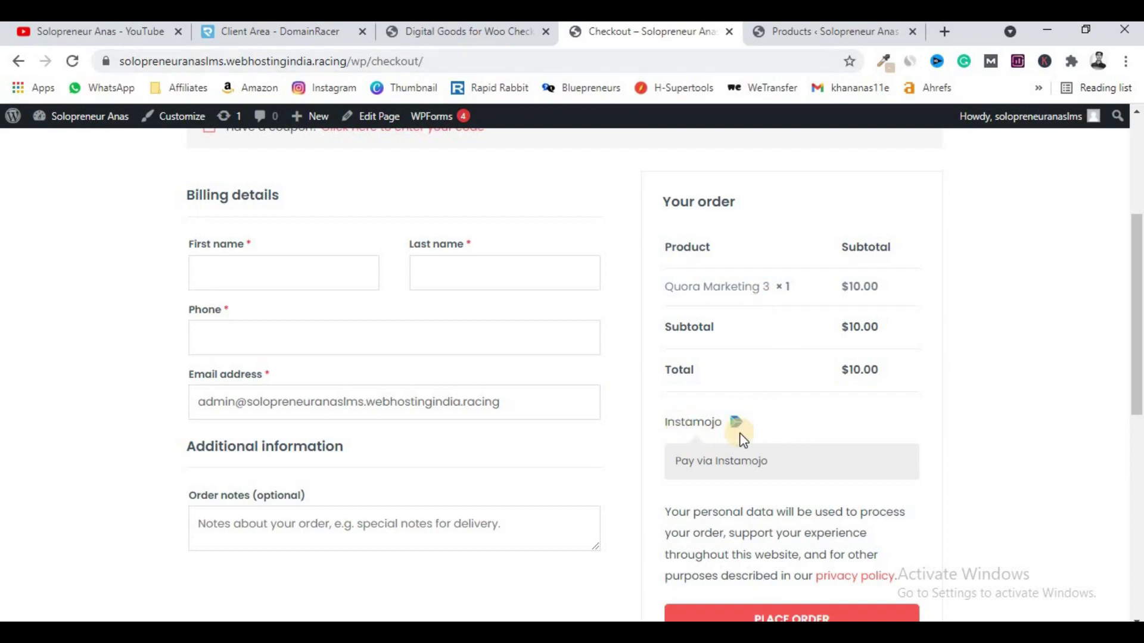
- Open the Instamojo for WooCommerce settings from the installed plugins and review the API credentials fields
click(474, 39)
scroll(3, 453, down, 3)
mouse_move(45, 506)
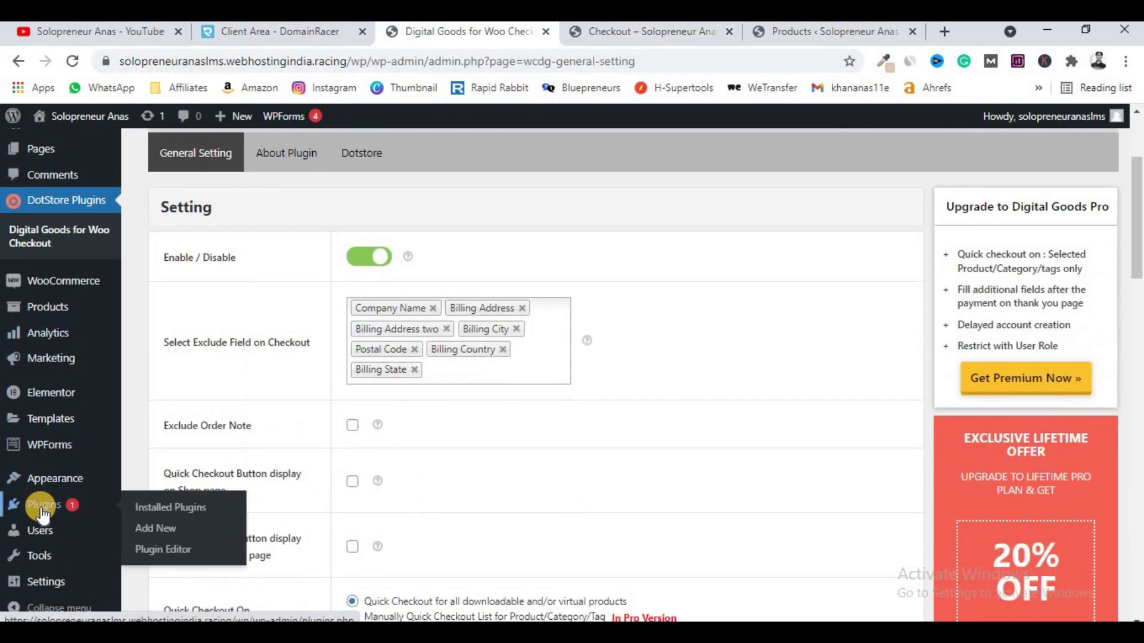
click(172, 509)
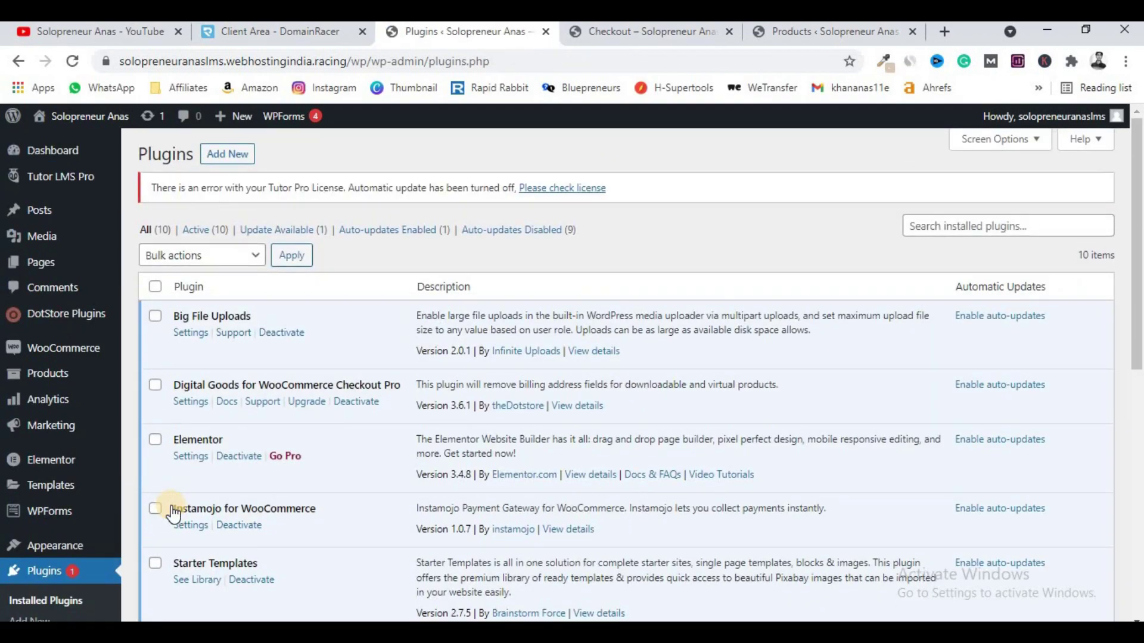
scroll(275, 398, down, 2)
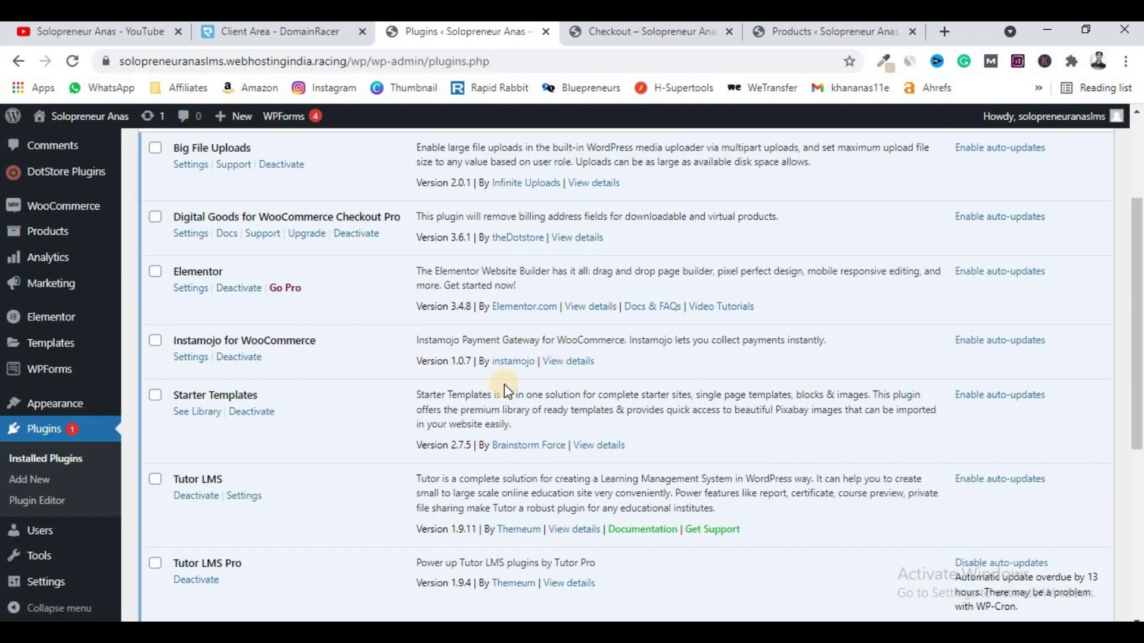
click(193, 357)
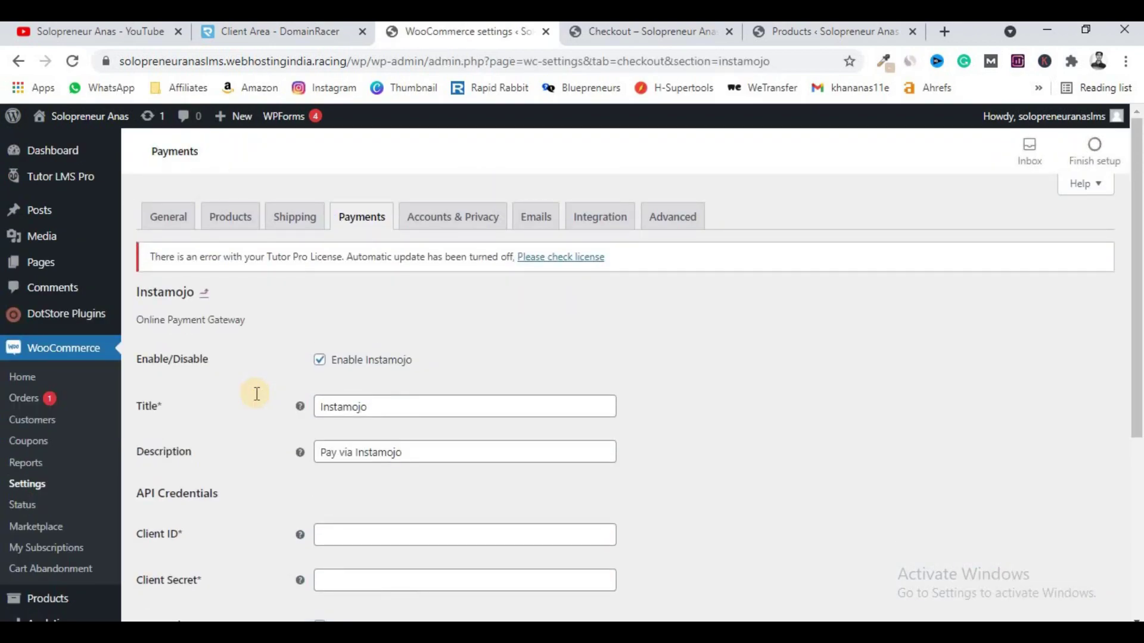
scroll(257, 394, down, 3)
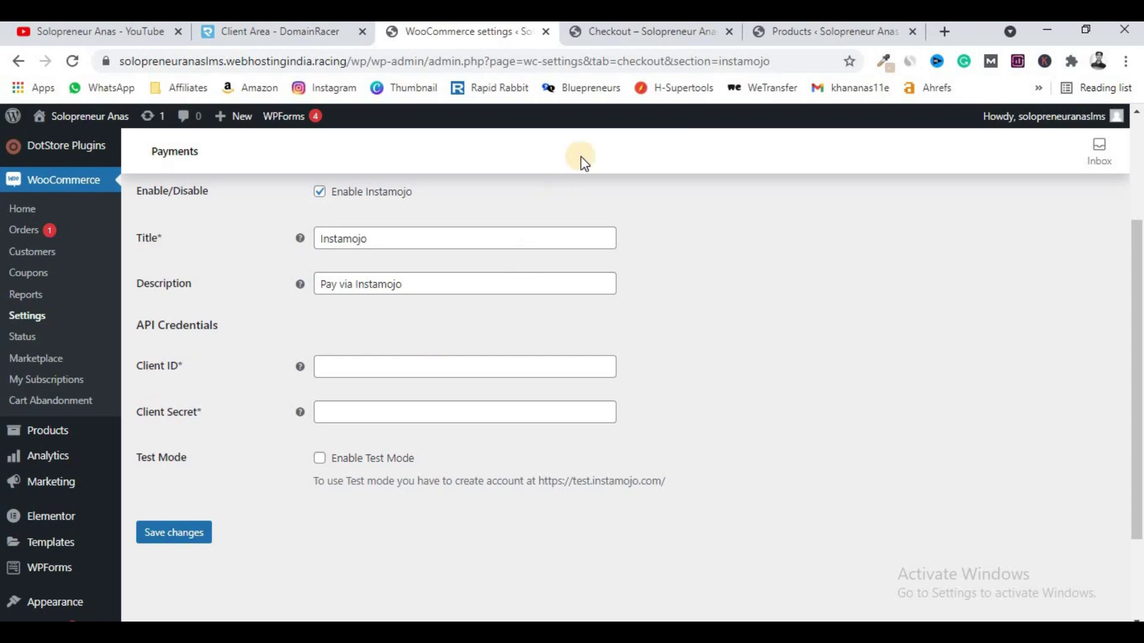
- Revisit the checkout page and look over the courses in the public course catalogue
click(636, 27)
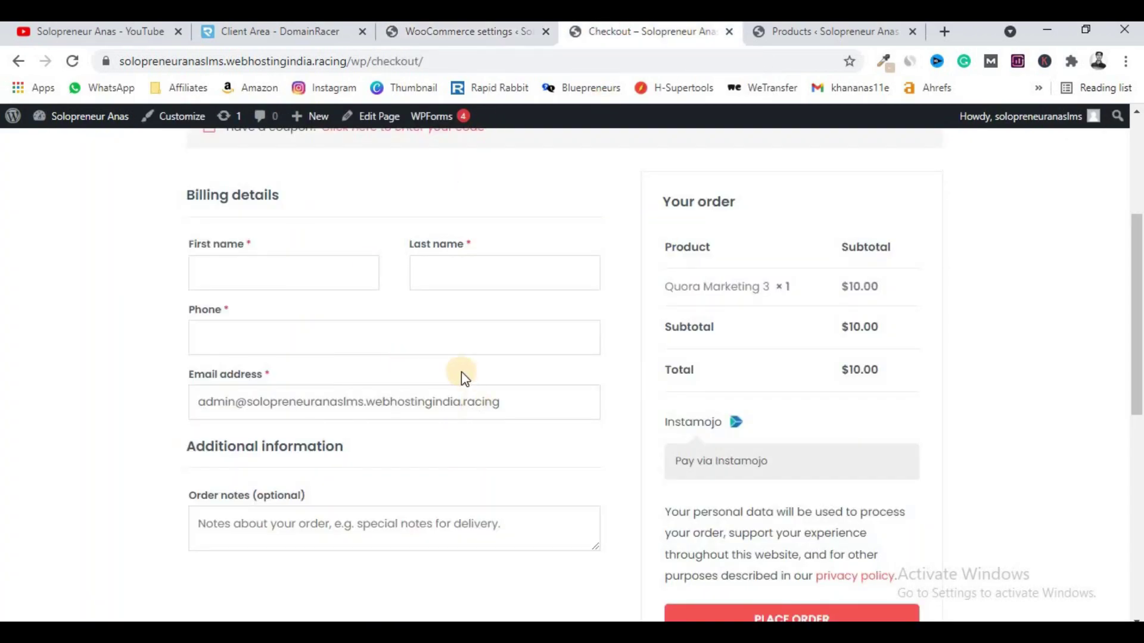
scroll(462, 375, up, 5)
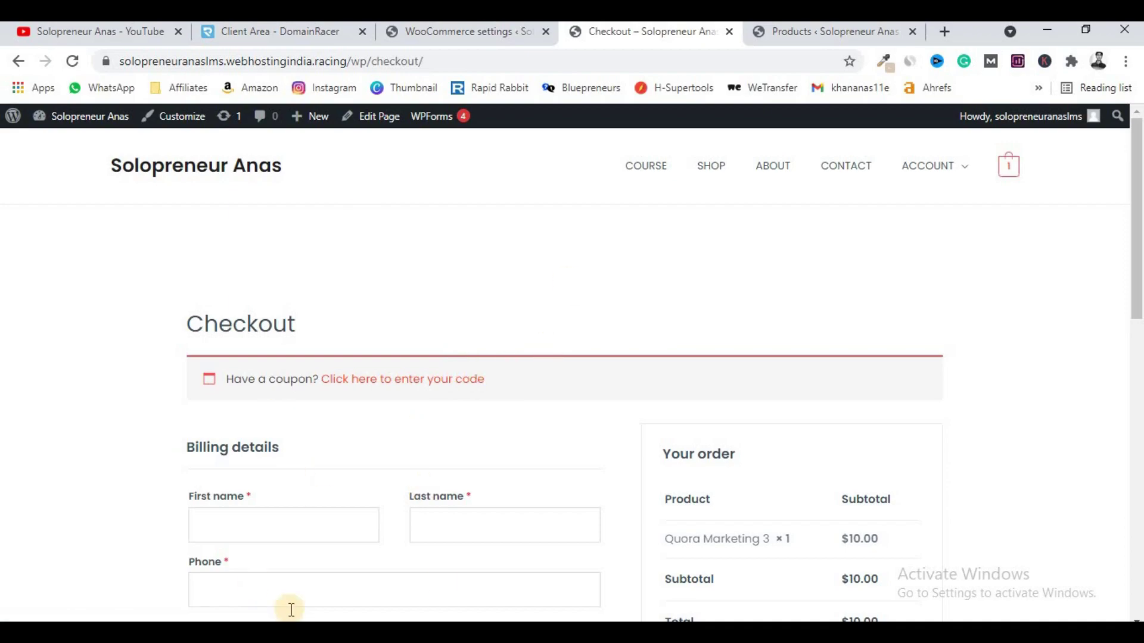
click(636, 173)
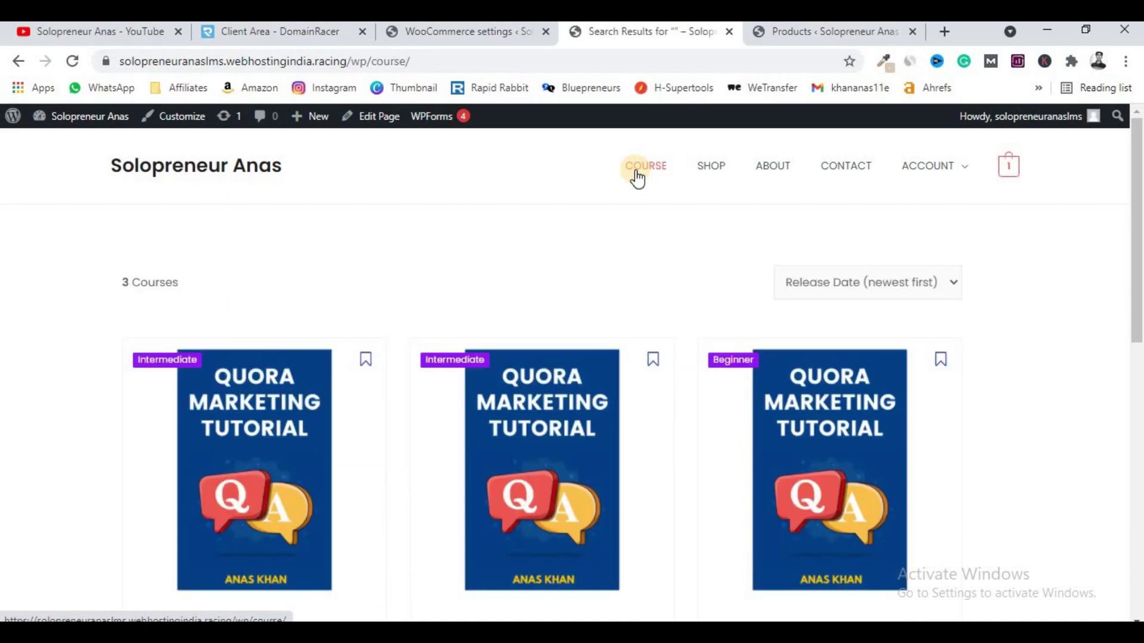
scroll(636, 177, down, 3)
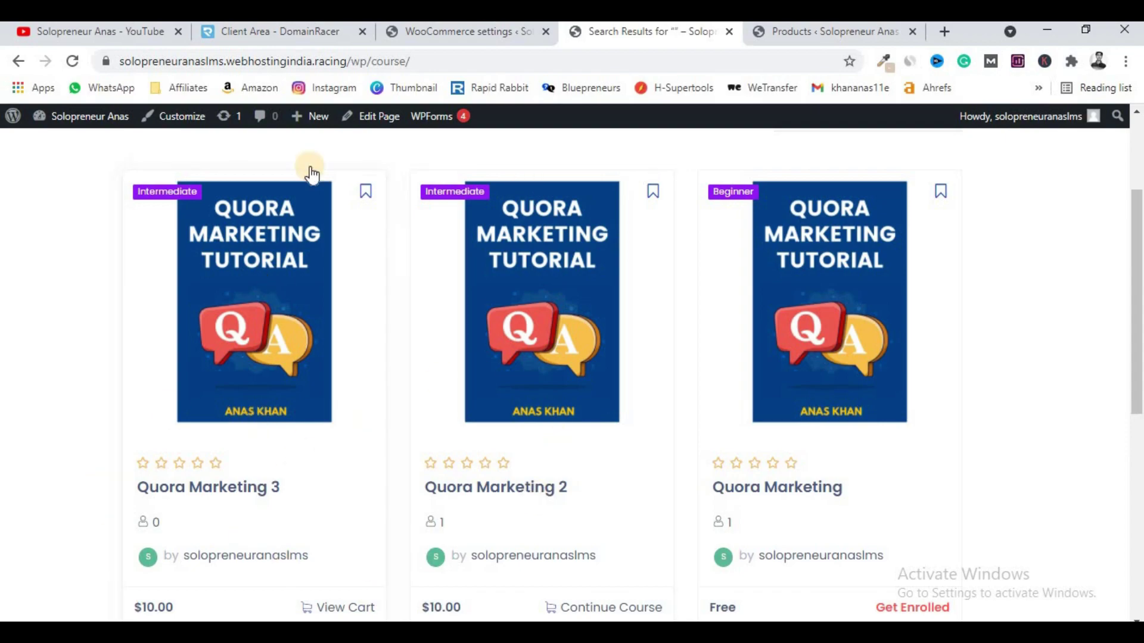
- Switch to the DomainRacer client area and review the LMS Pro hosting package's product details
click(258, 34)
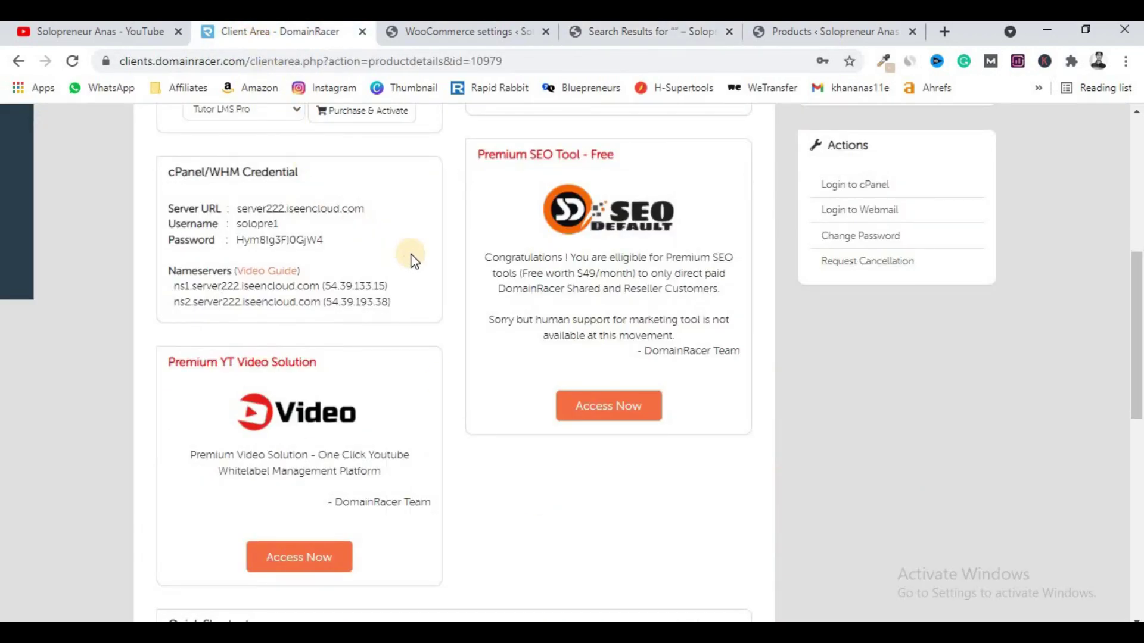
scroll(441, 266, up, 4)
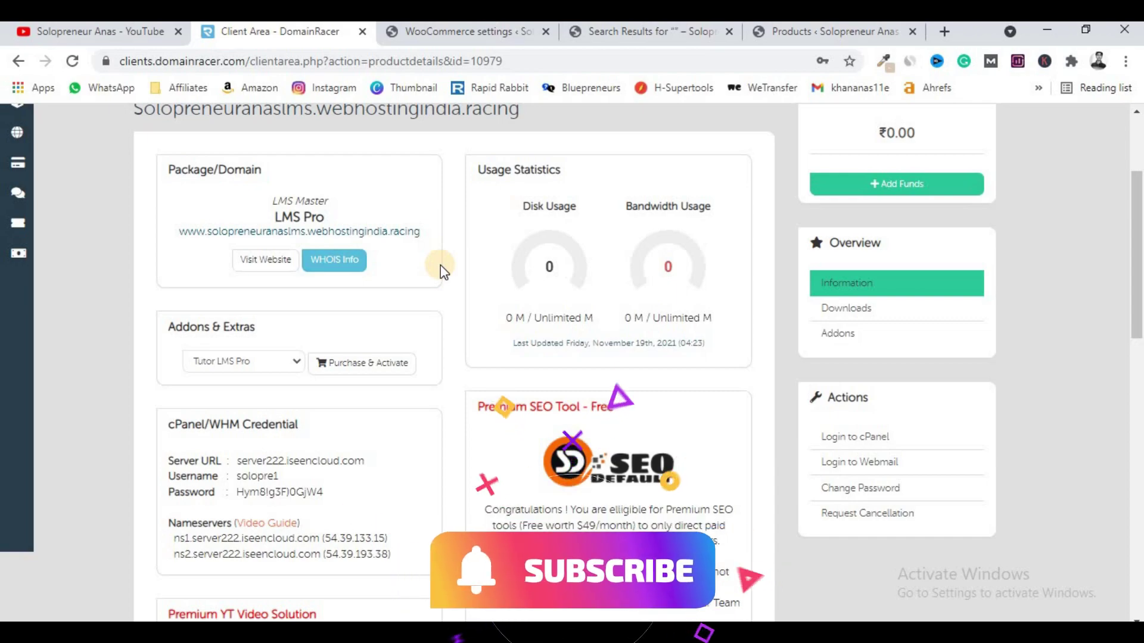
scroll(441, 266, up, 3)
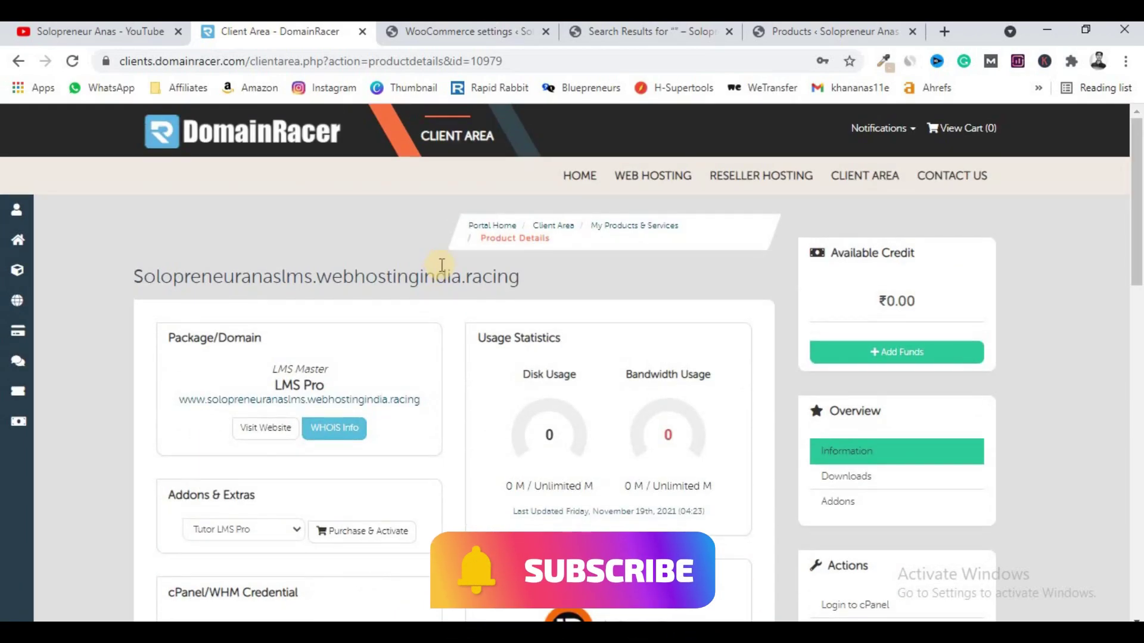